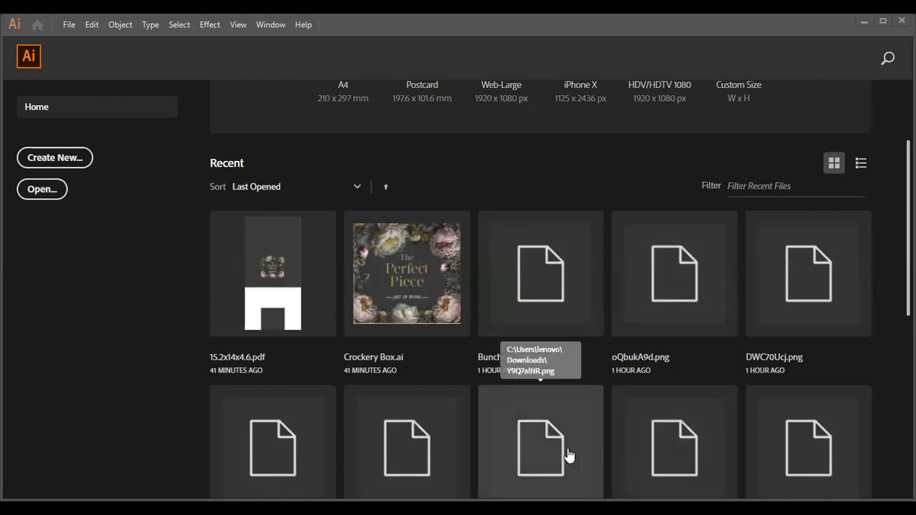
click(69, 25)
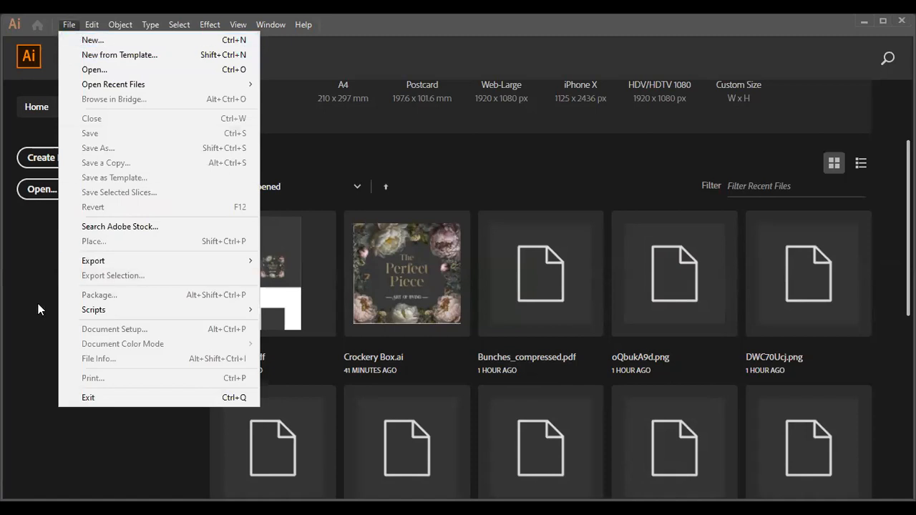
click(563, 432)
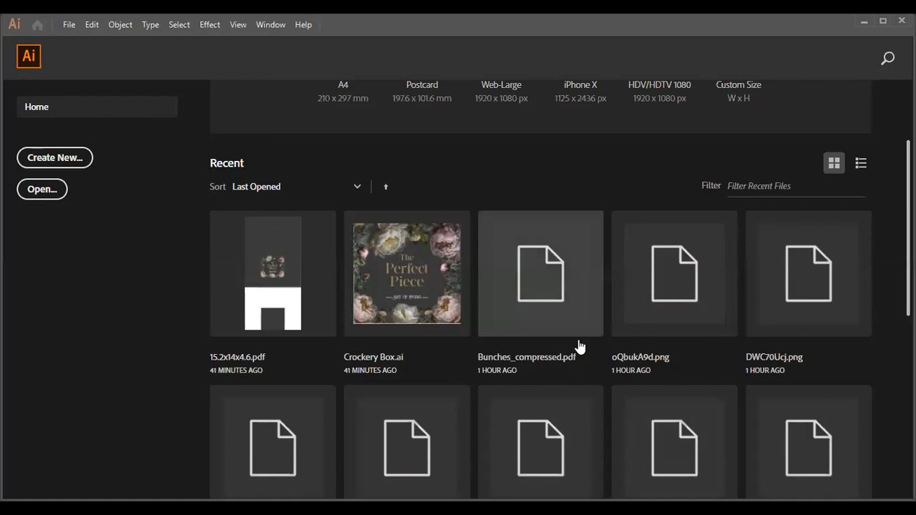
scroll(582, 343, up, 3)
scroll(583, 340, down, 3)
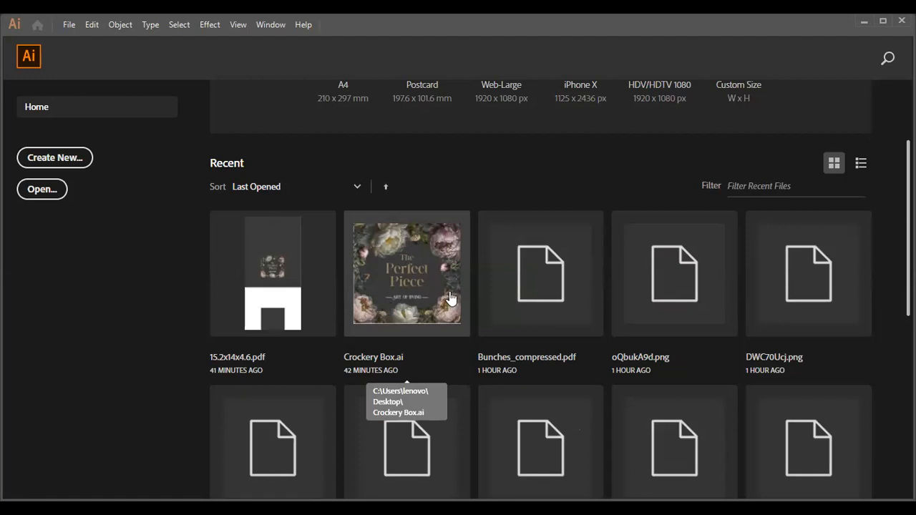
scroll(451, 295, up, 2)
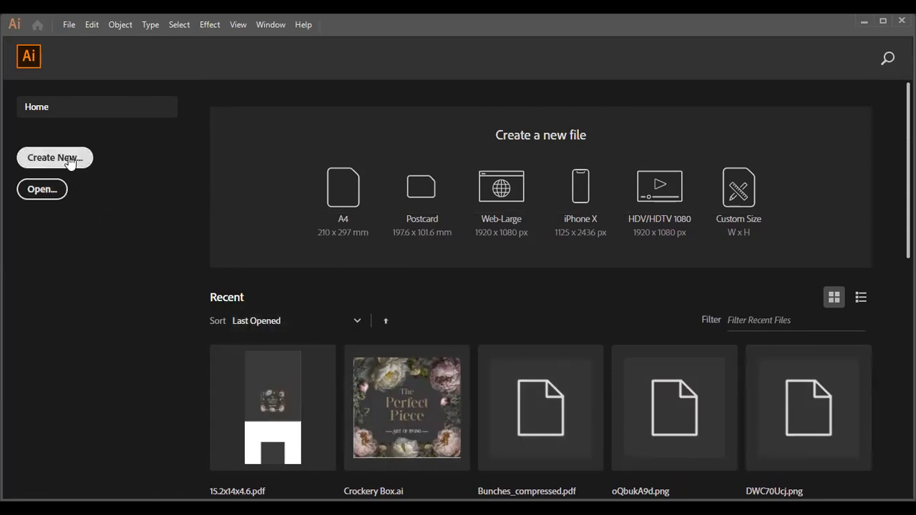
- Create a new document of 1080 x 1080 px with one artboard
click(70, 25)
click(396, 270)
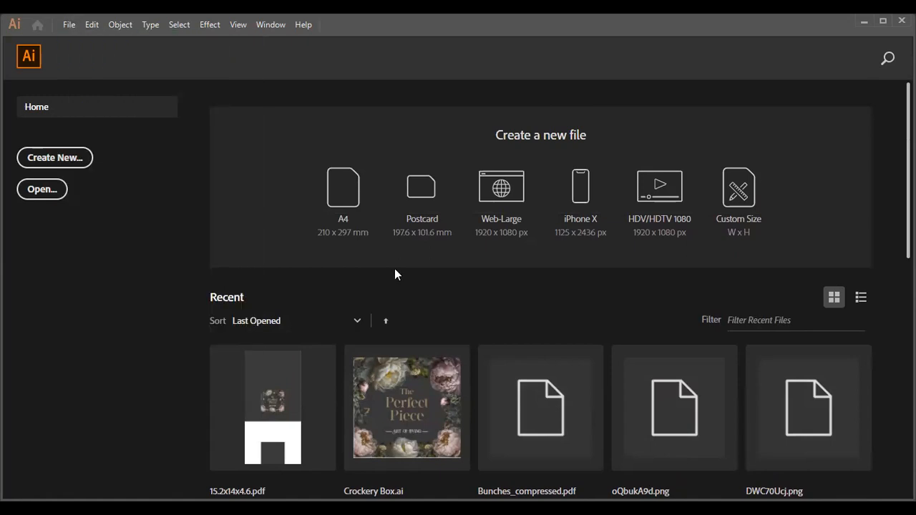
key(ctrl+n)
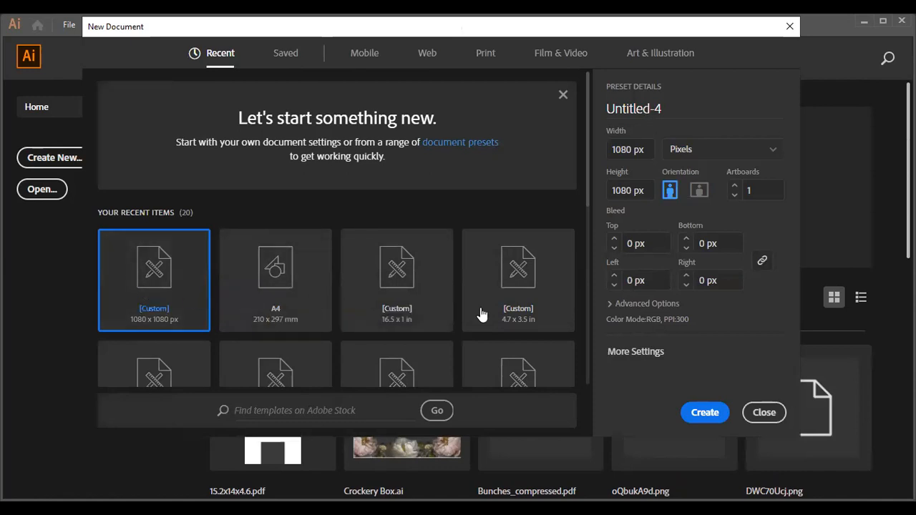
click(704, 413)
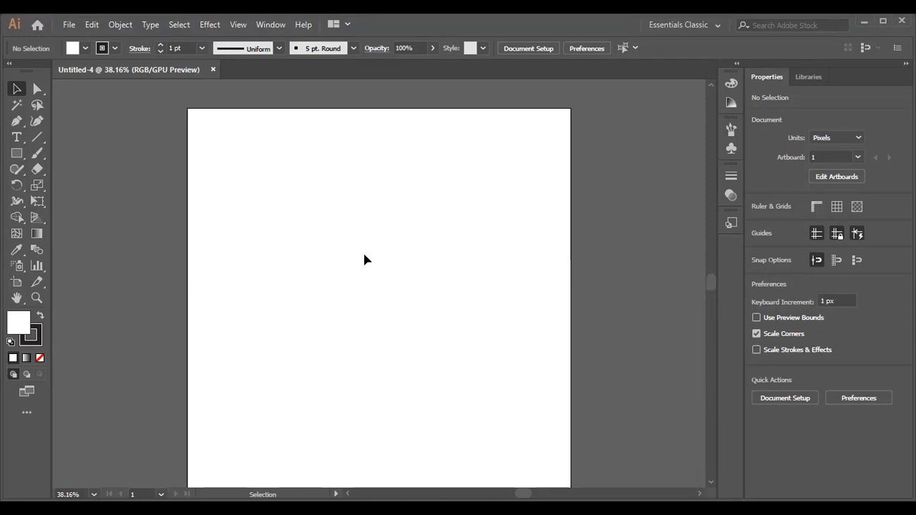
scroll(364, 259, down, 1)
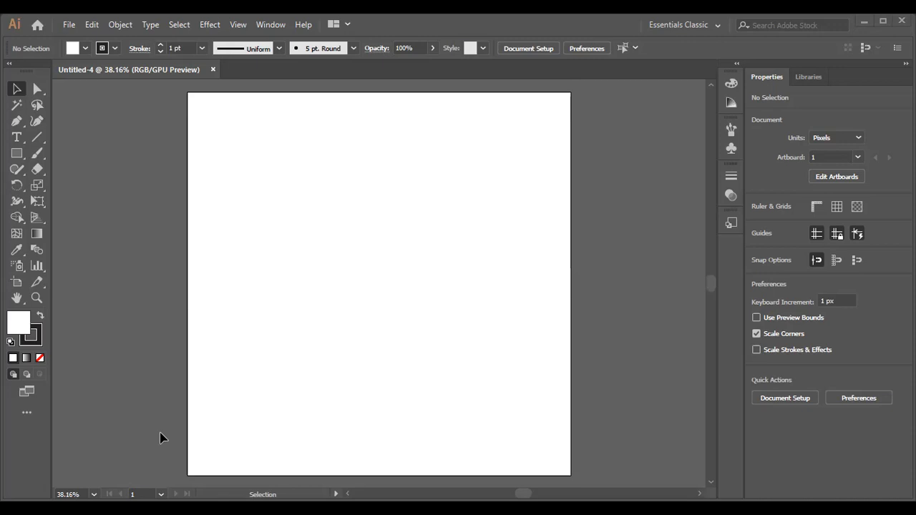
click(274, 27)
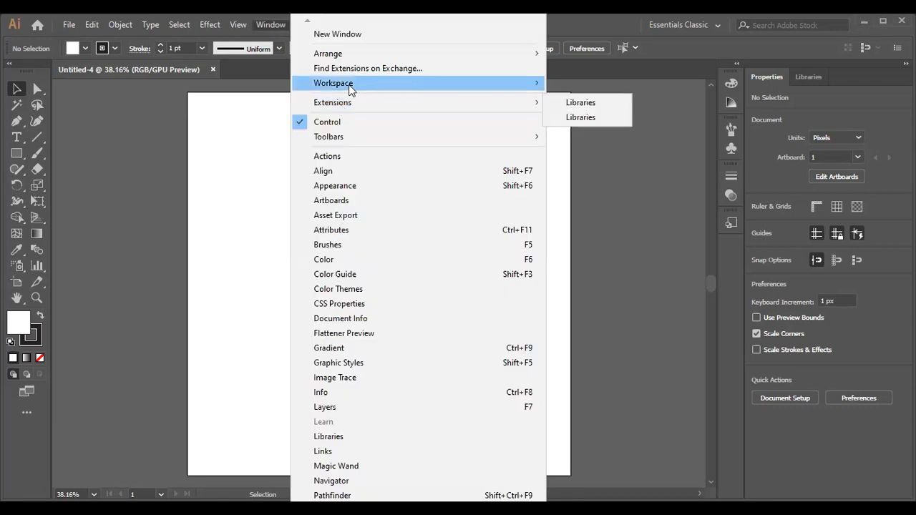
mouse_move(348, 87)
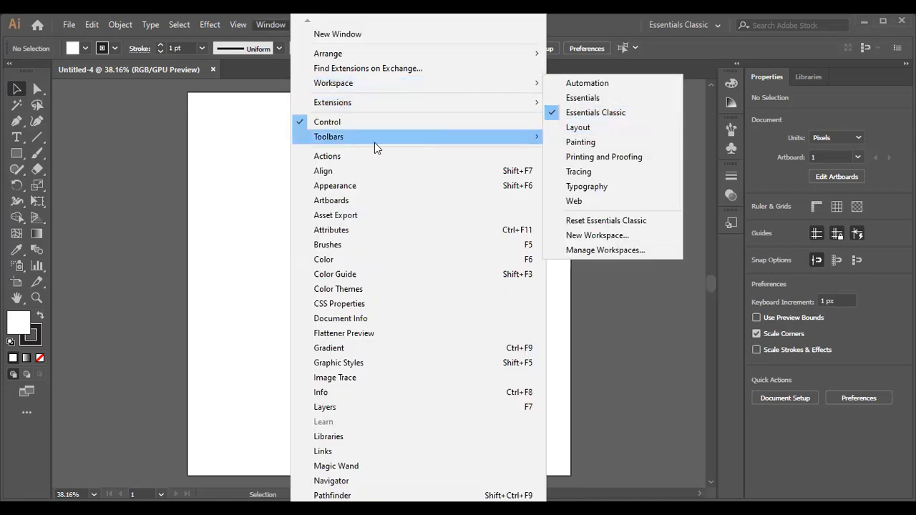
mouse_move(348, 141)
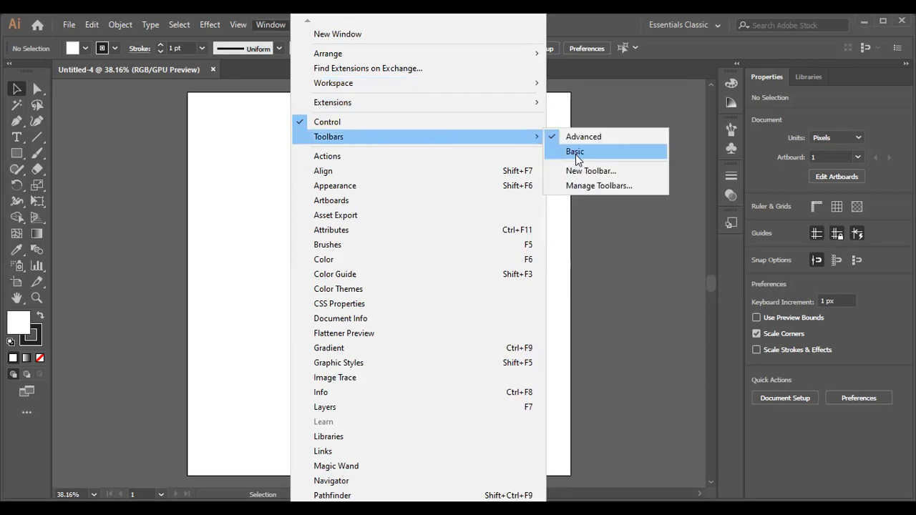
click(224, 25)
click(239, 25)
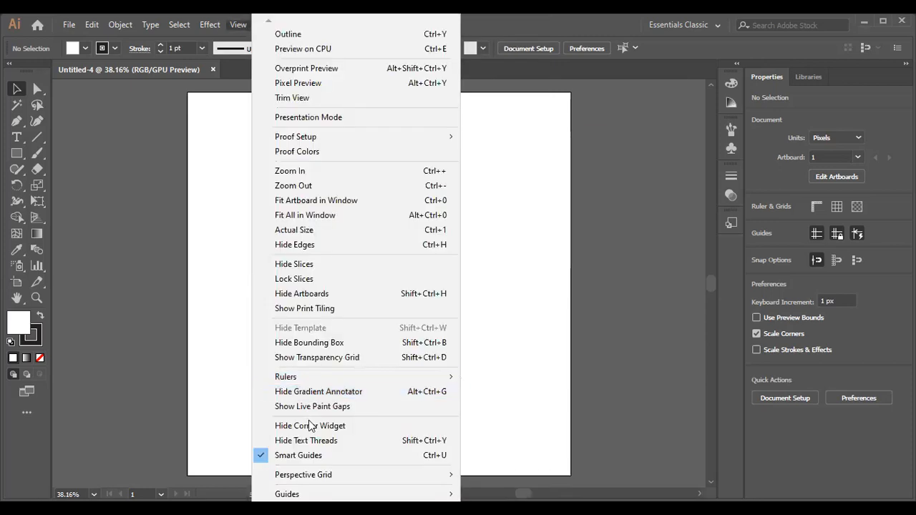
- Draw a rectangle about 655 x 504 px in the upper part of the artboard and fill it with red
click(14, 155)
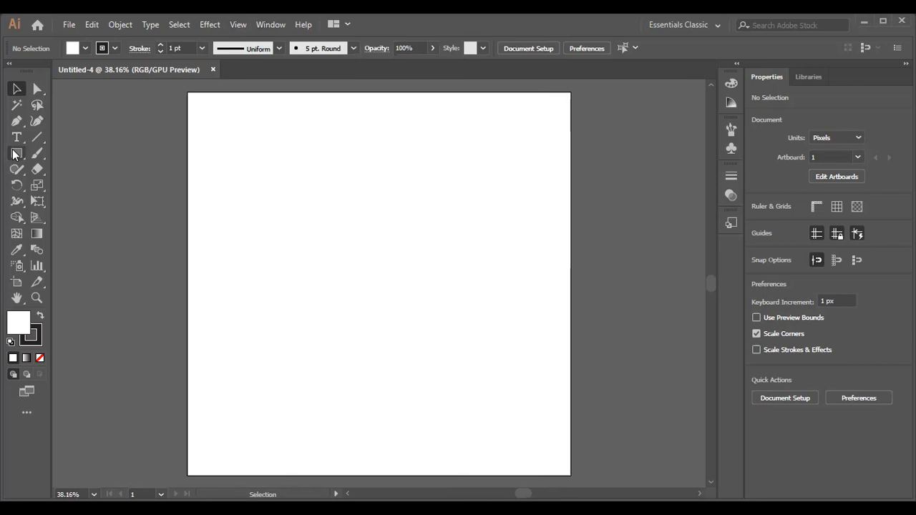
click(14, 156)
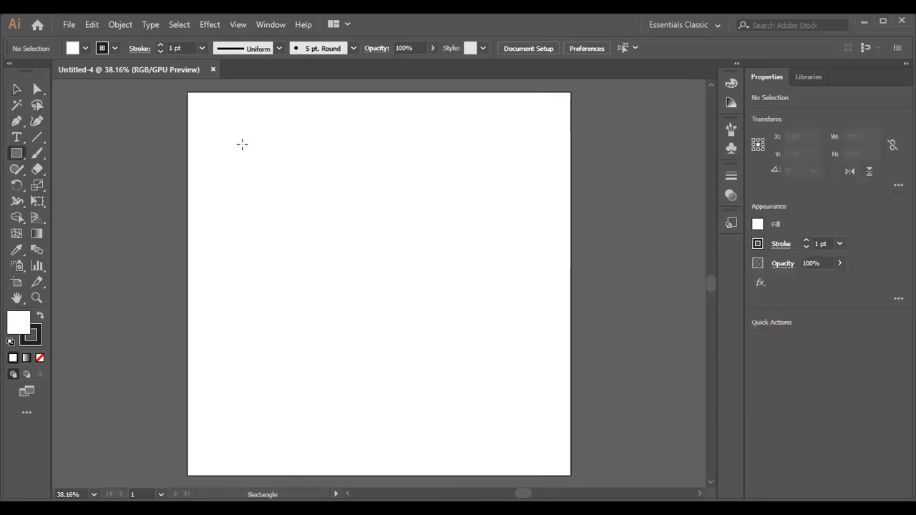
drag(243, 123, 477, 301)
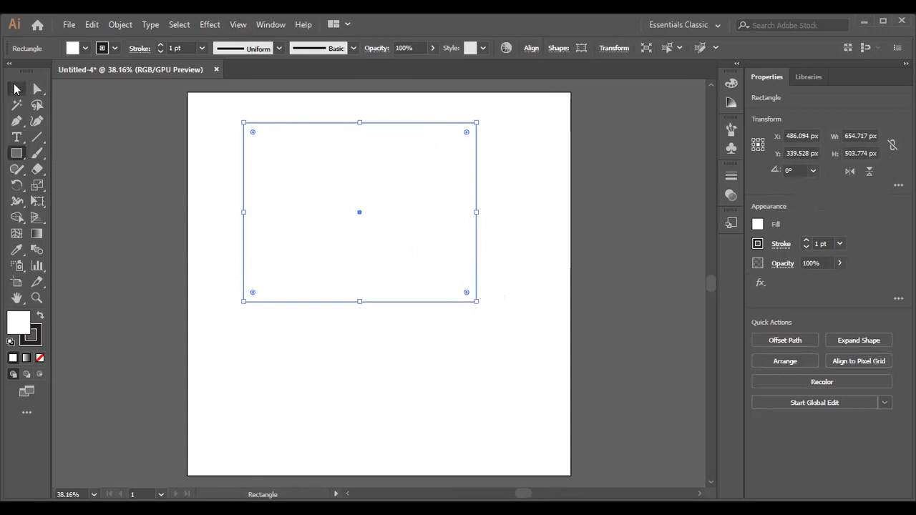
key(v)
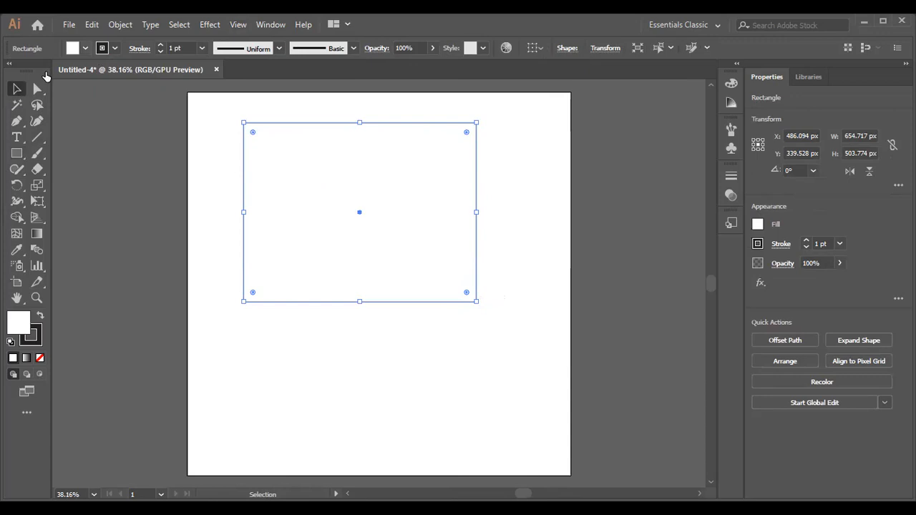
click(47, 72)
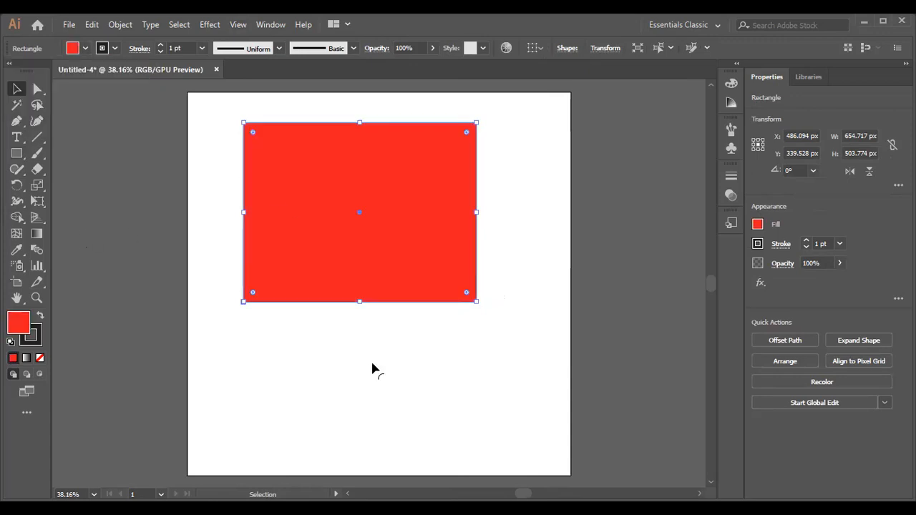
- Draw a red circle about 372 px in diameter on the artboard below the rectangle
key(l)
scroll(326, 317, down, 1)
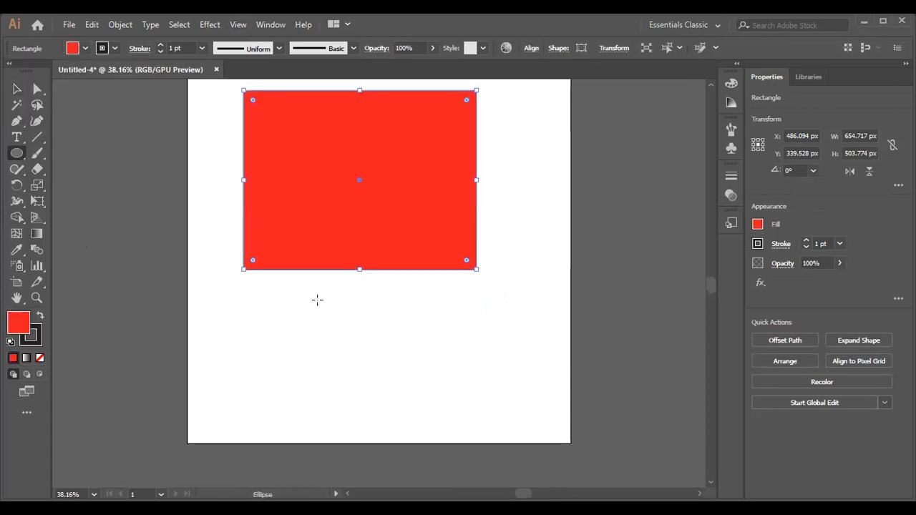
drag(318, 298, 430, 430)
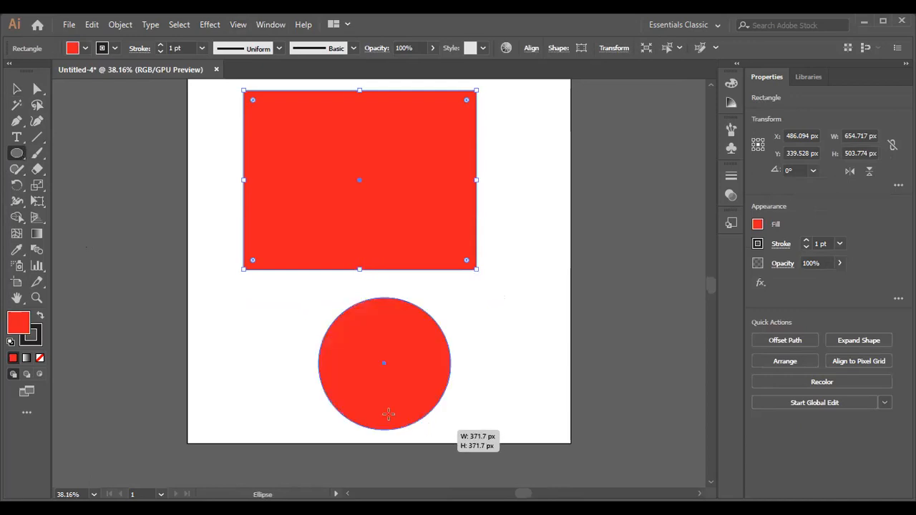
- Move the rectangle slightly up and right, and shift the circle left to centre it beneath the rectangle
click(15, 89)
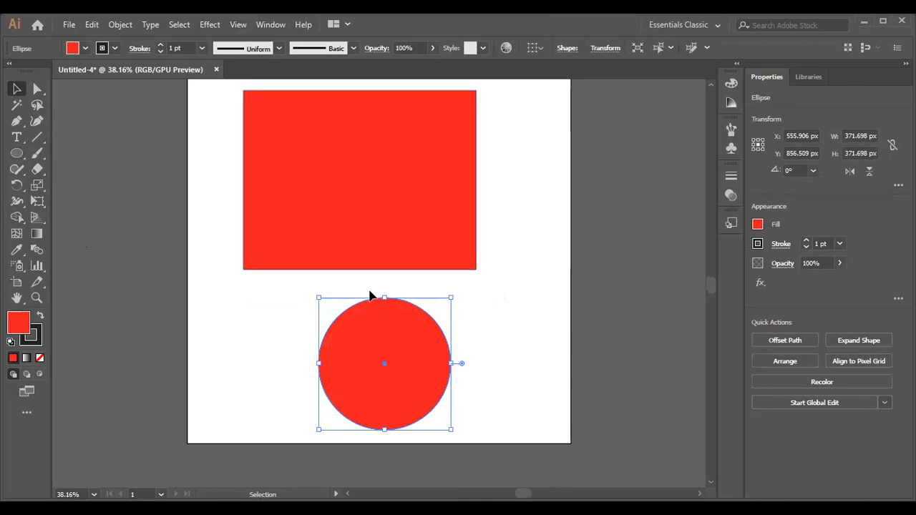
scroll(369, 292, up, 3)
drag(354, 267, 368, 243)
scroll(403, 379, down, 1)
drag(389, 371, 376, 355)
click(331, 314)
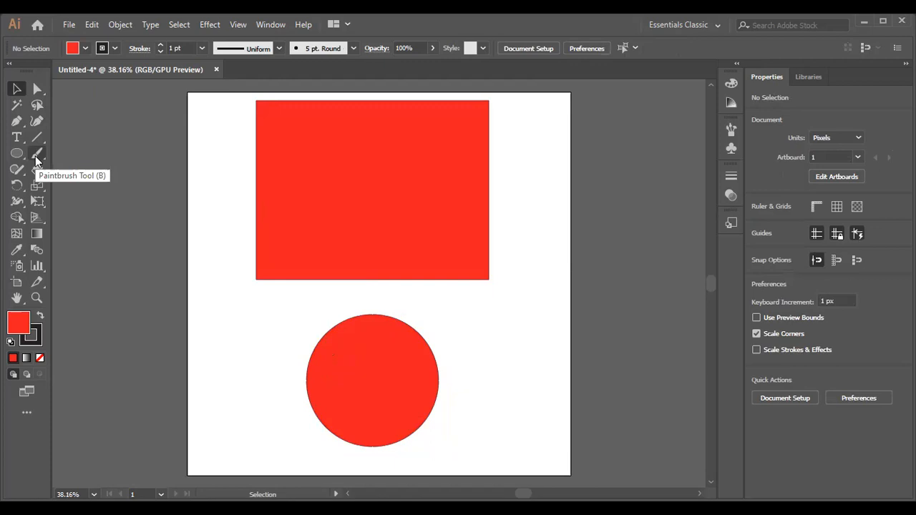
- Save the document to the Desktop as Shapes in Adobe Illustrator (*.AI) format, with version Illustrator CC and the default options
scroll(281, 249, down, 1)
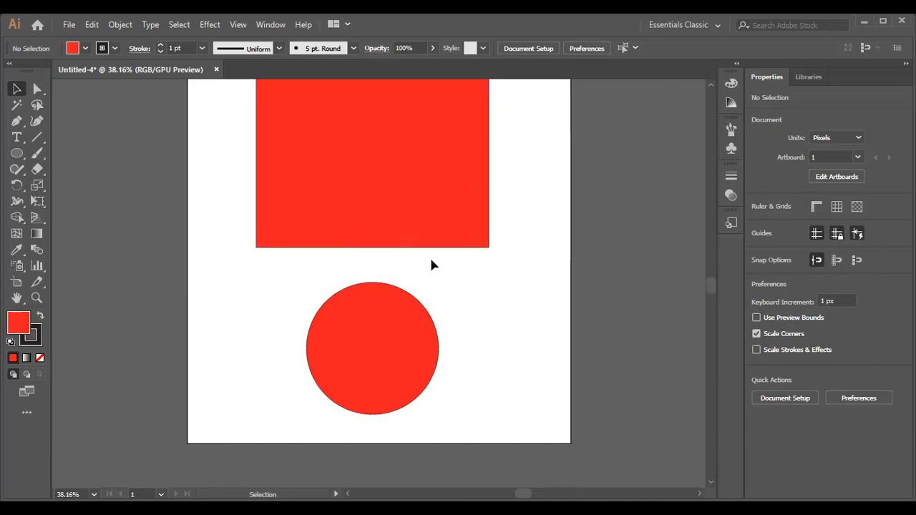
click(68, 25)
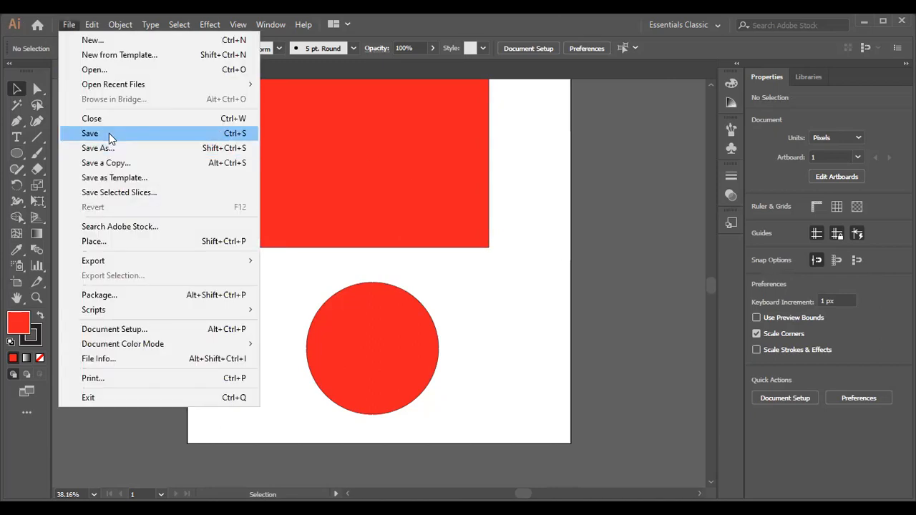
click(107, 133)
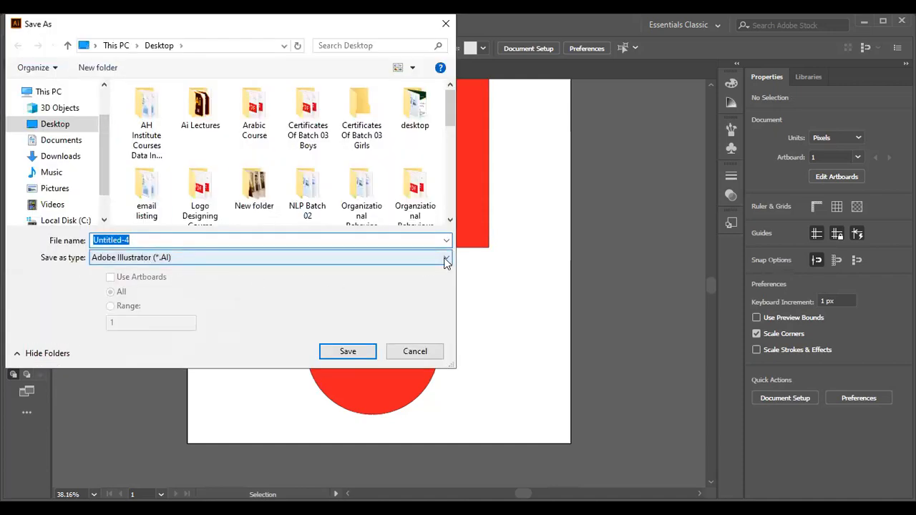
click(238, 262)
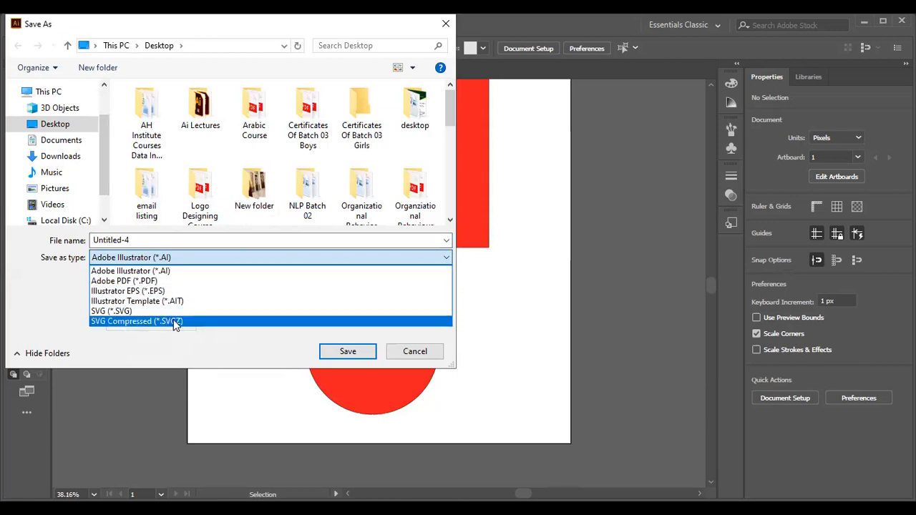
click(164, 272)
click(141, 239)
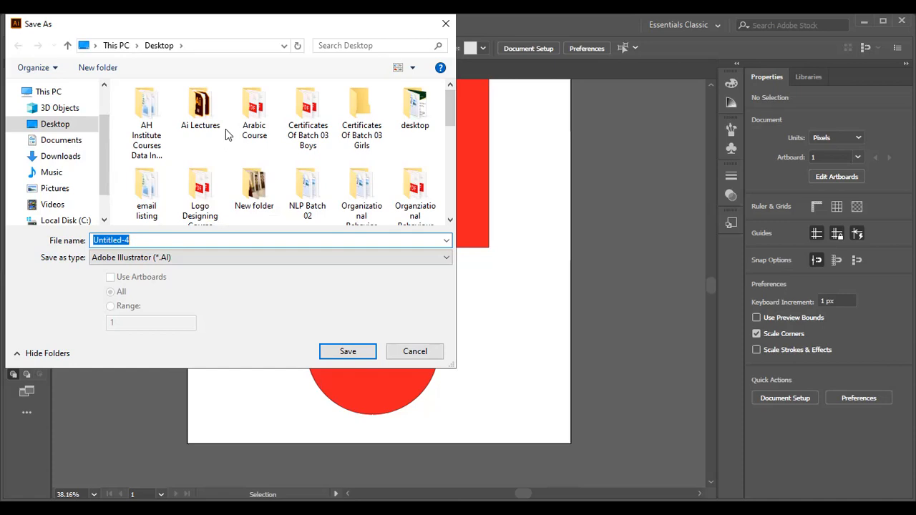
key(BackSpace)
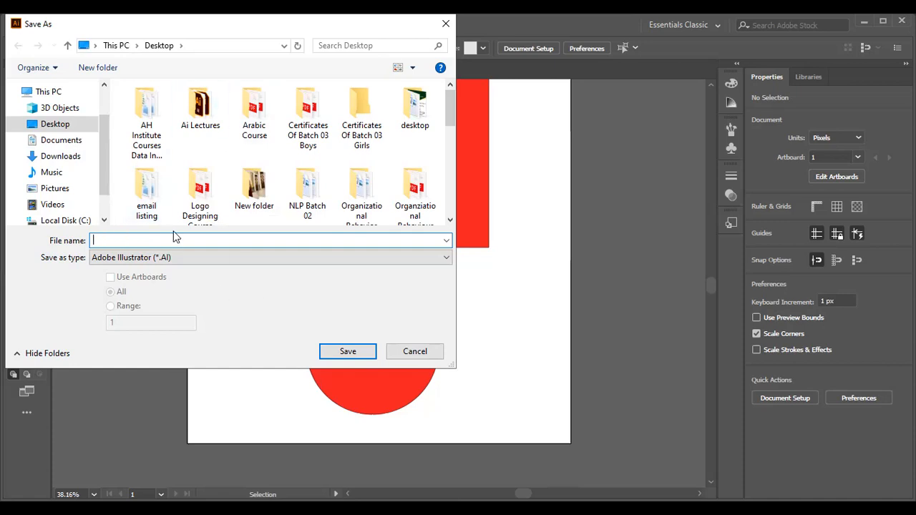
text(Shapes)
click(356, 351)
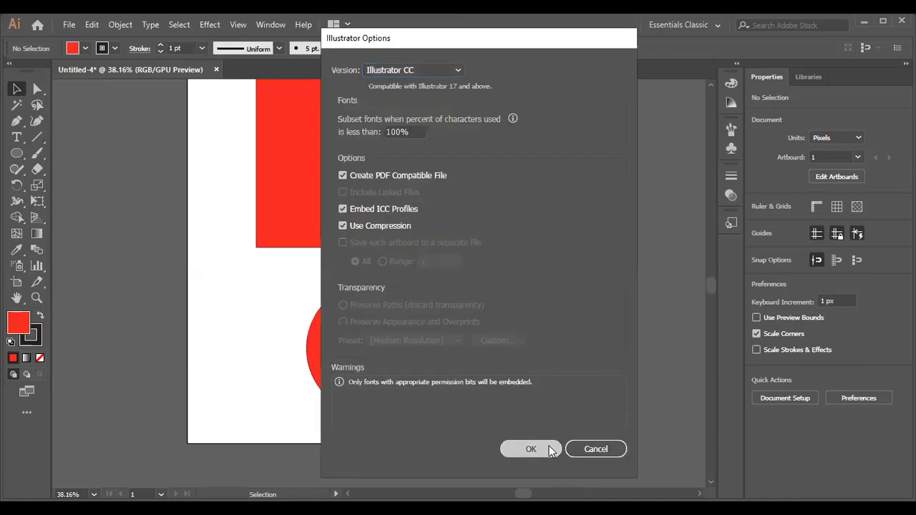
click(549, 449)
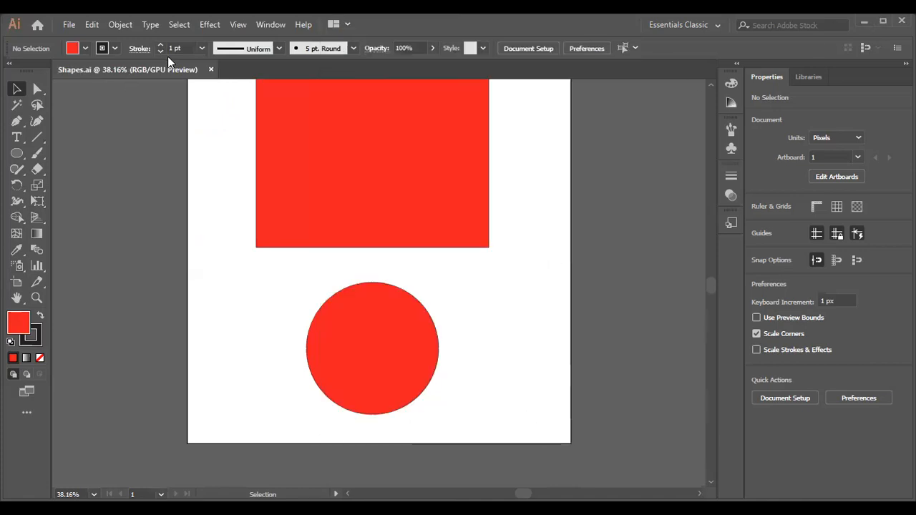
- Close the Shapes.ai document and look through the recent files
click(211, 69)
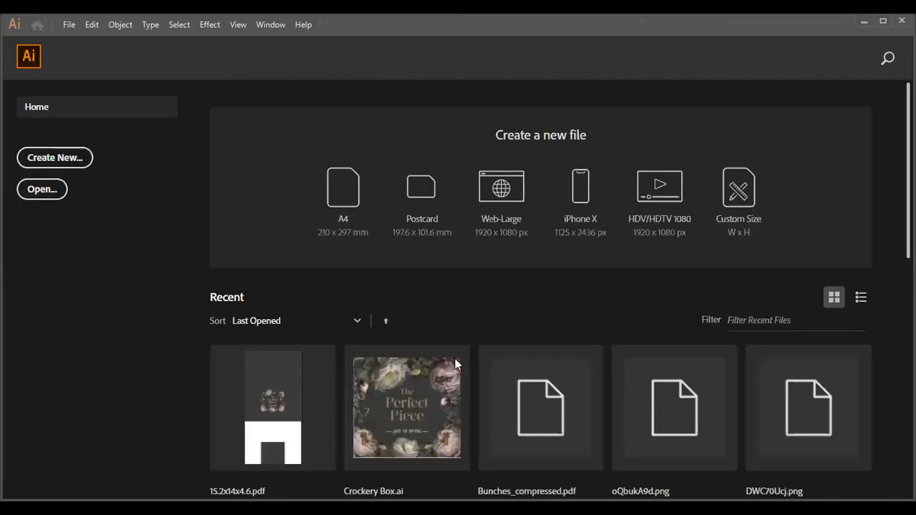
scroll(358, 384, down, 5)
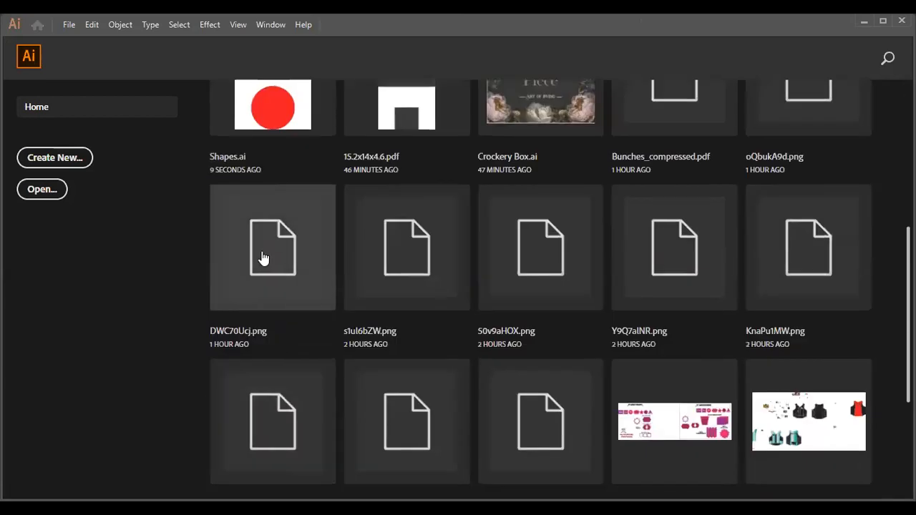
scroll(262, 236, up, 2)
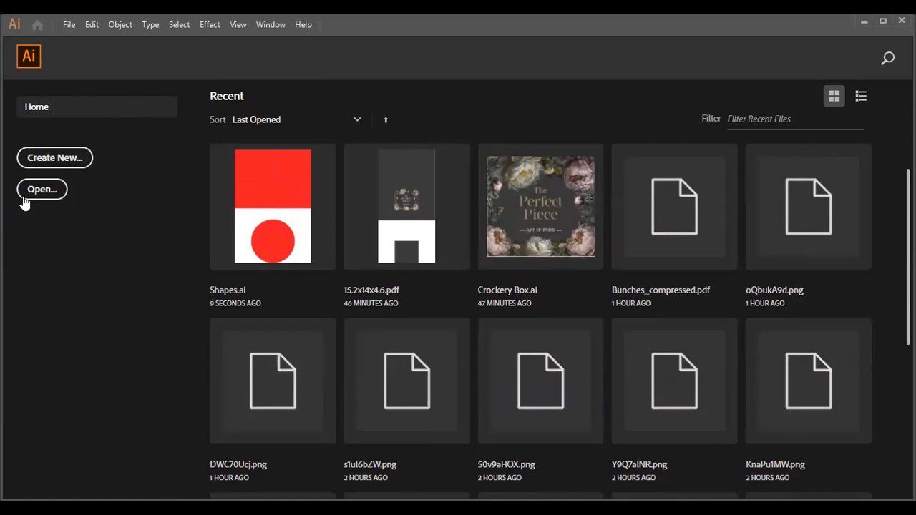
click(71, 23)
click(78, 67)
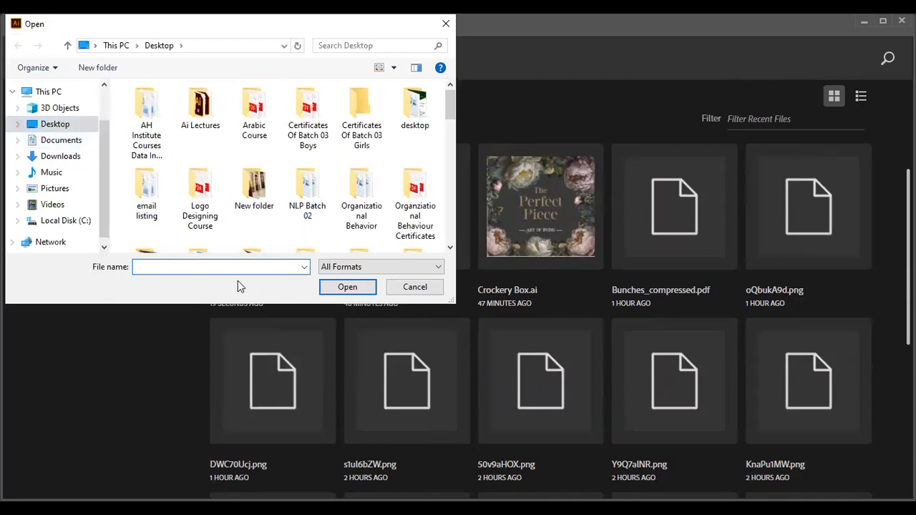
text(sha)
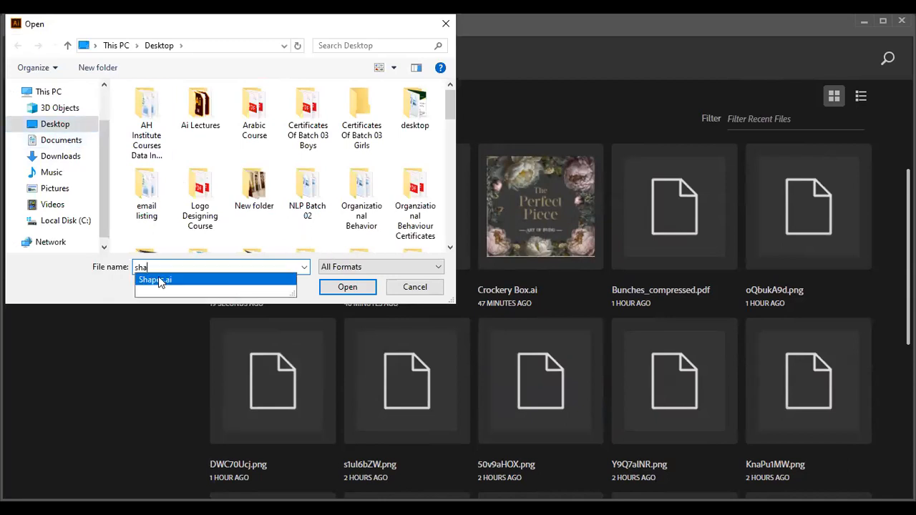
click(406, 291)
click(407, 291)
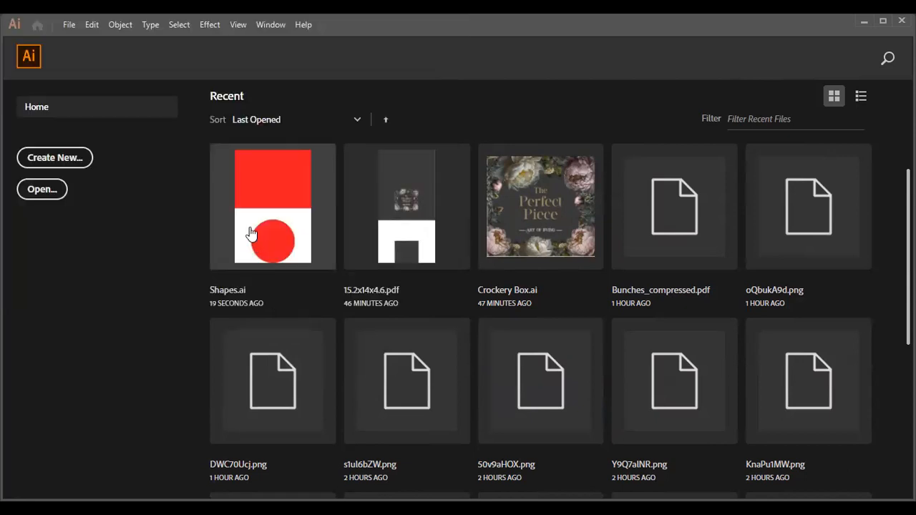
- Open Shapes.ai from the recent files
click(250, 234)
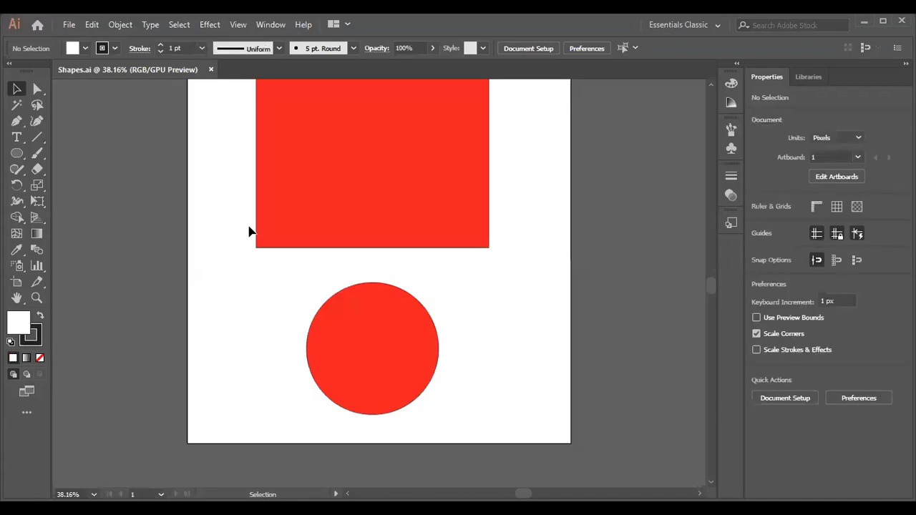
- Change the red rectangle's fill to the dark blue swatch and deselect it
scroll(384, 356, up, 2)
drag(371, 232, 346, 205)
drag(284, 208, 343, 218)
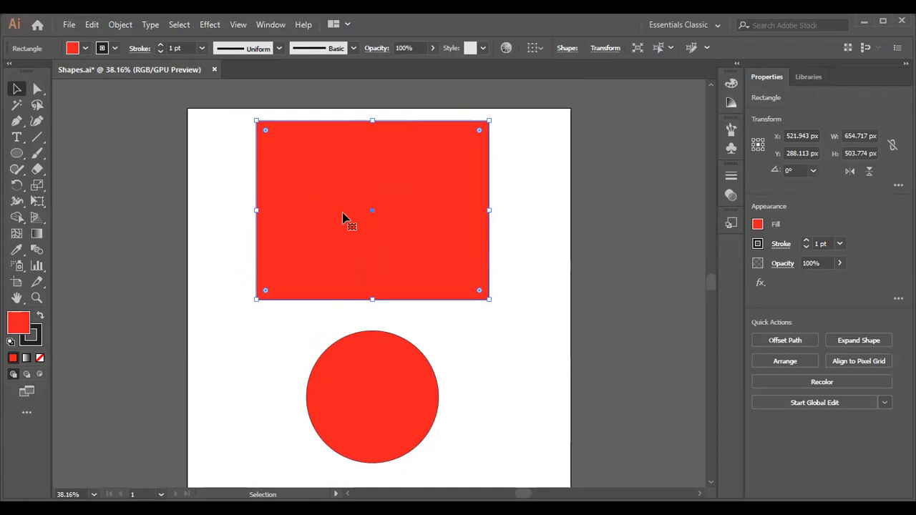
scroll(233, 178, down, 2)
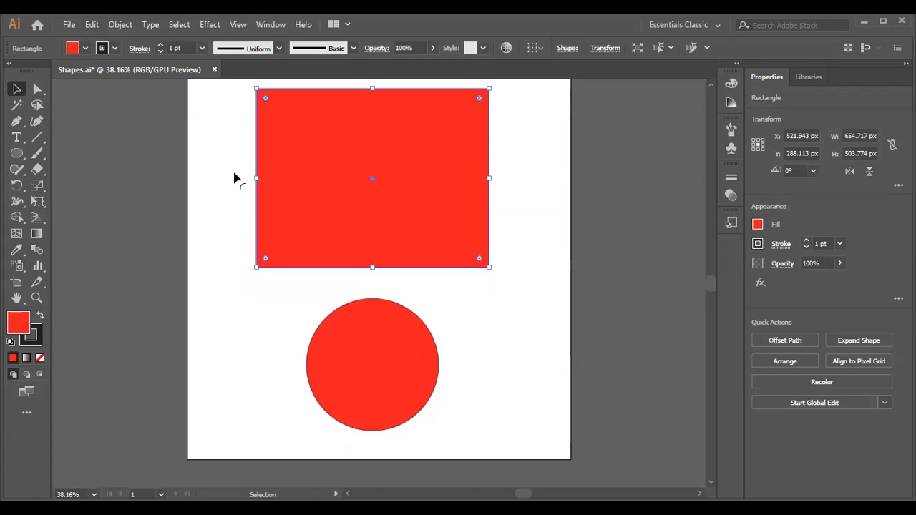
click(85, 49)
click(84, 70)
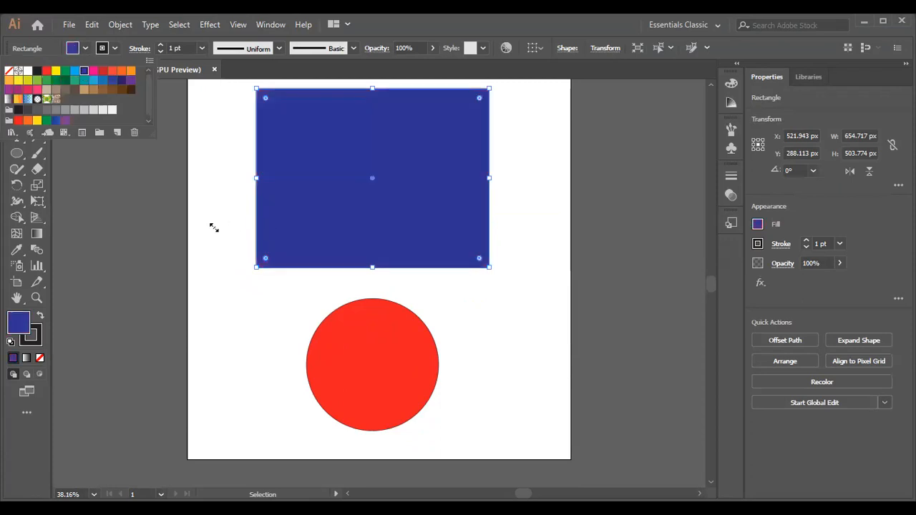
click(215, 232)
click(200, 176)
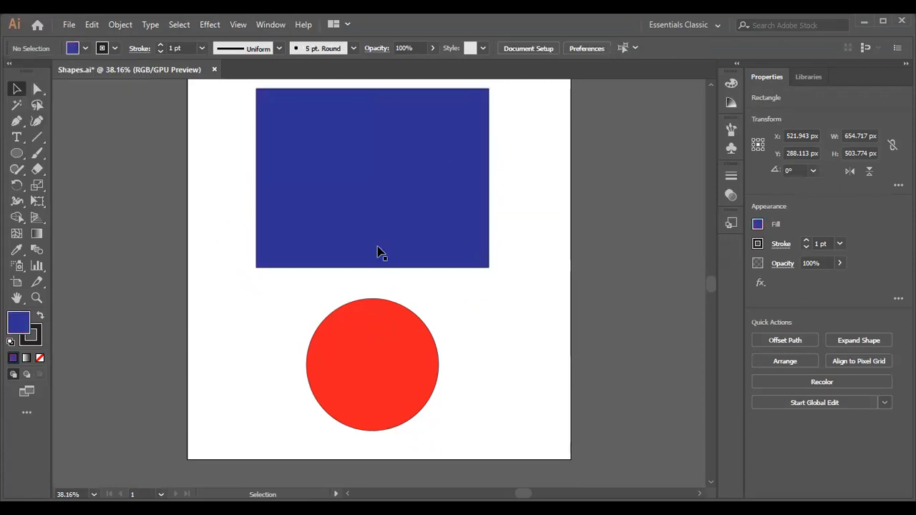
click(346, 213)
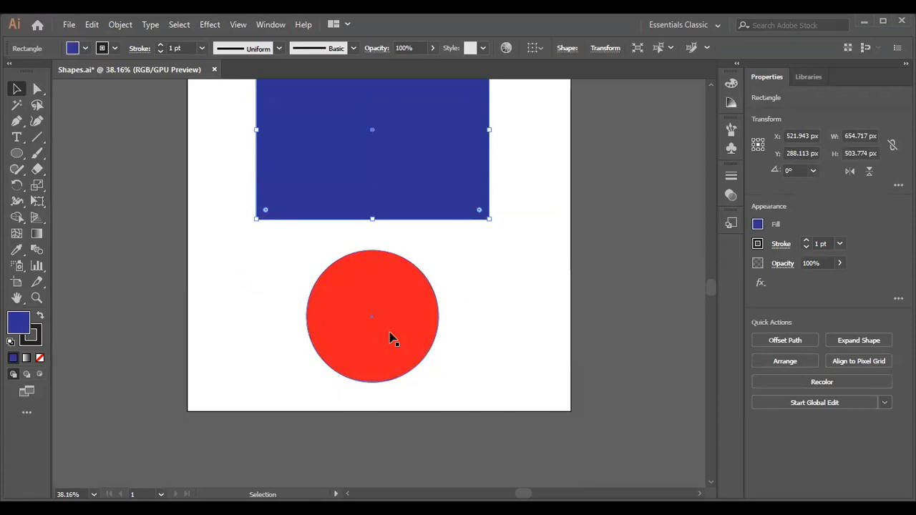
click(252, 317)
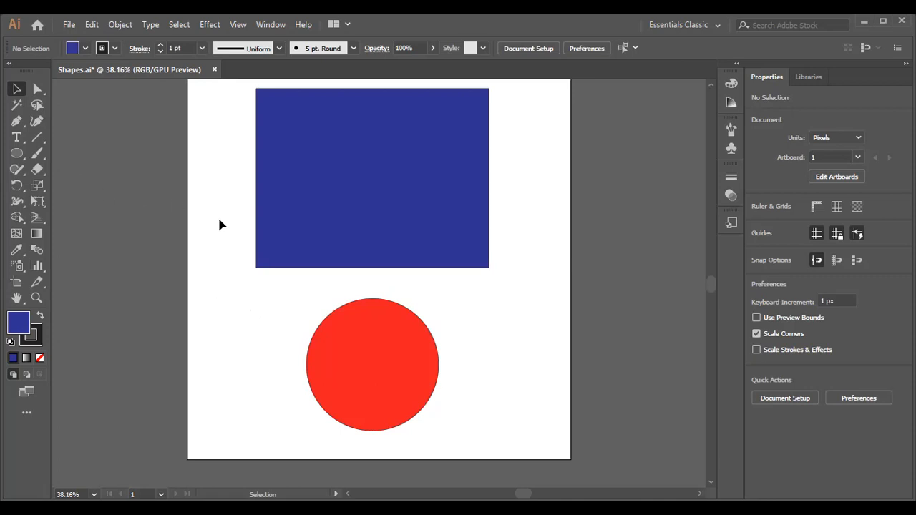
- Draw a 1080 x 1080 px rectangle covering the whole artboard and fill it with white
key(ctrl+minus)
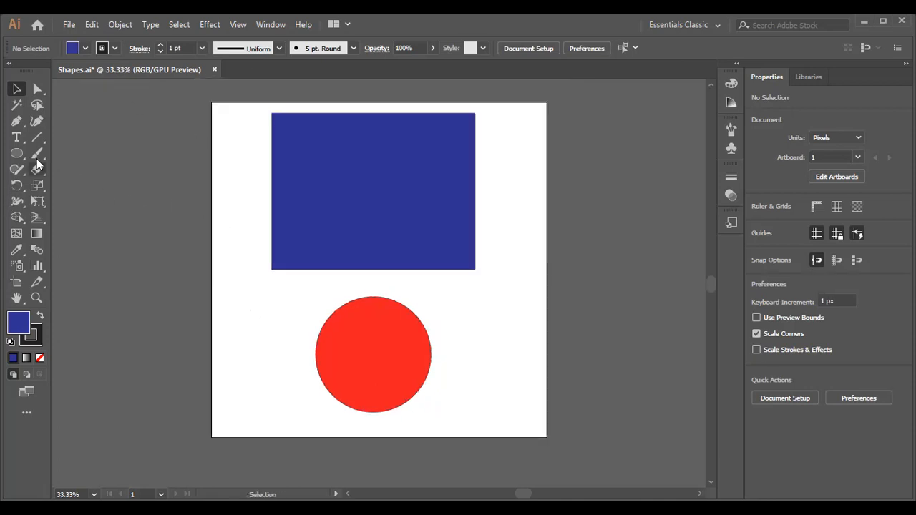
click(16, 153)
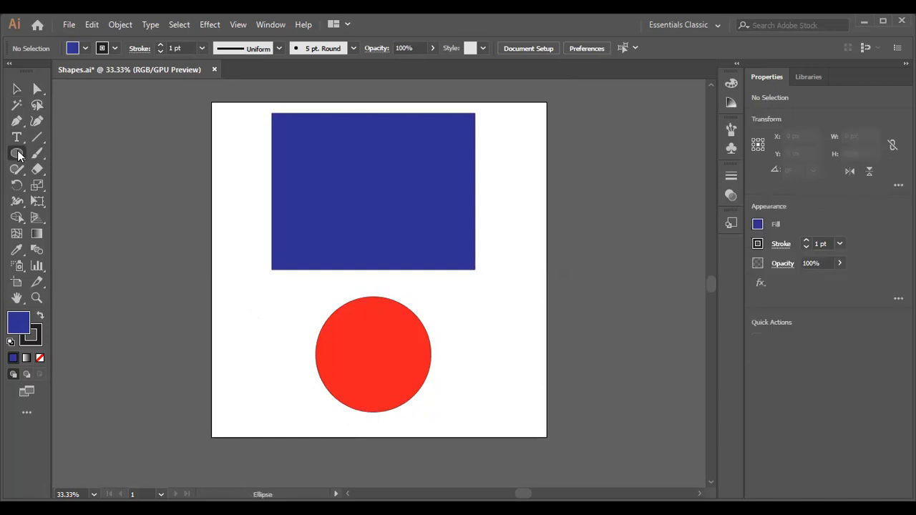
drag(16, 153, 72, 152)
drag(212, 102, 548, 438)
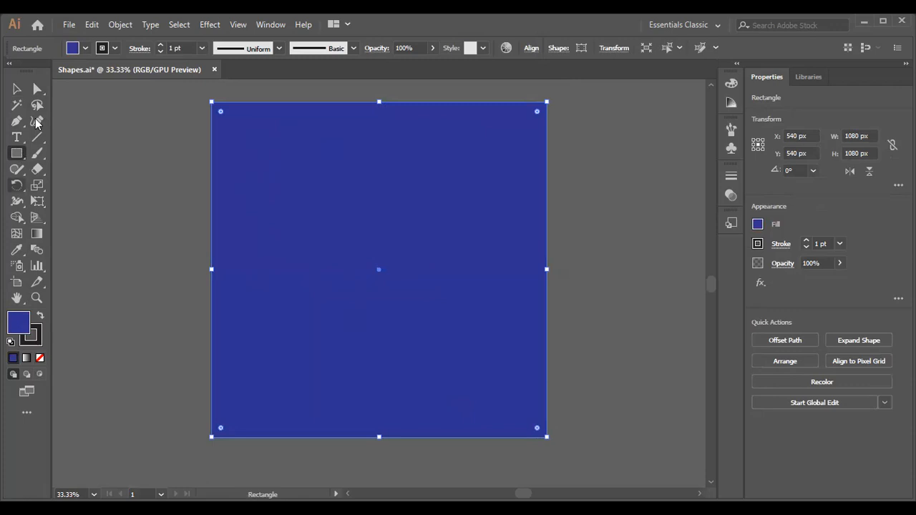
click(85, 48)
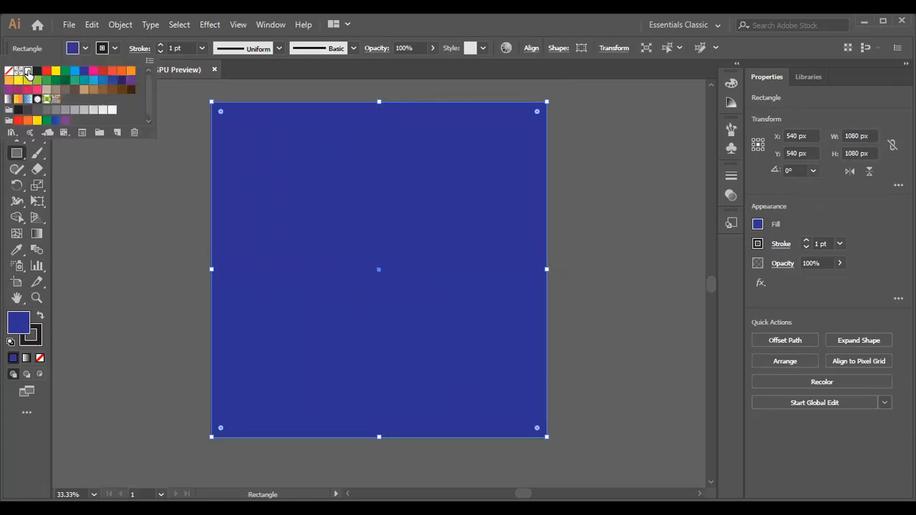
click(28, 72)
key(v)
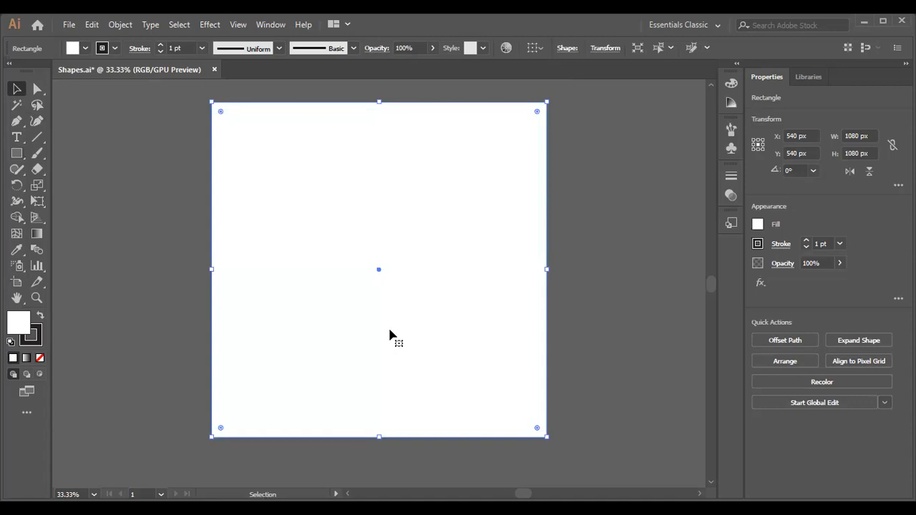
- Send the white artboard-sized rectangle to the back, behind the blue rectangle and red circle
click(173, 172)
click(221, 113)
right_click(221, 113)
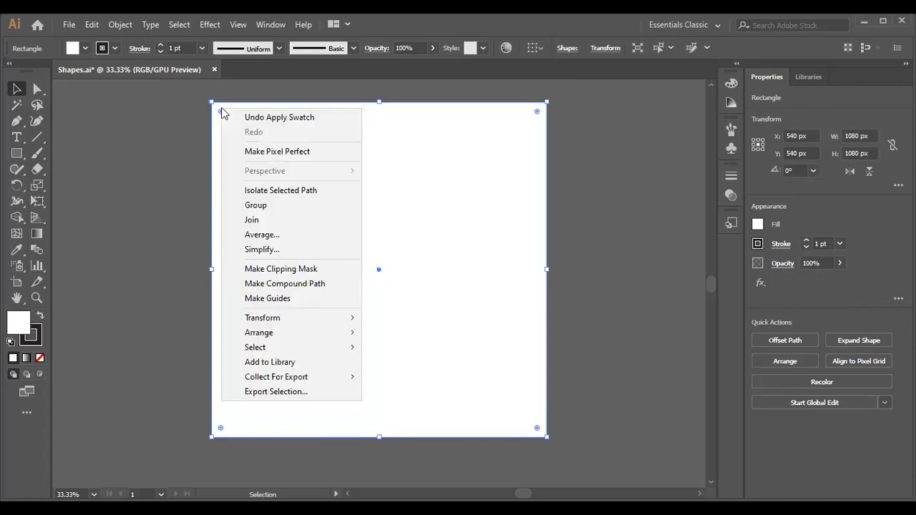
click(179, 120)
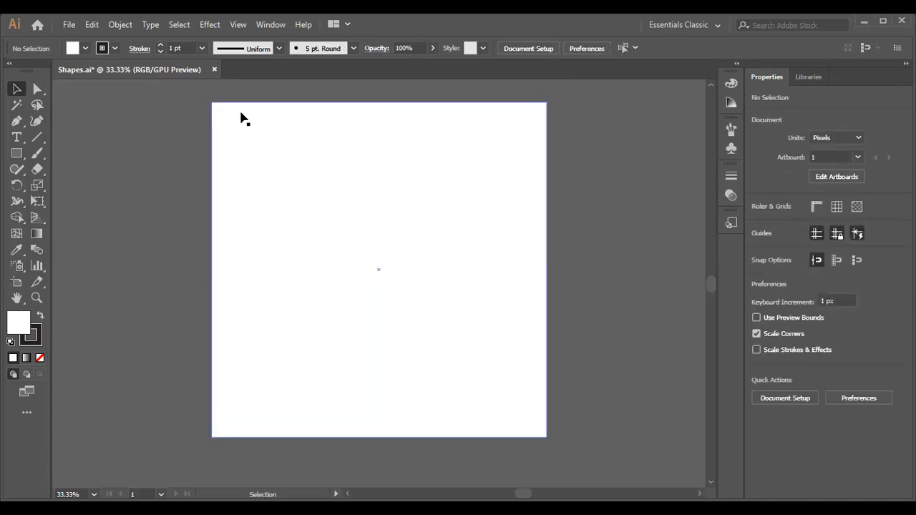
click(241, 118)
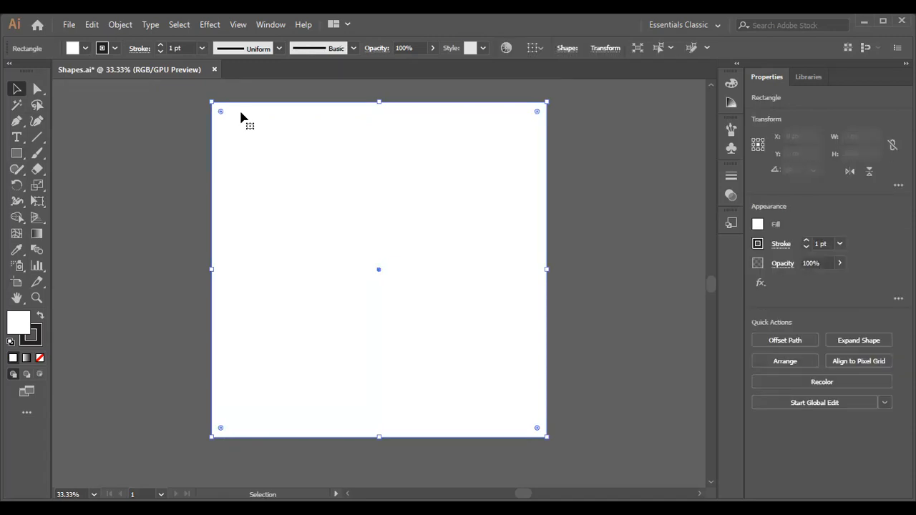
right_click(241, 118)
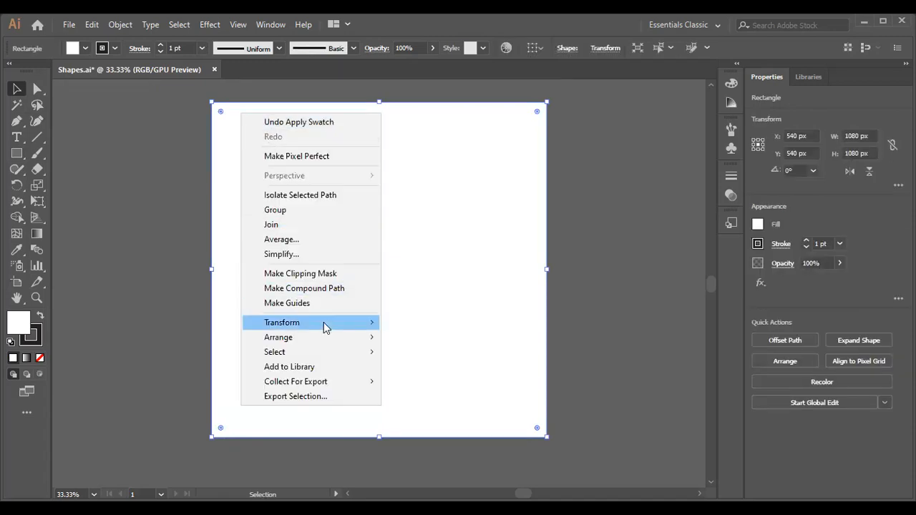
mouse_move(338, 345)
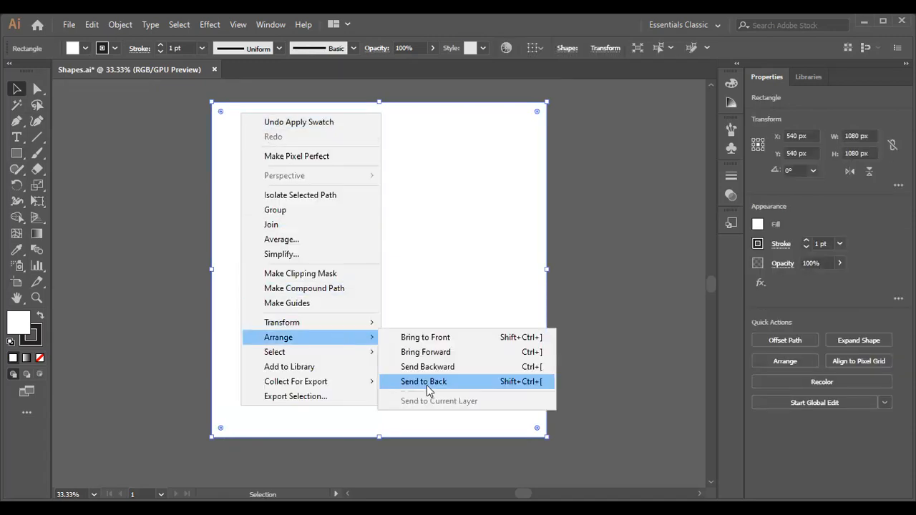
click(426, 385)
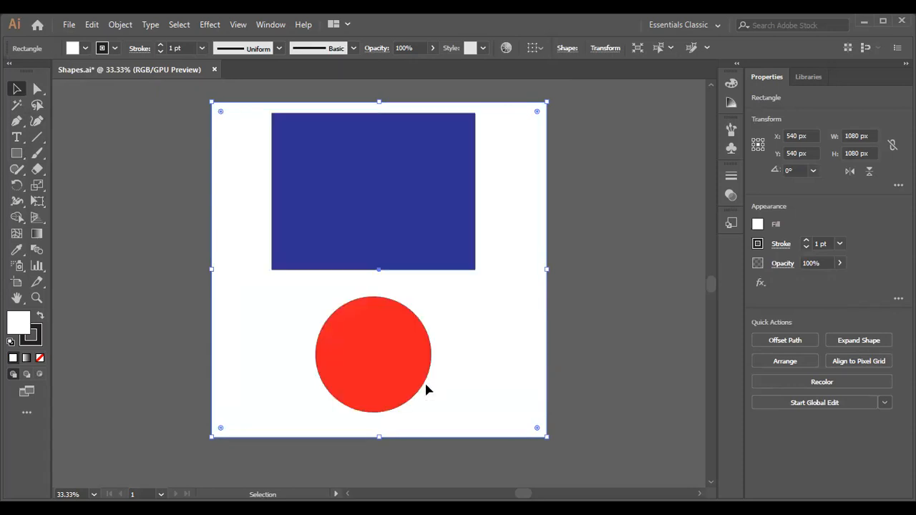
- Undo the stacking change, the white fill and the drawing of the artboard-sized rectangle
key(ctrl+z)
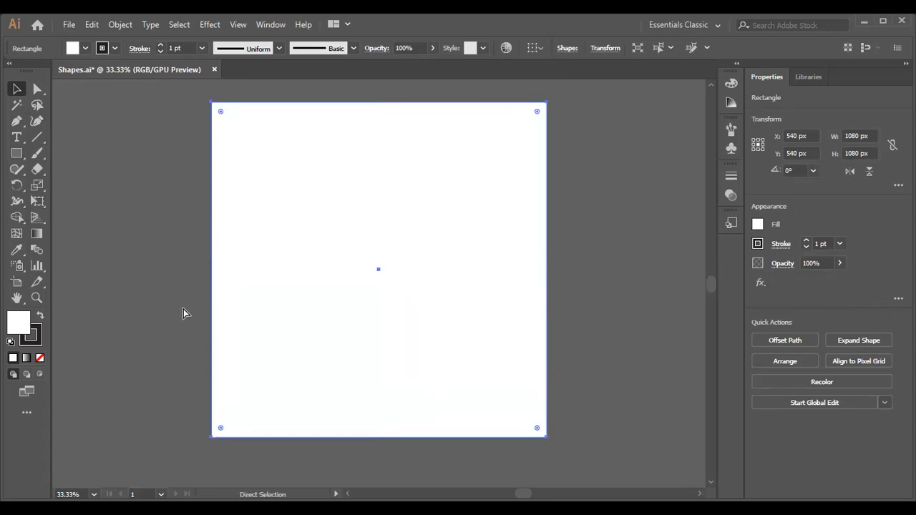
key(ctrl+z)
key(ctrl+z)
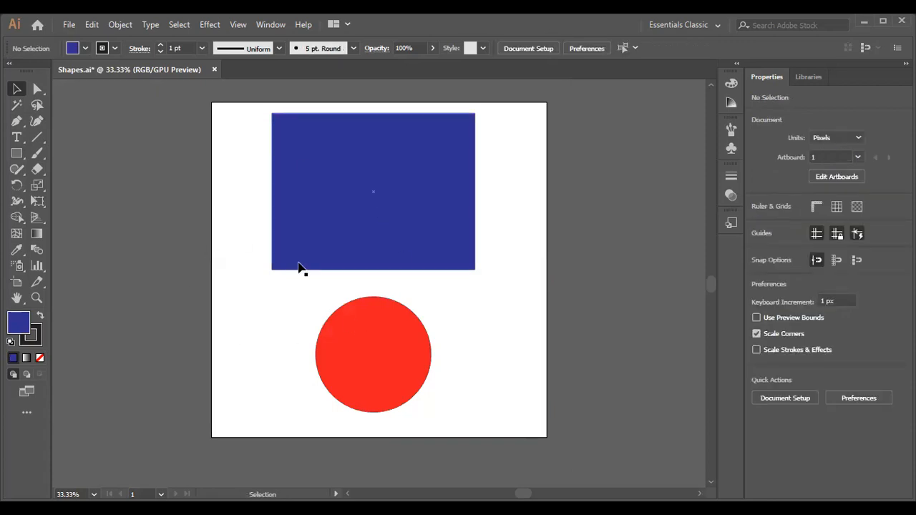
- Redraw a 1080 x 1080 px rectangle from corner to corner of the artboard and give it a white fill
click(17, 153)
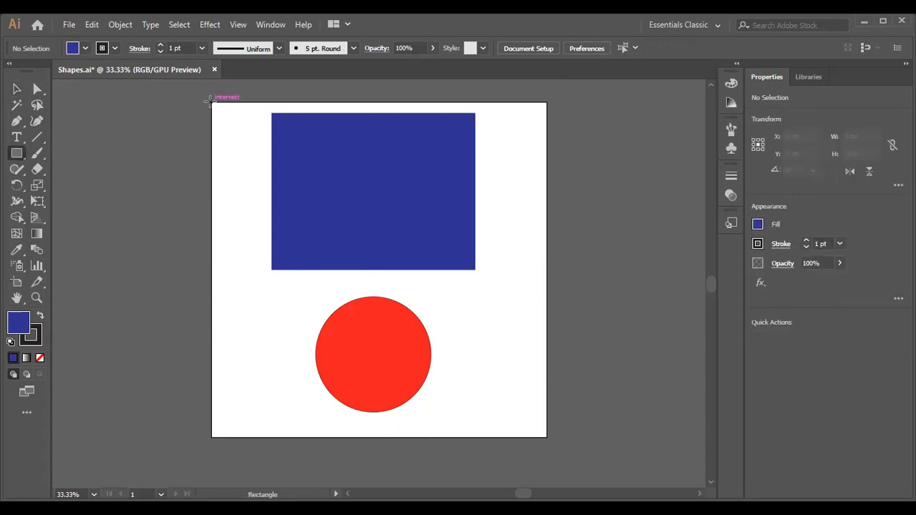
drag(211, 102, 549, 437)
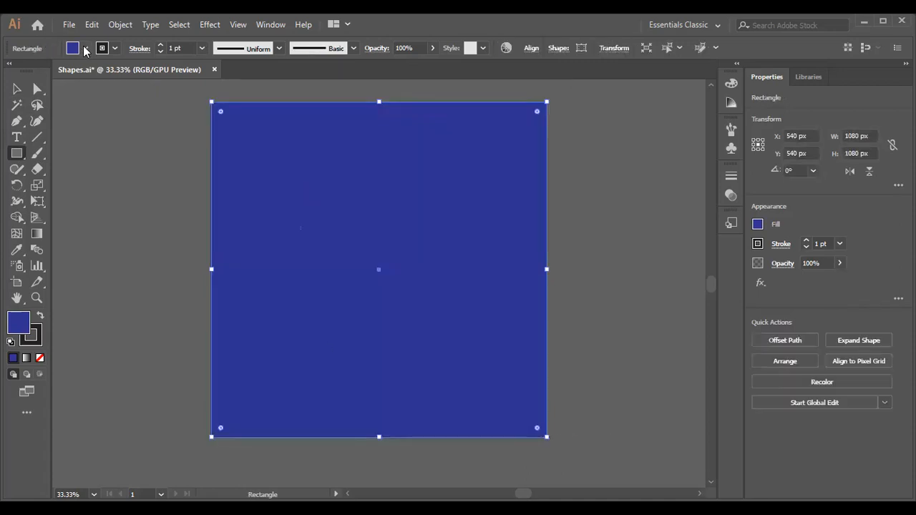
click(84, 48)
click(27, 71)
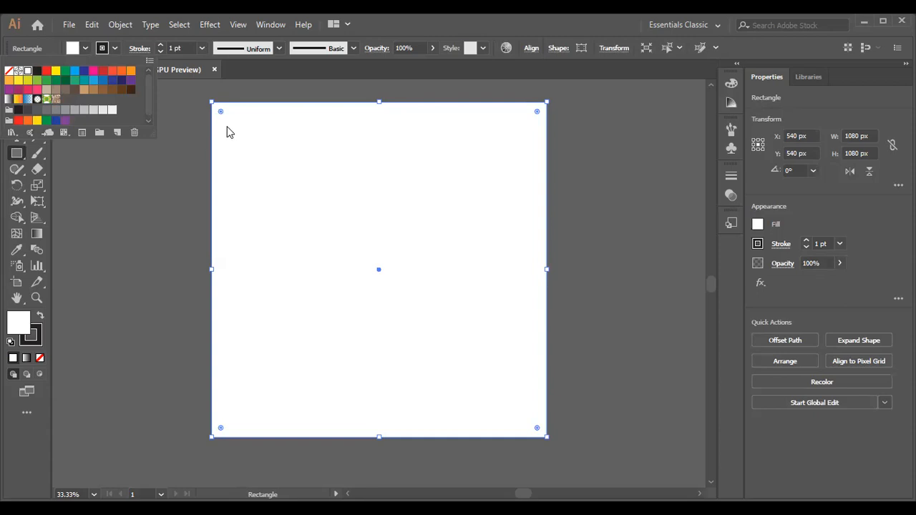
click(202, 136)
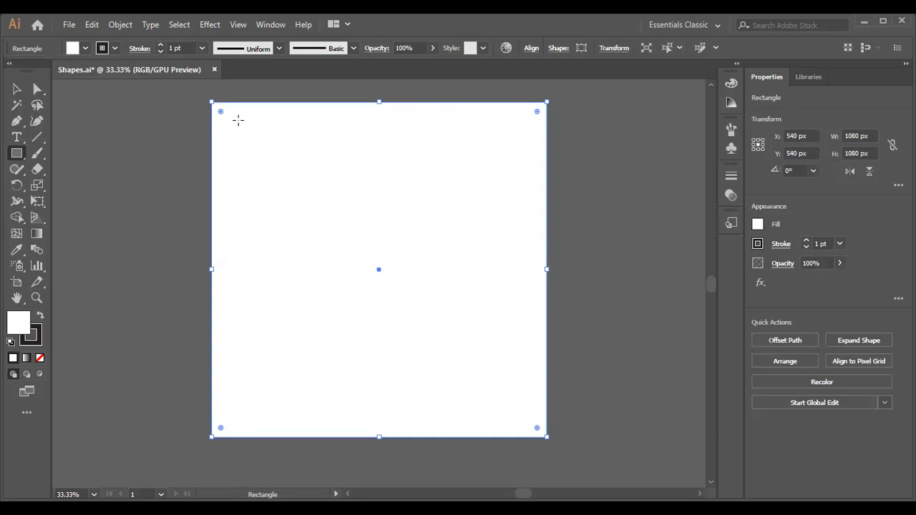
- Arrange the white background rectangle behind the other shapes with Send to Back and deselect it
click(17, 89)
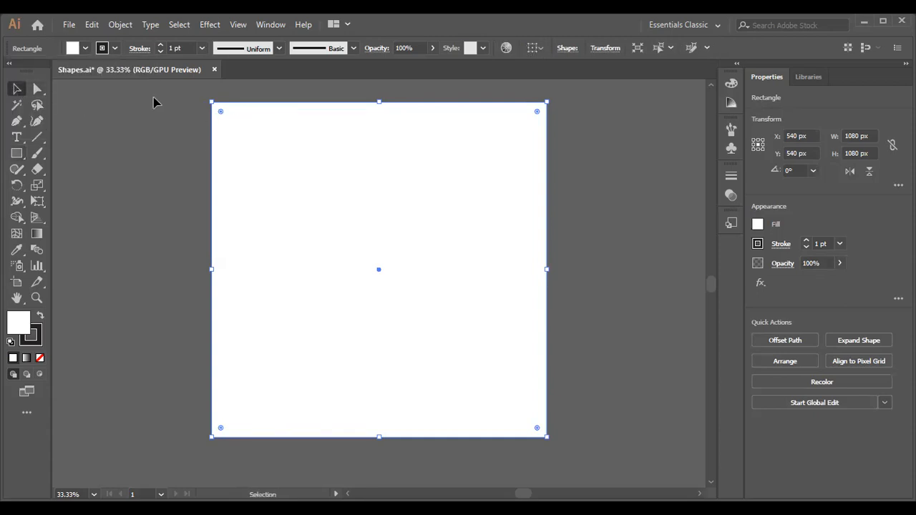
click(122, 152)
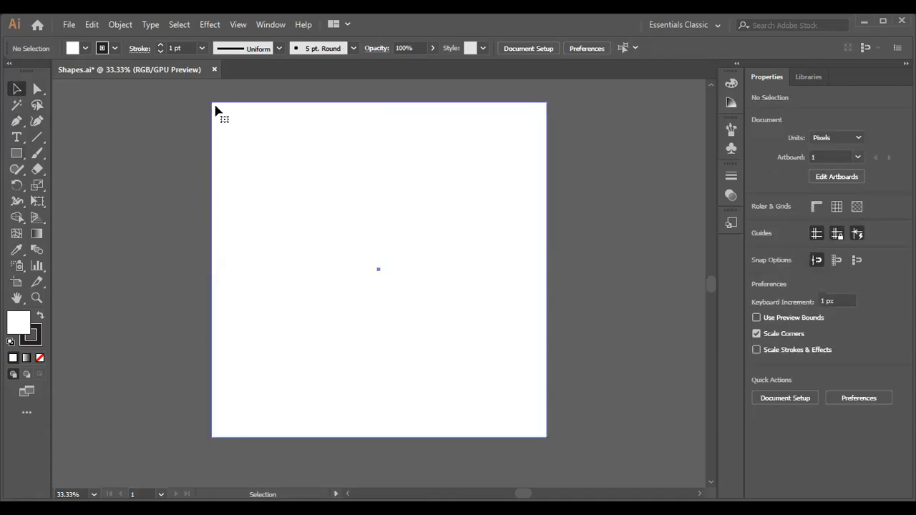
click(217, 111)
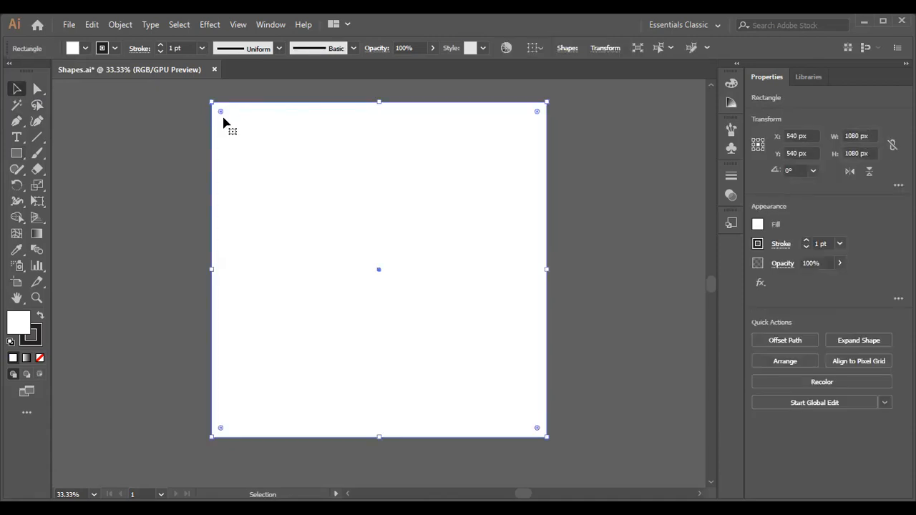
right_click(228, 126)
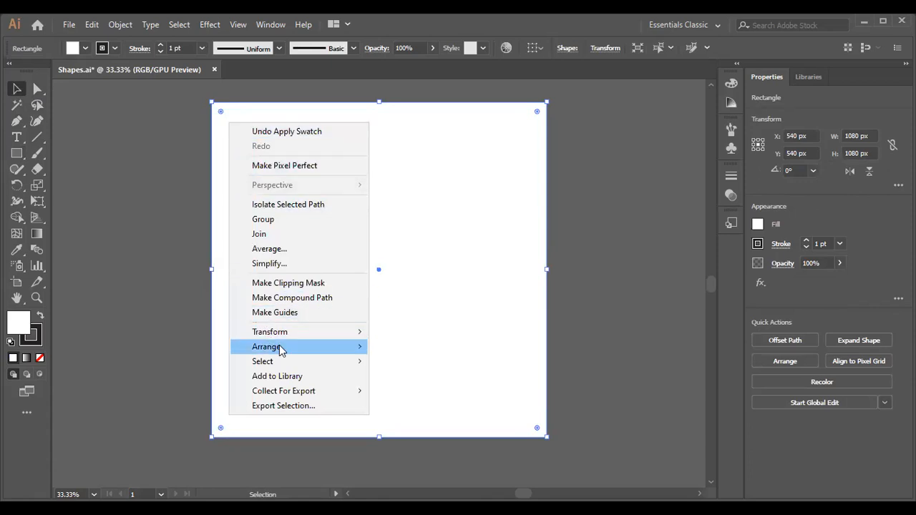
mouse_move(280, 348)
click(417, 393)
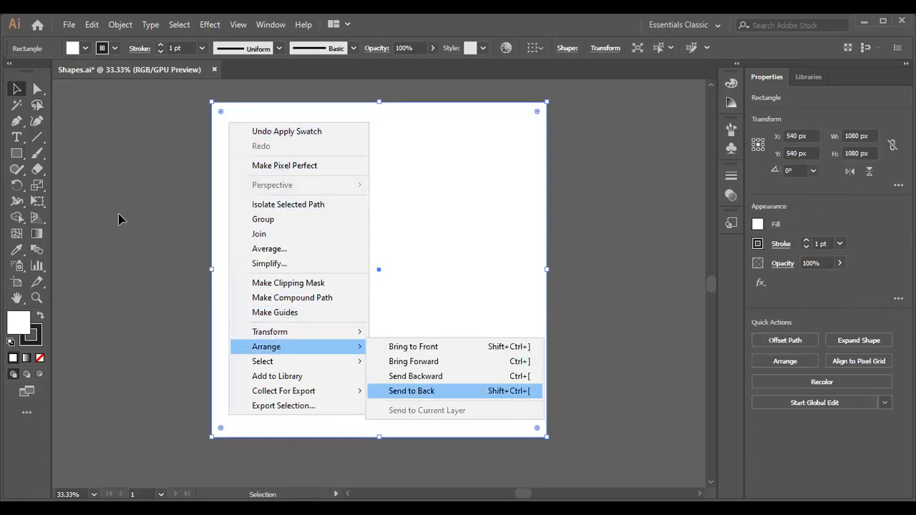
click(118, 217)
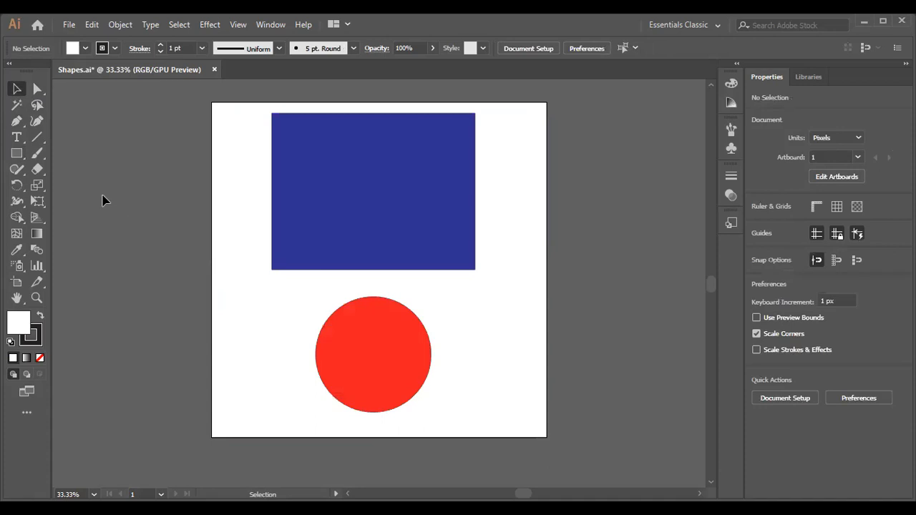
- Start exporting the artwork to the Desktop as a JPEG file named Shapes
click(67, 28)
mouse_move(136, 262)
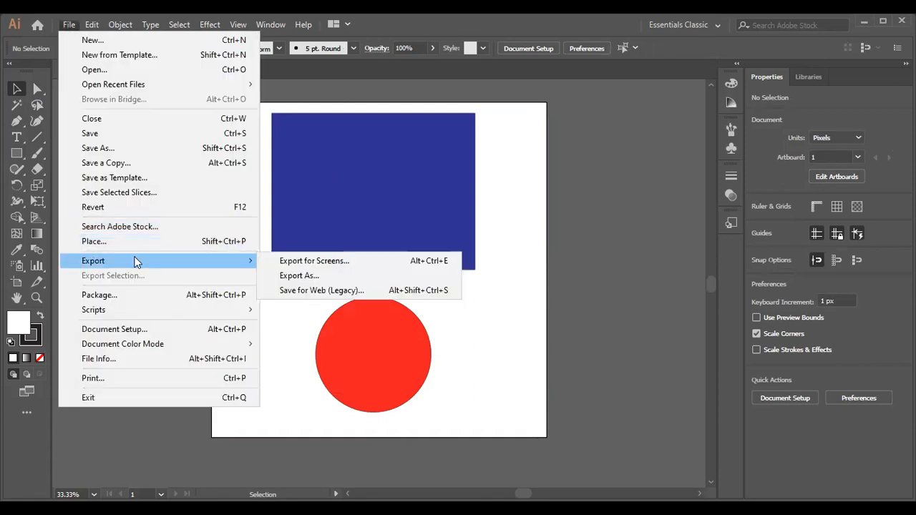
click(287, 276)
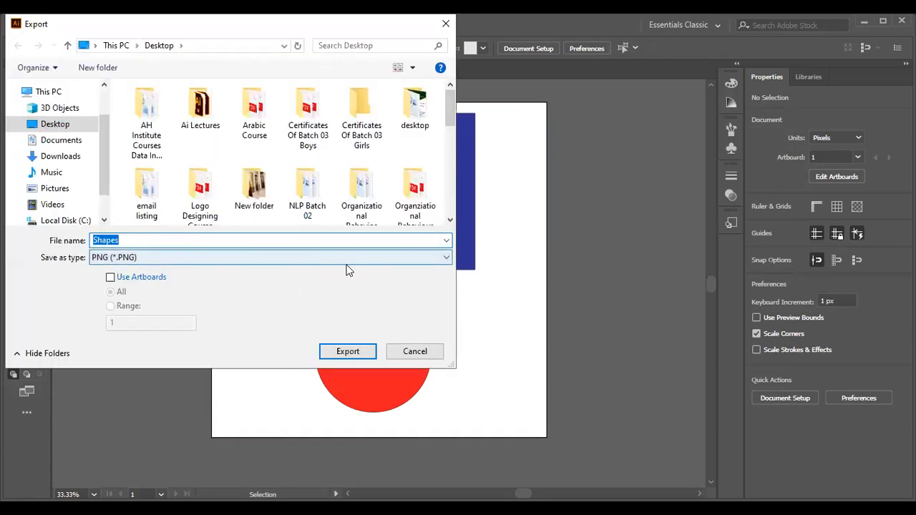
click(448, 263)
click(446, 259)
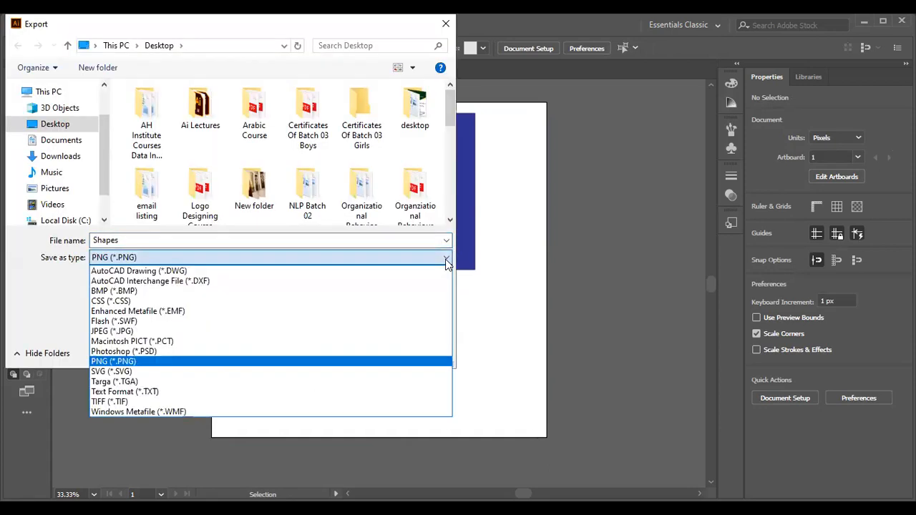
click(115, 331)
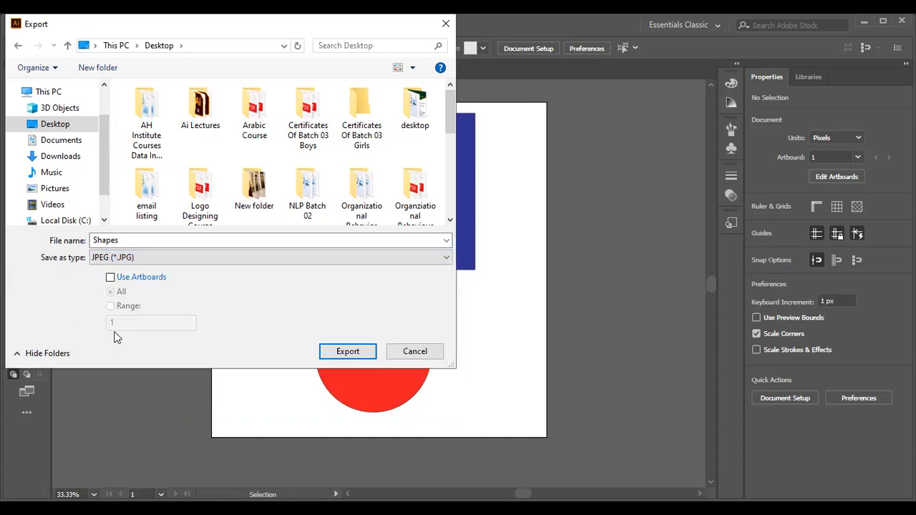
click(352, 355)
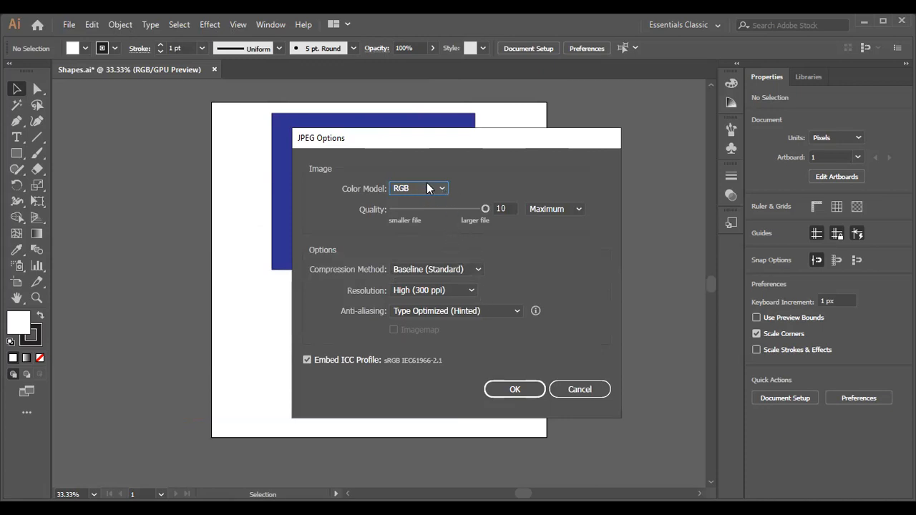
- Keep the JPEG resolution at High (300 ppi) and complete the export
click(471, 292)
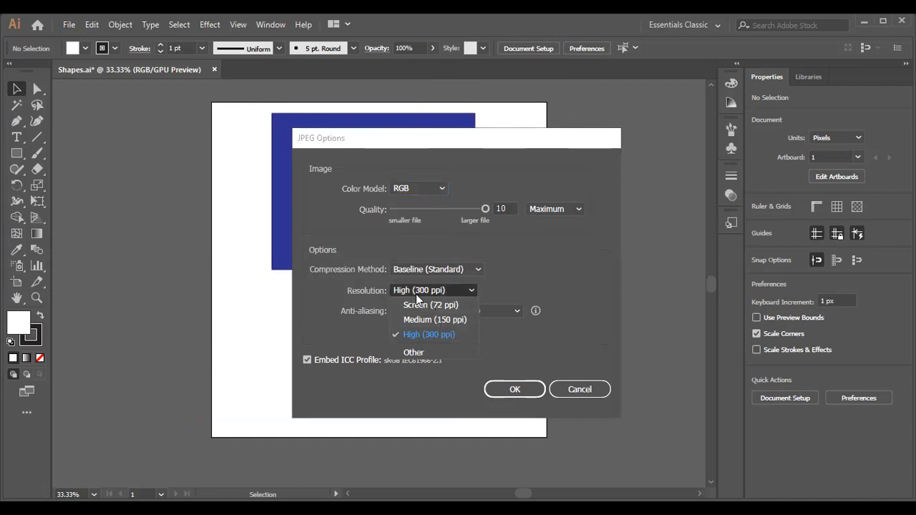
click(433, 334)
click(520, 390)
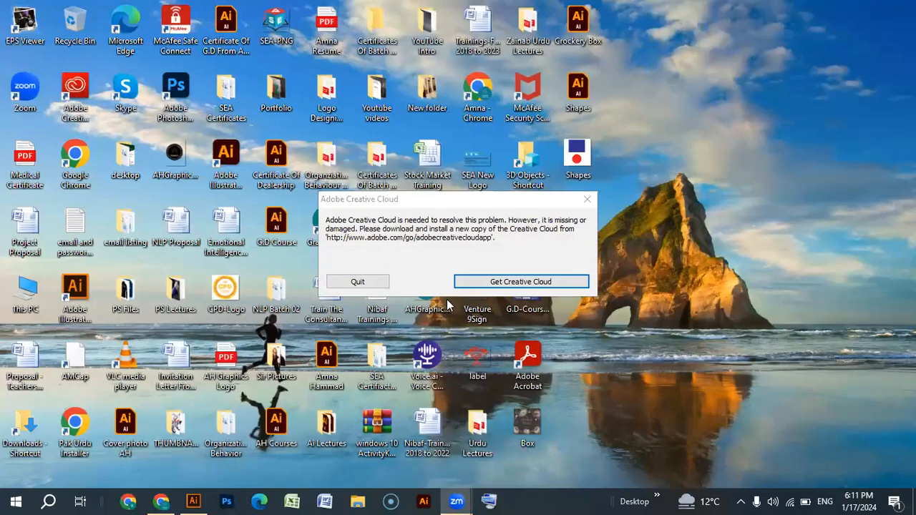
- Dismiss the Adobe Creative Cloud message and open the exported Shapes JPEG from the desktop to inspect it
click(354, 281)
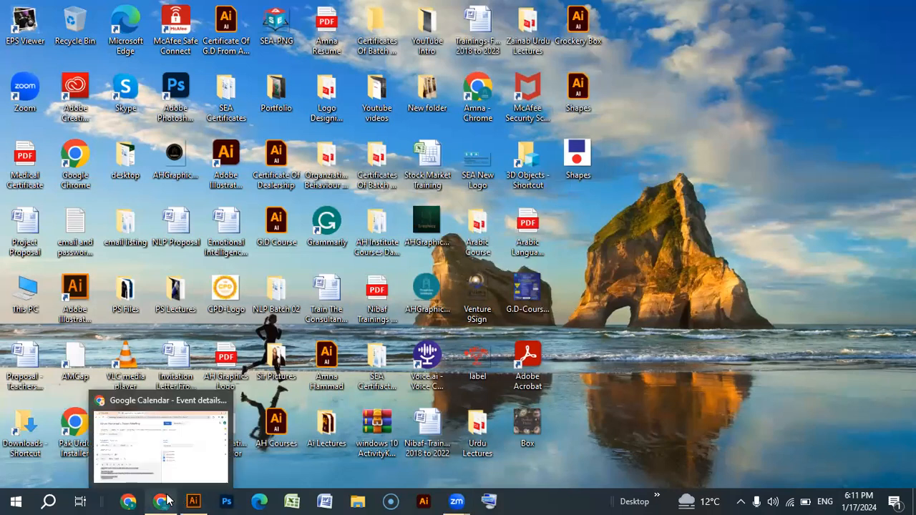
double_click(575, 168)
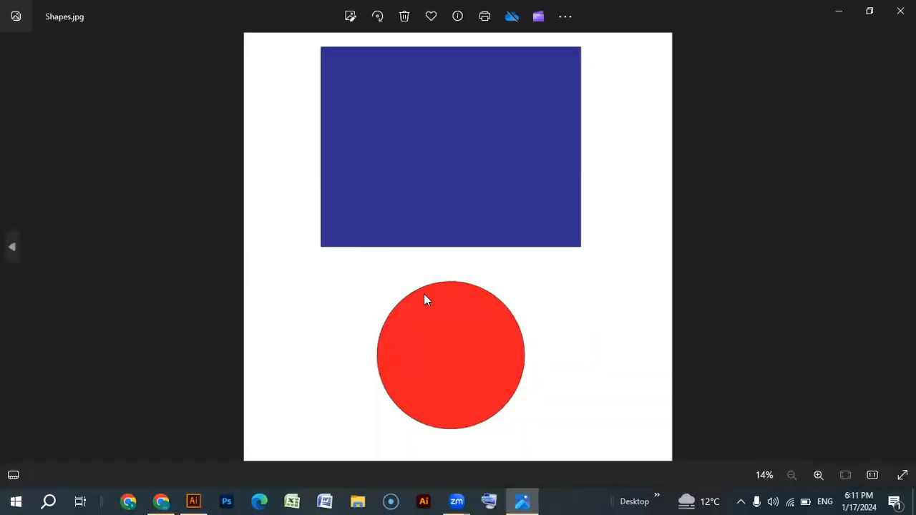
scroll(423, 299, up, 2)
- Return to Illustrator, delete the white background rectangle and move the blue rectangle slightly down towards the red circle
click(161, 501)
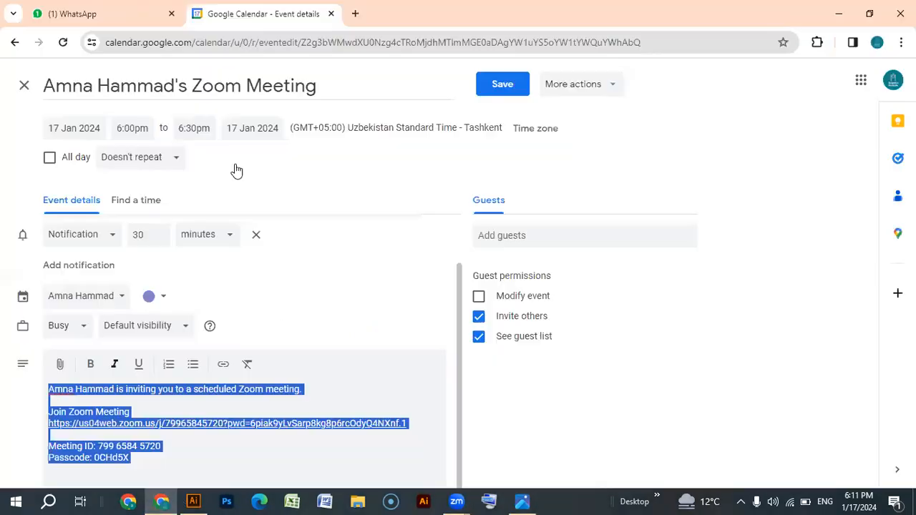
click(193, 501)
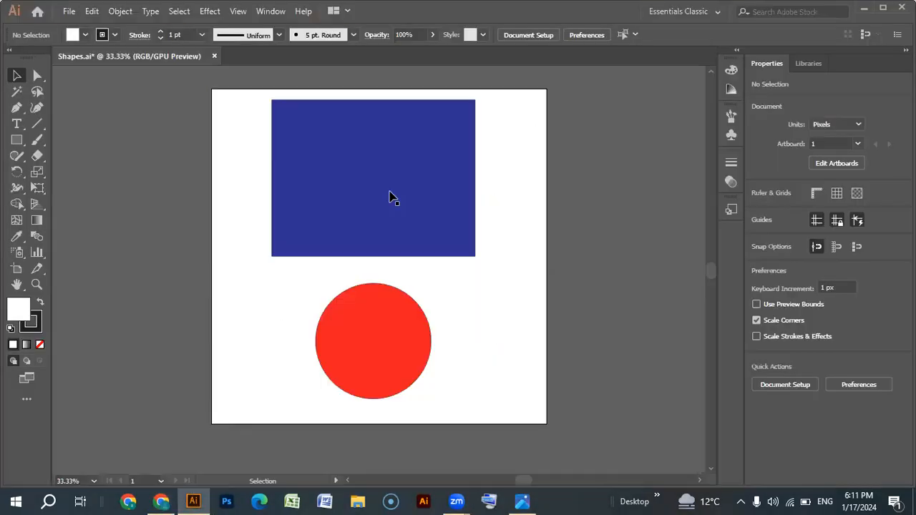
drag(234, 288, 513, 377)
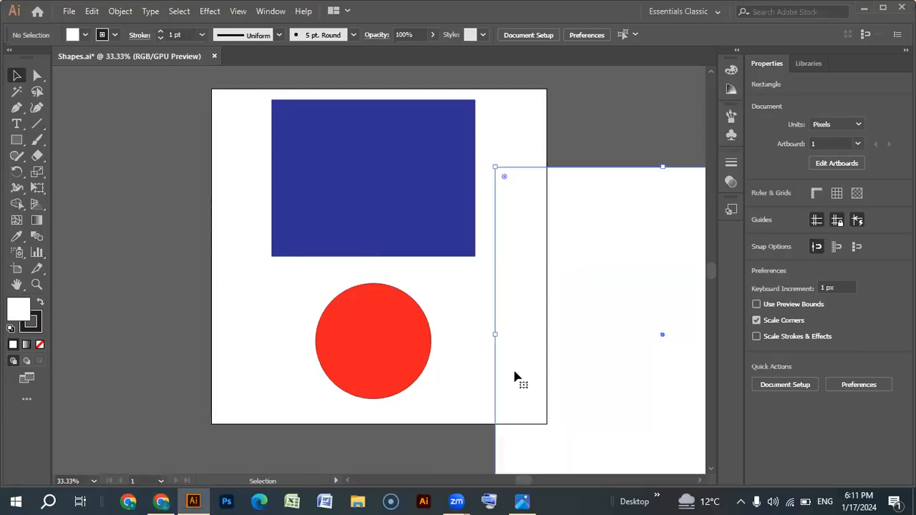
key(Delete)
drag(380, 177, 377, 198)
click(231, 178)
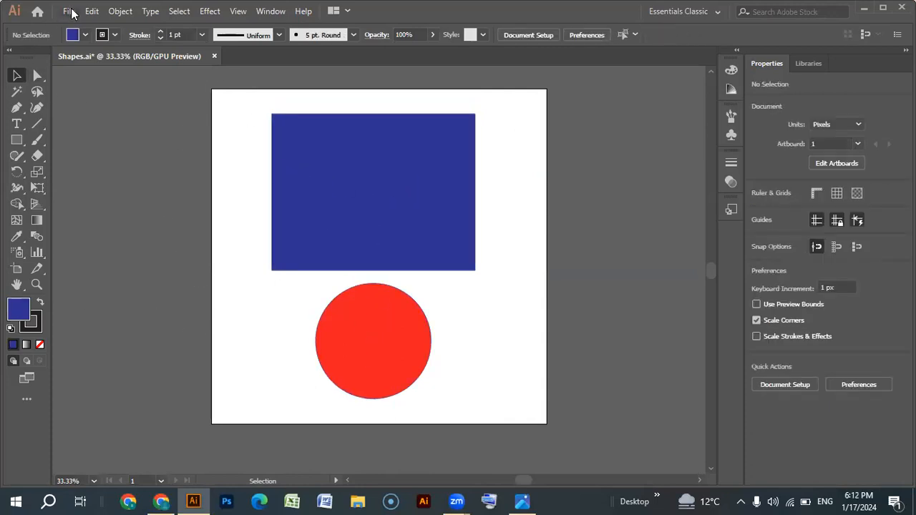
- Export the artwork to the Desktop as a PNG named Shapes at Screen (72 ppi) with a transparent background
click(70, 11)
mouse_move(107, 250)
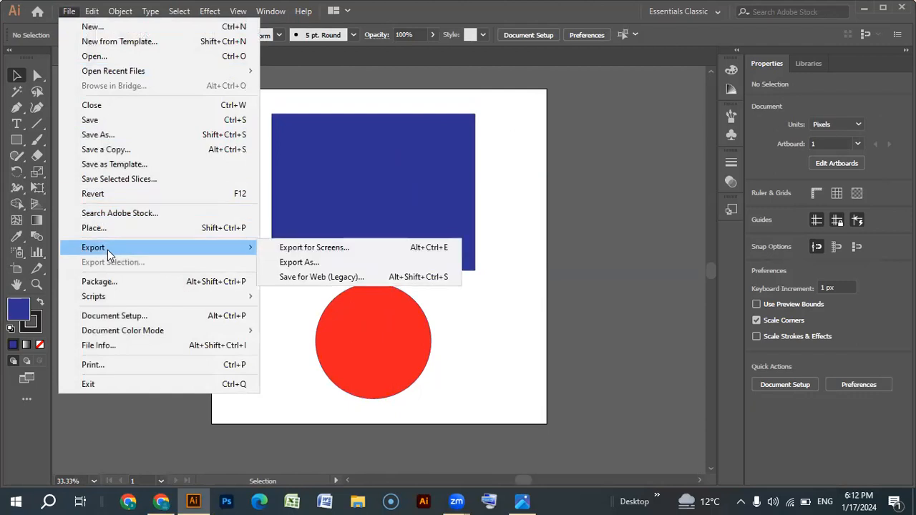
click(313, 262)
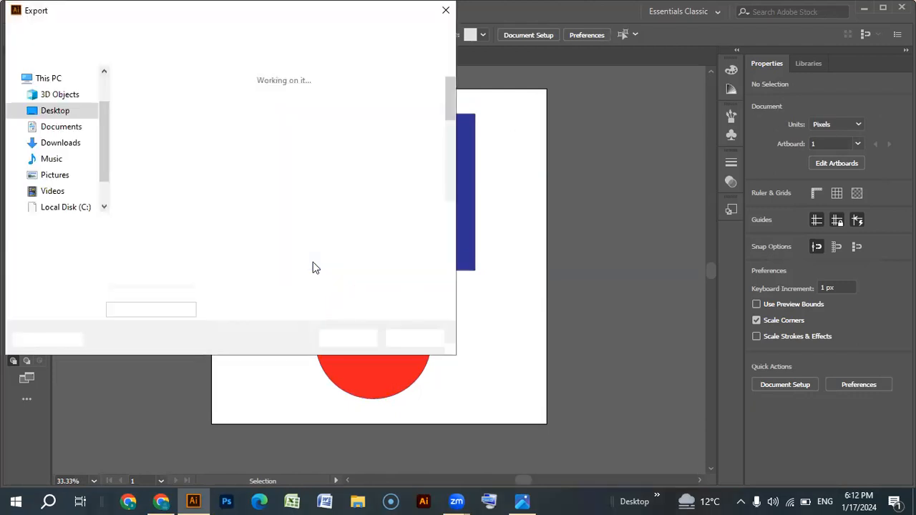
click(445, 245)
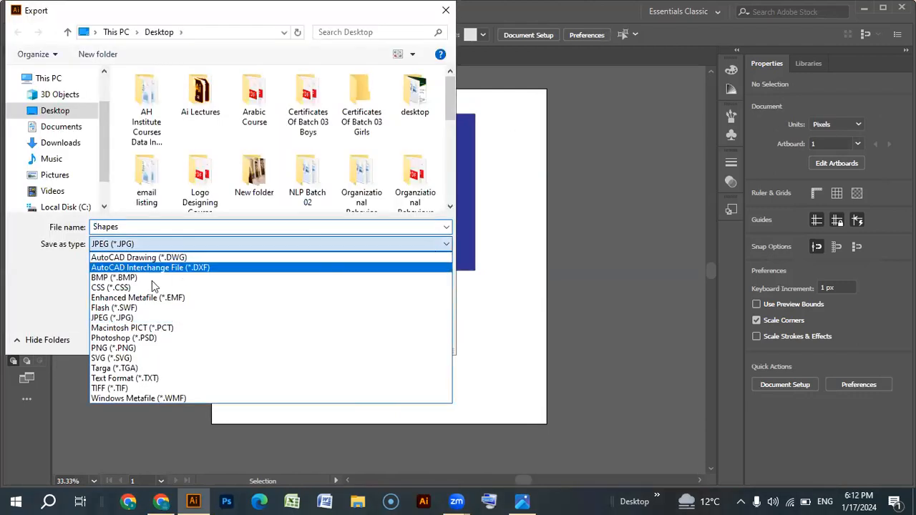
click(126, 347)
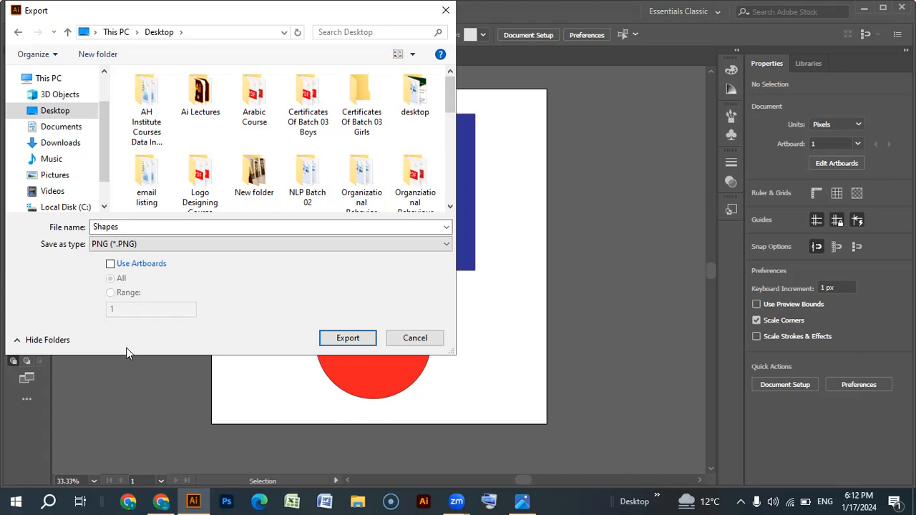
click(349, 340)
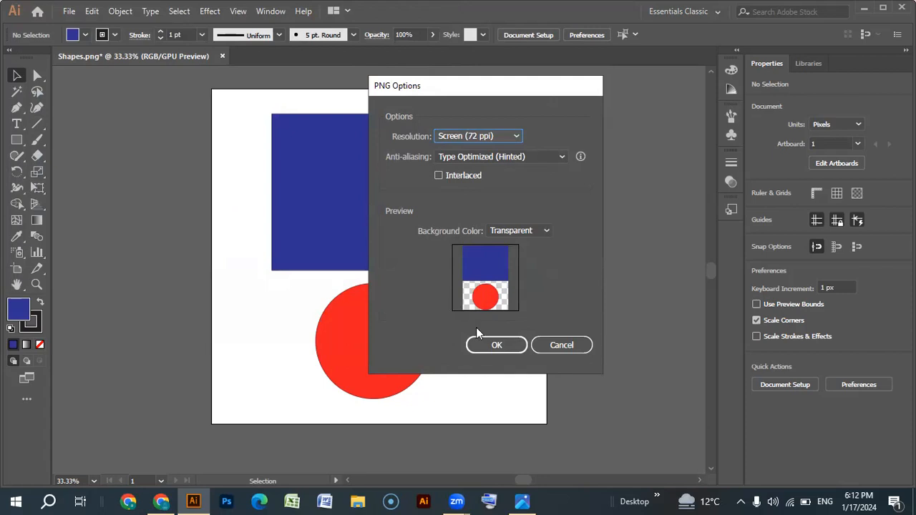
click(492, 347)
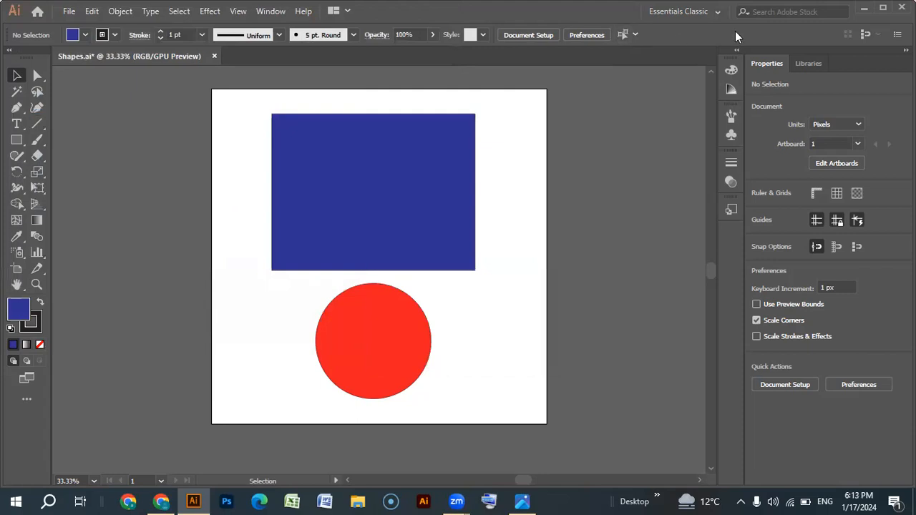
- Return to the desktop, open the exported Shapes PNG to check its background, and close its viewer window
click(863, 8)
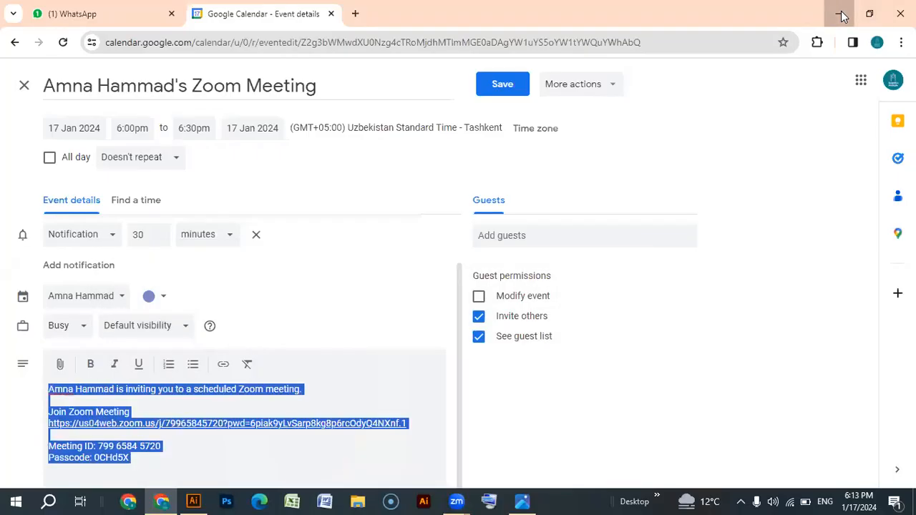
click(838, 13)
click(838, 13)
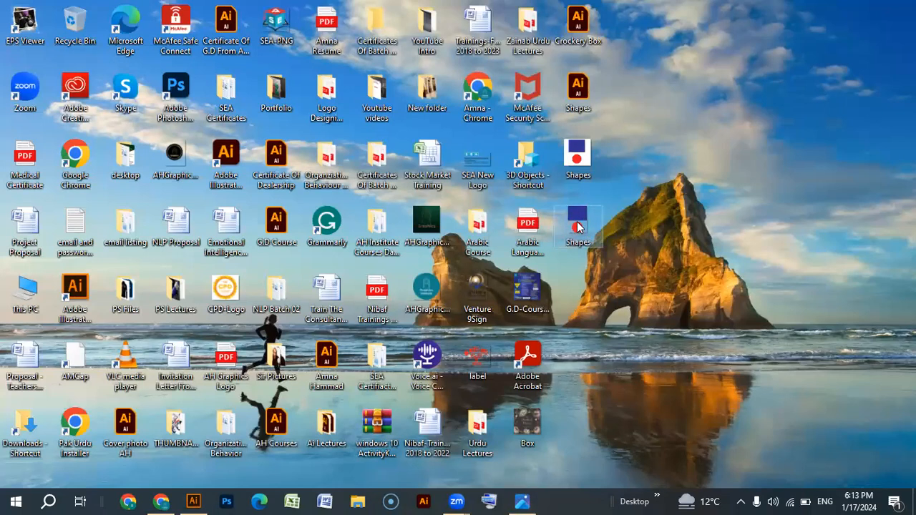
double_click(578, 227)
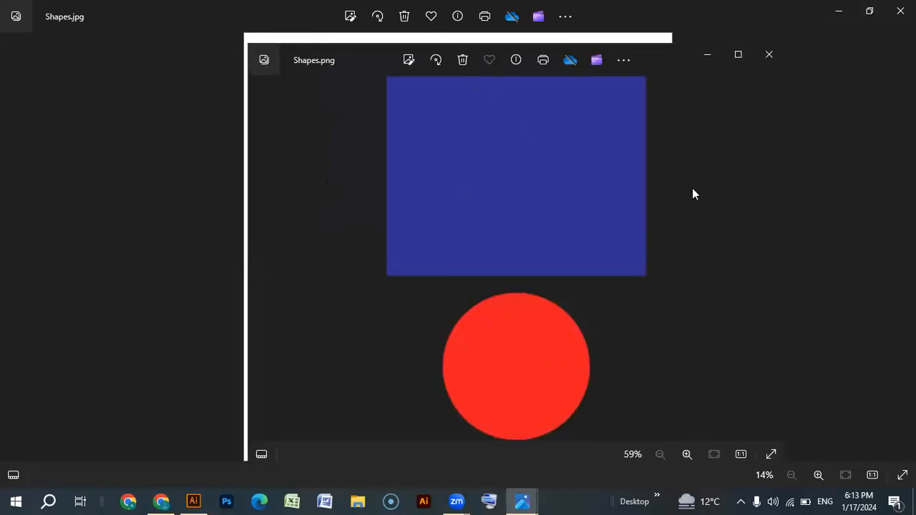
click(769, 54)
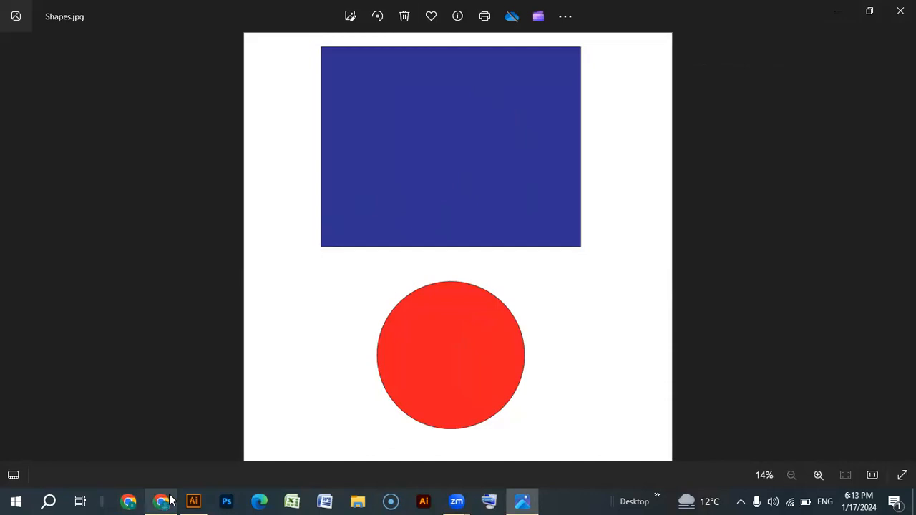
- Switch back to Illustrator and delete the red circle and the blue rectangle from the artboard
click(193, 501)
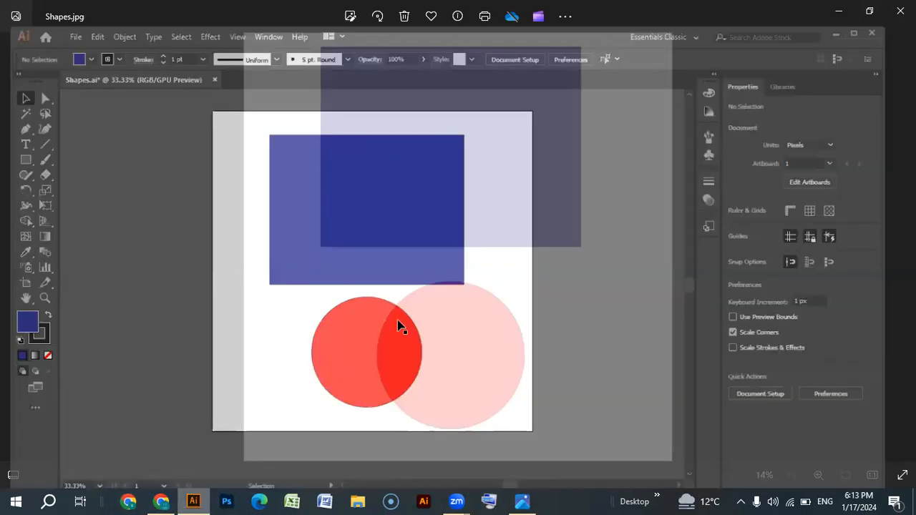
click(391, 380)
key(Delete)
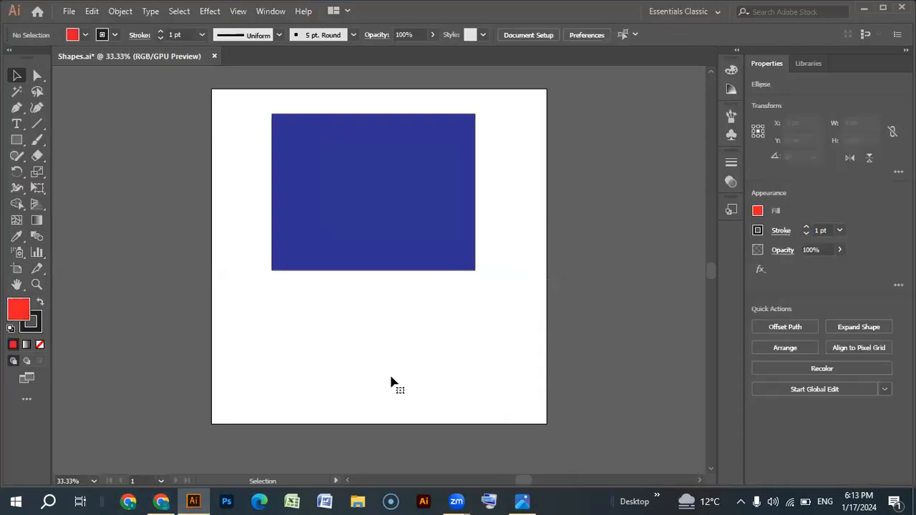
click(425, 235)
key(Delete)
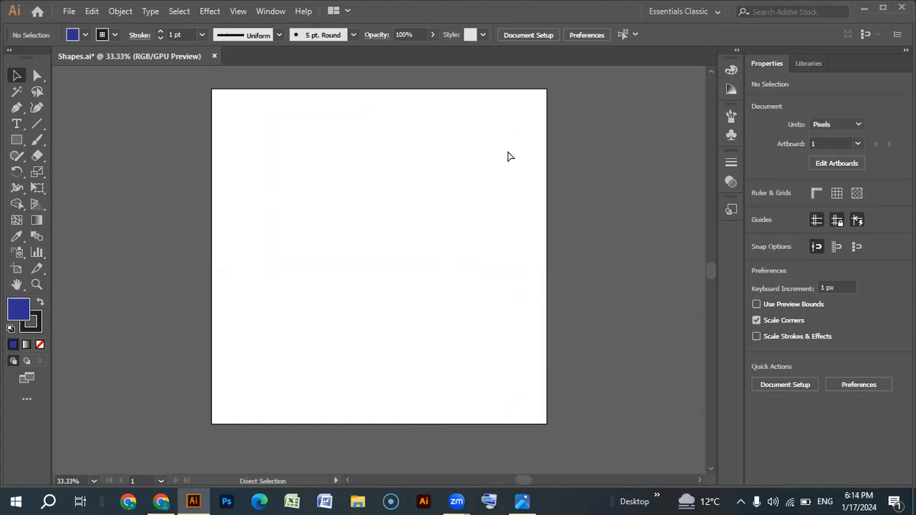
- Undo the deletion of the blue rectangle and the red circle, and clear the selection
key(ctrl+z)
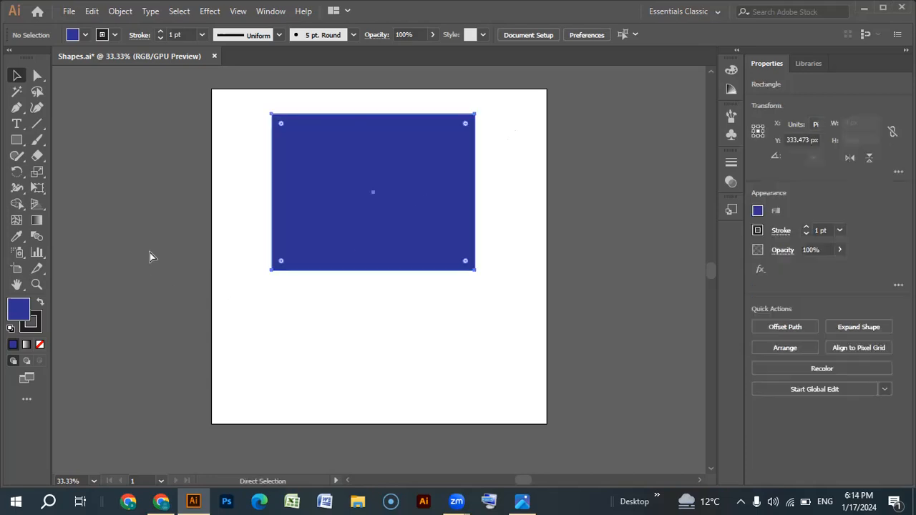
key(ctrl+z)
click(84, 201)
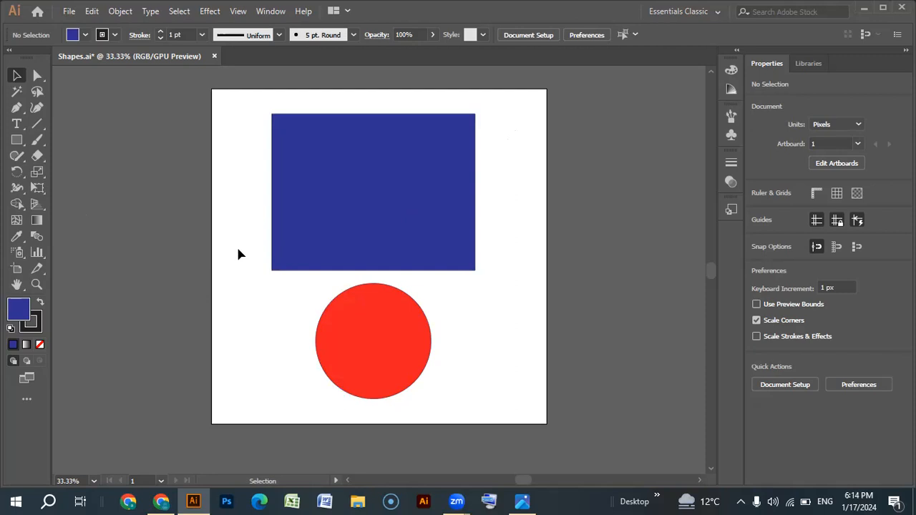
- Open Save for Web, examine the PNG-8 preview around both shapes, and cancel without saving
key(ctrl)
key(ctrl+alt+shift+s)
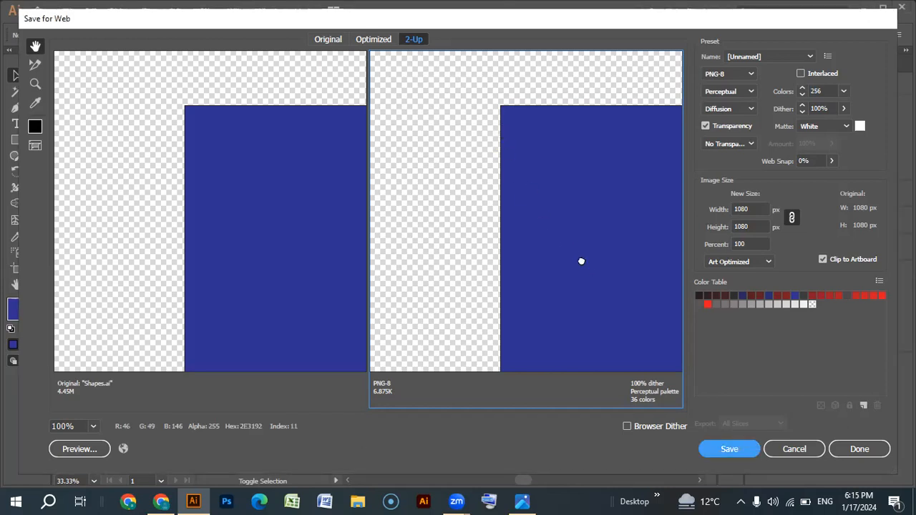
drag(582, 259, 452, 154)
drag(543, 316, 536, 257)
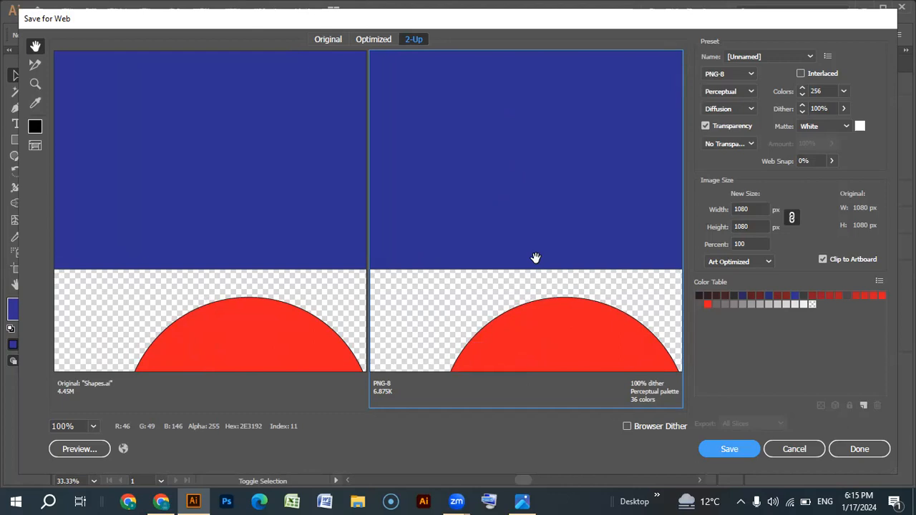
drag(566, 307, 518, 199)
drag(470, 96, 475, 148)
drag(546, 322, 548, 217)
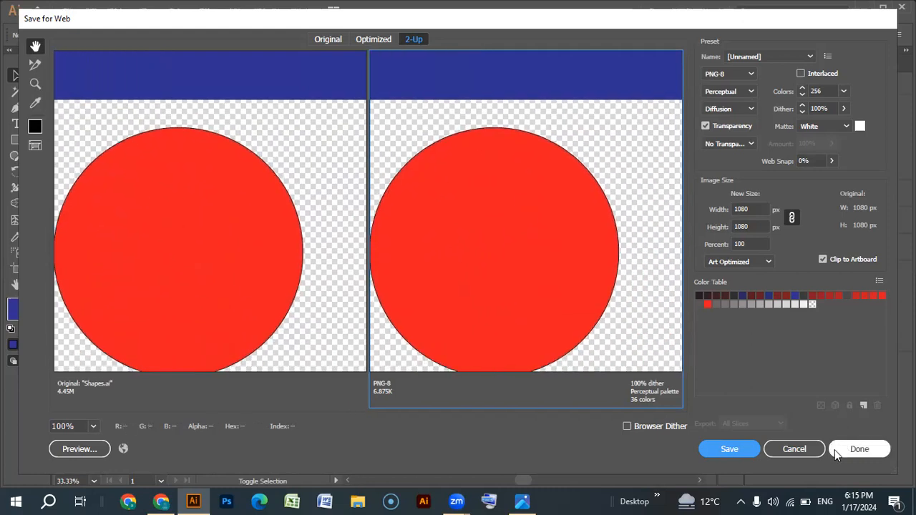
click(791, 450)
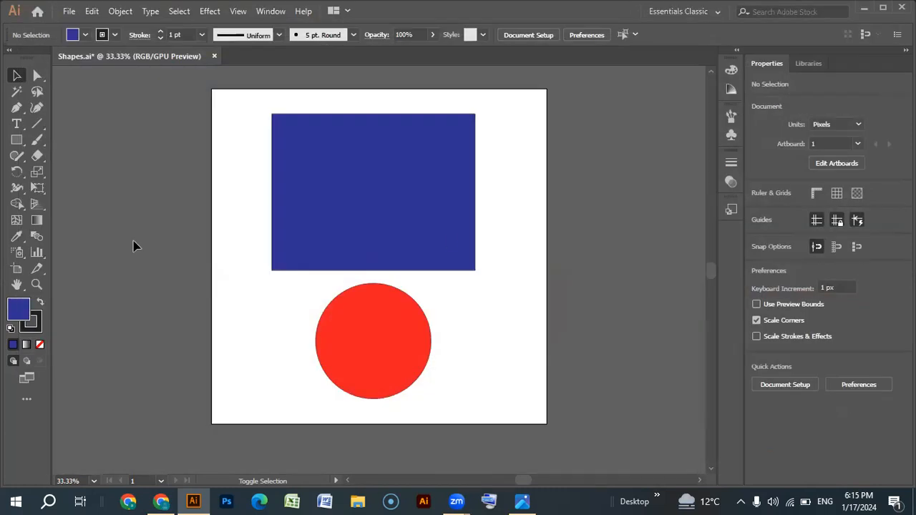
- Narrow the artboard to about 849 px wide with the Artboard tool, and undo the resize
click(16, 268)
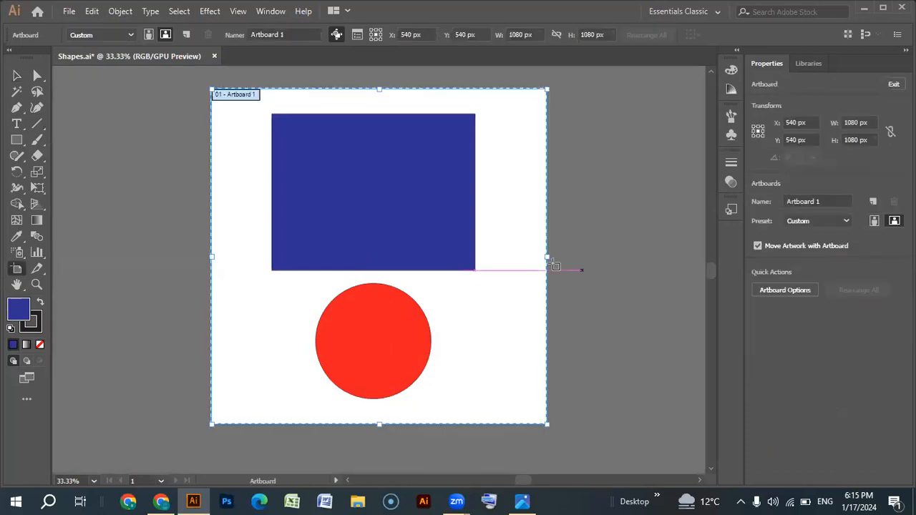
drag(544, 257, 474, 259)
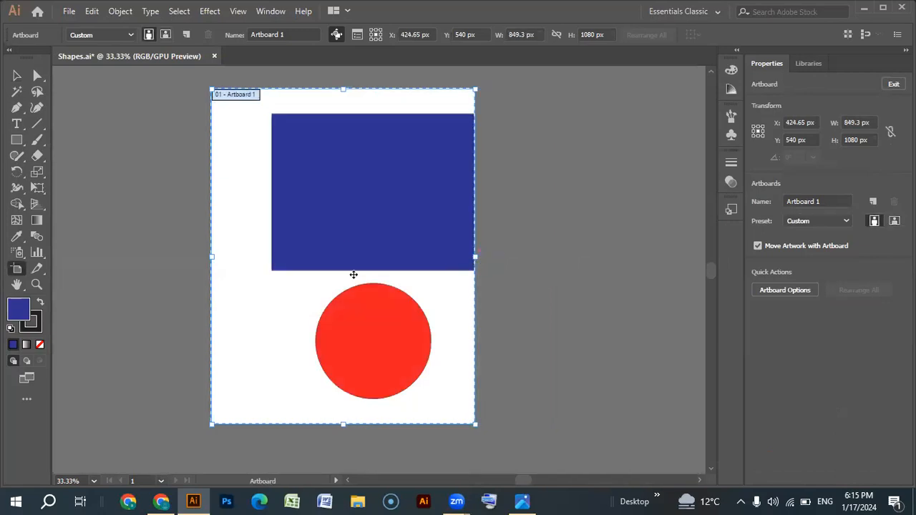
key(ctrl+z)
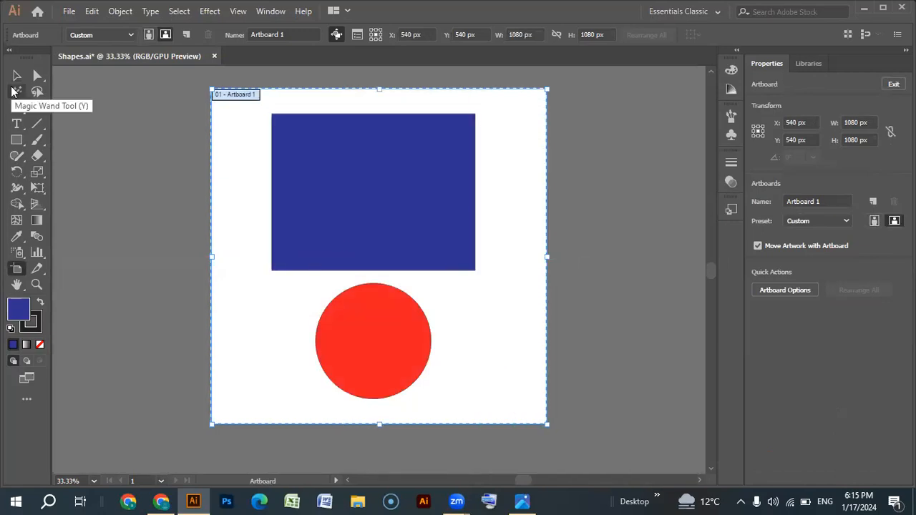
- Delete the blue rectangle and the red circle to leave the artboard empty
click(18, 75)
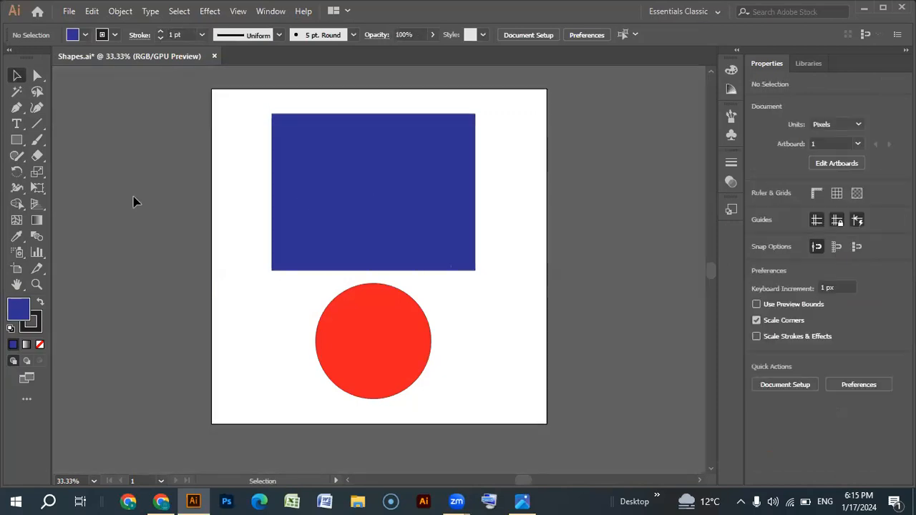
click(360, 250)
key(Delete)
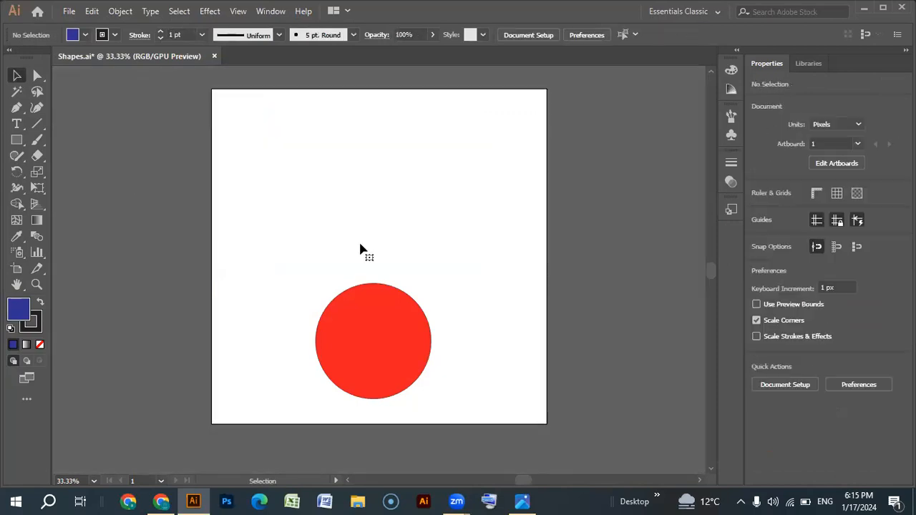
click(342, 337)
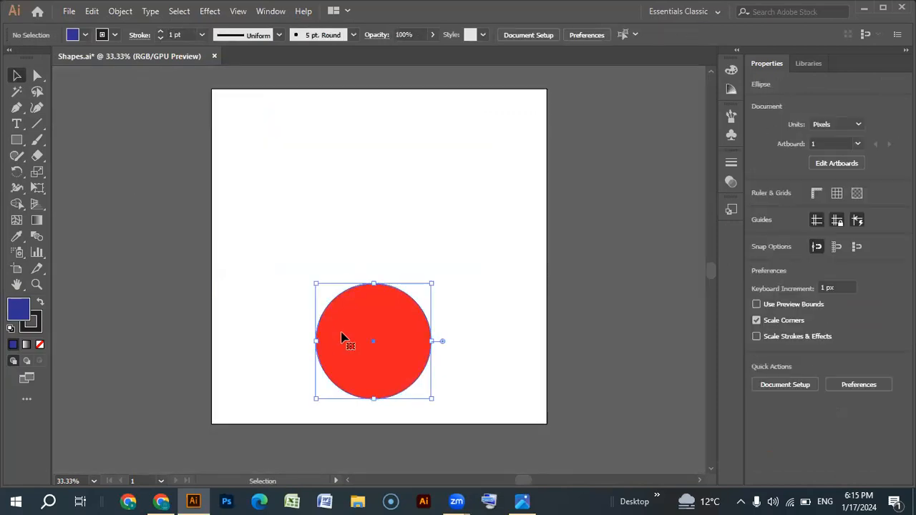
key(Delete)
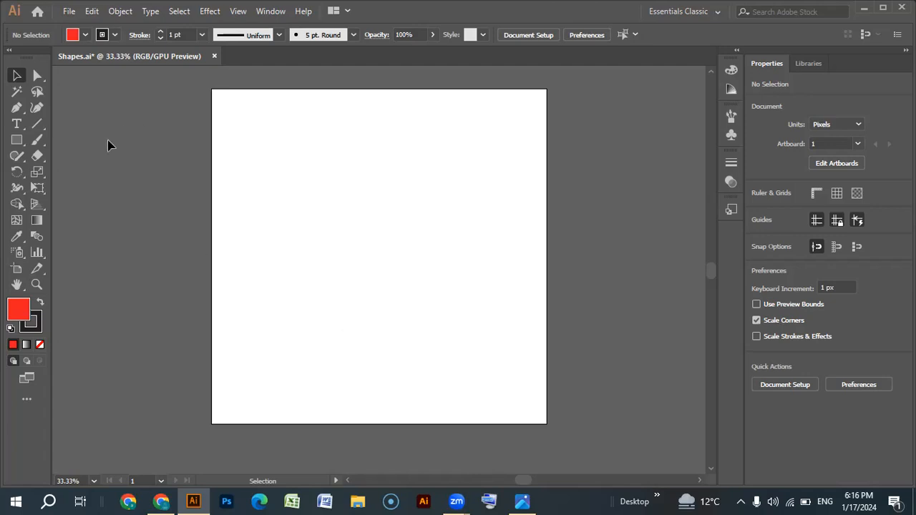
- Create a 1080 x 1080 px red rectangle from exact dimensions, and delete it after moving it around
click(15, 144)
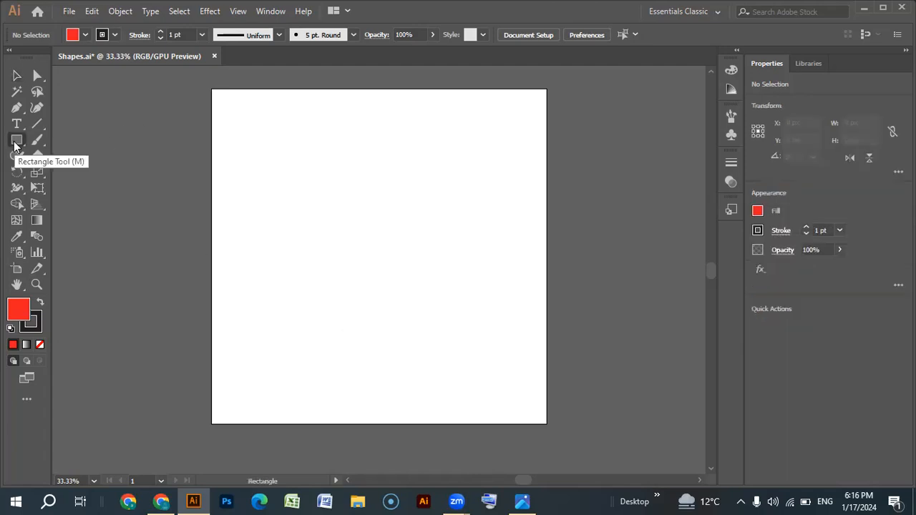
click(16, 143)
click(69, 141)
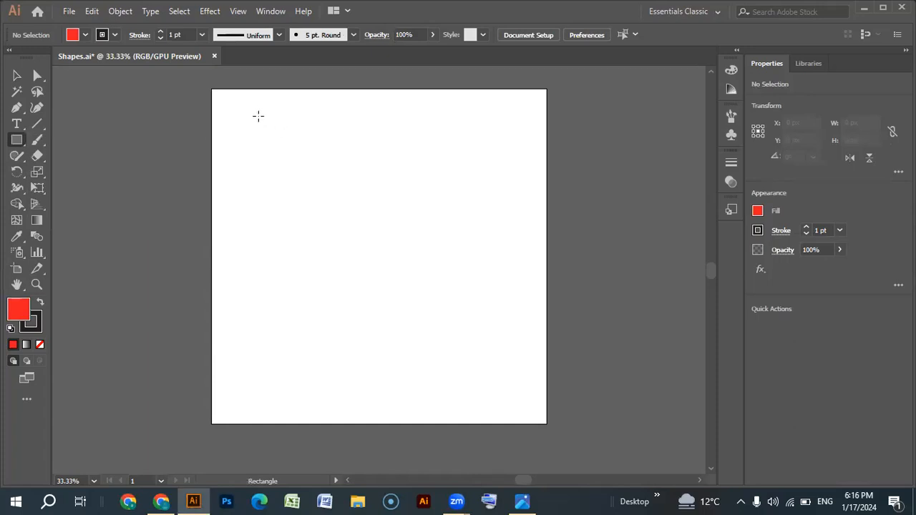
click(233, 113)
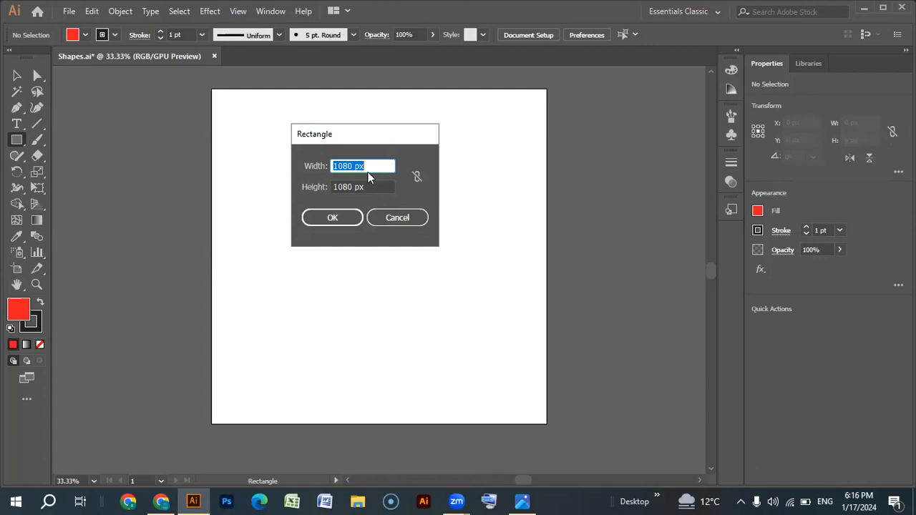
click(335, 218)
click(17, 76)
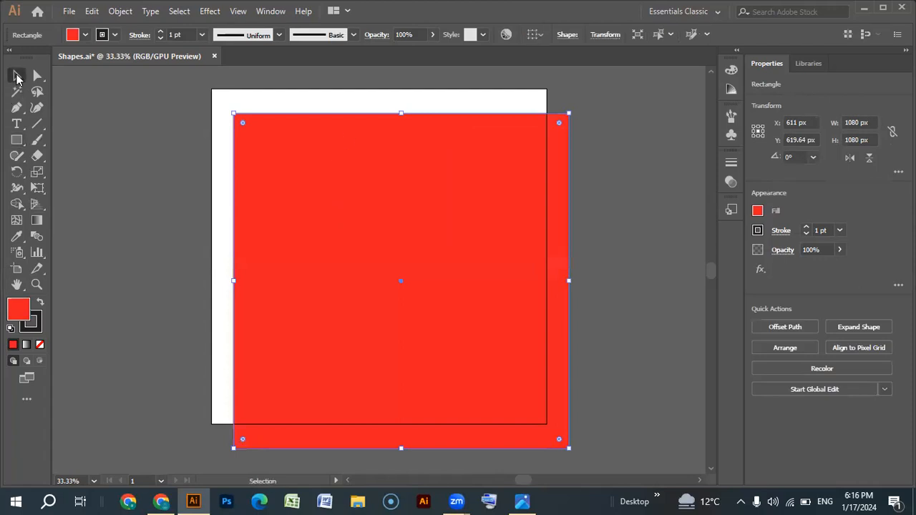
drag(386, 260, 445, 312)
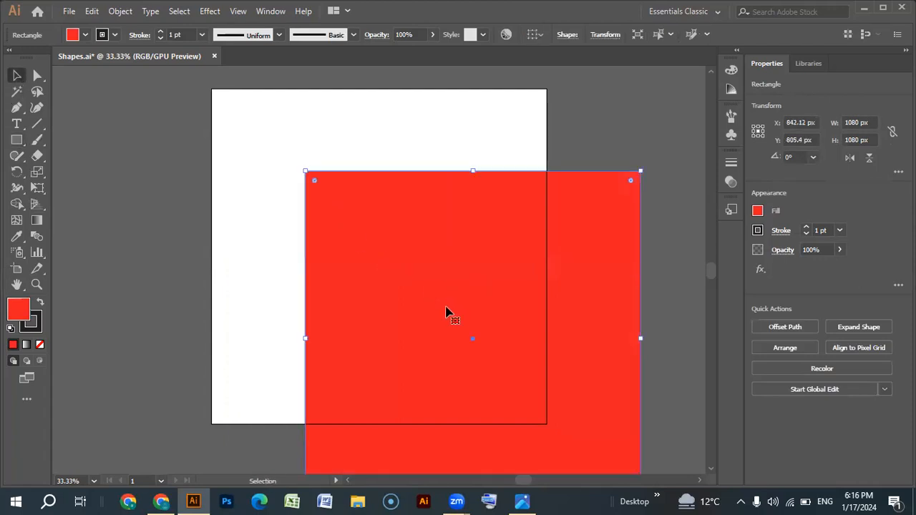
key(Delete)
- Draw a red rectangle about 706 x 436 px in the upper-left part of the artboard
click(16, 140)
drag(226, 102, 445, 236)
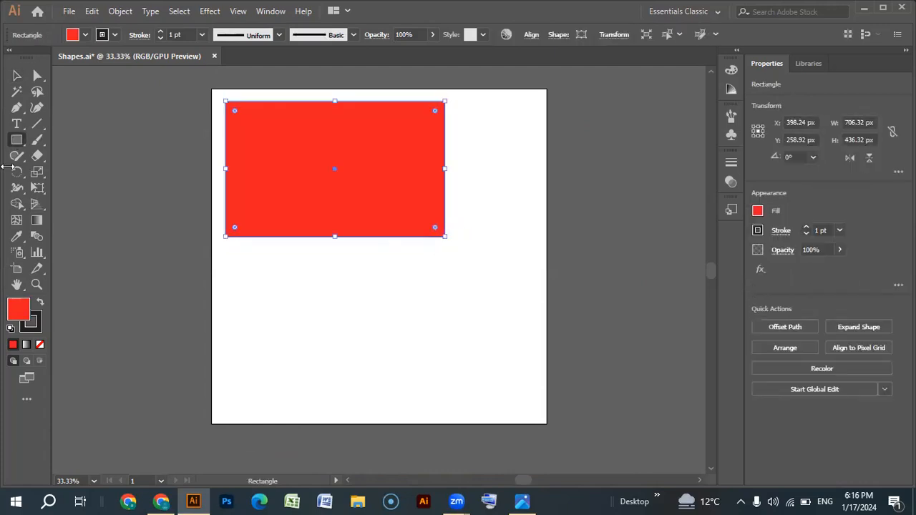
- Draw a red square of about 492 px below the rectangle with the Rectangle tool
click(17, 140)
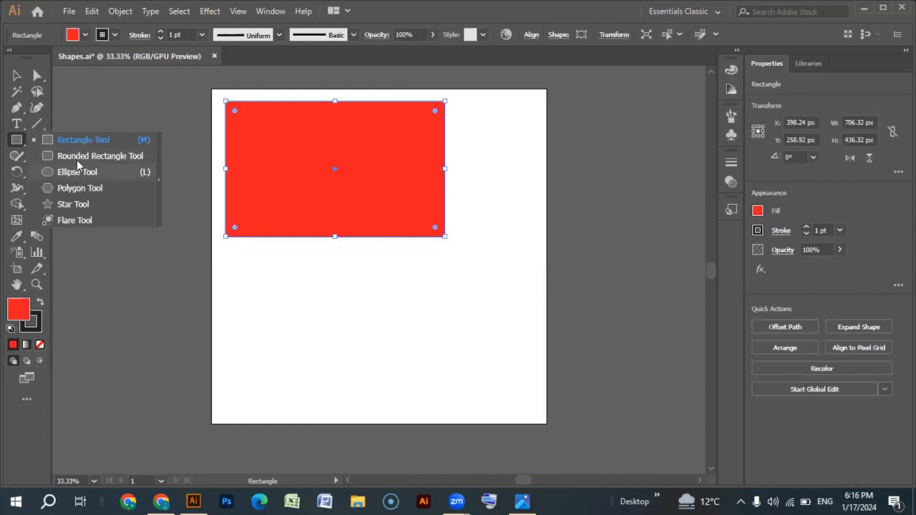
click(107, 140)
drag(273, 252, 427, 404)
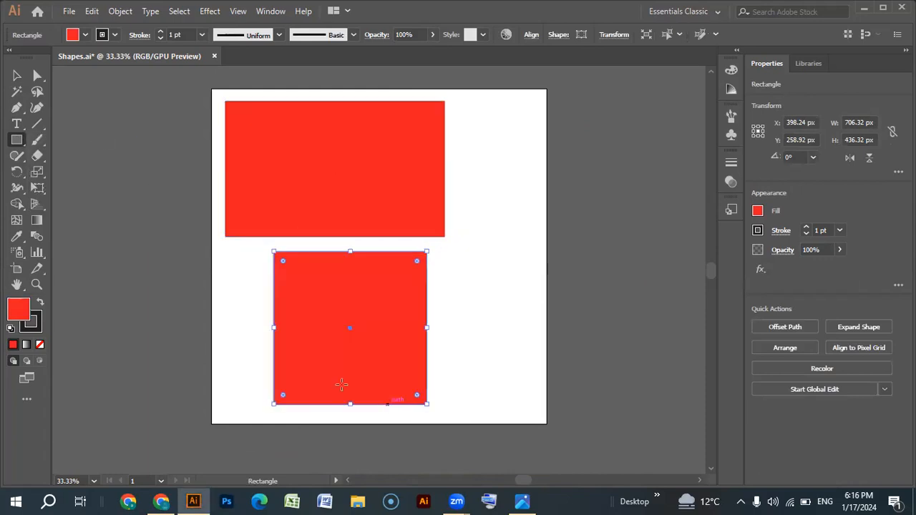
- Draw a seven-sided red polygon about 415 x 426 px overlapping the rectangle and square, adjusting its number of sides while drawing
click(14, 145)
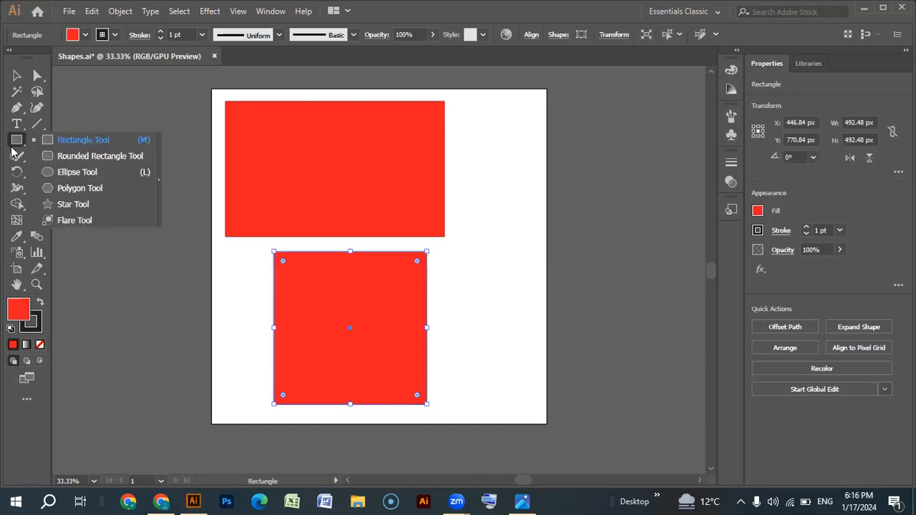
click(89, 189)
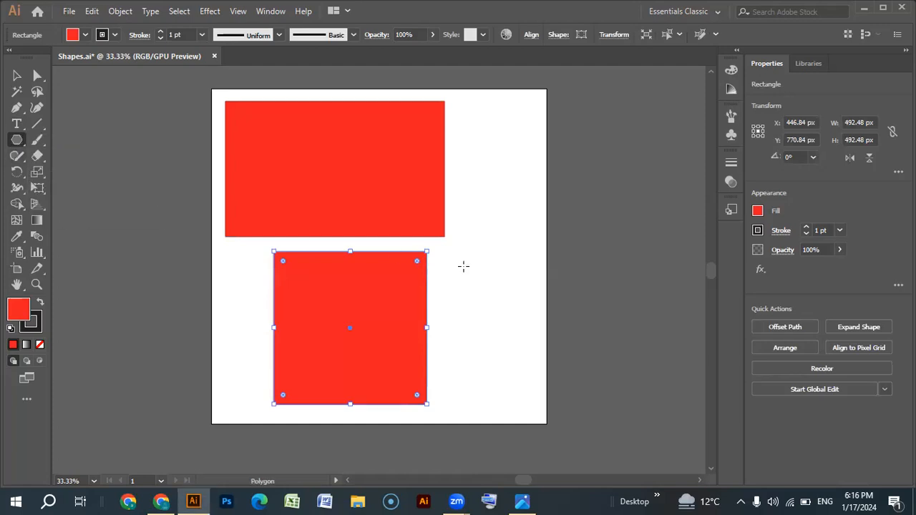
drag(468, 252, 528, 280)
key(Down)
key(Down)
key(Down)
key(Up)
key(Up)
key(Up)
key(Up)
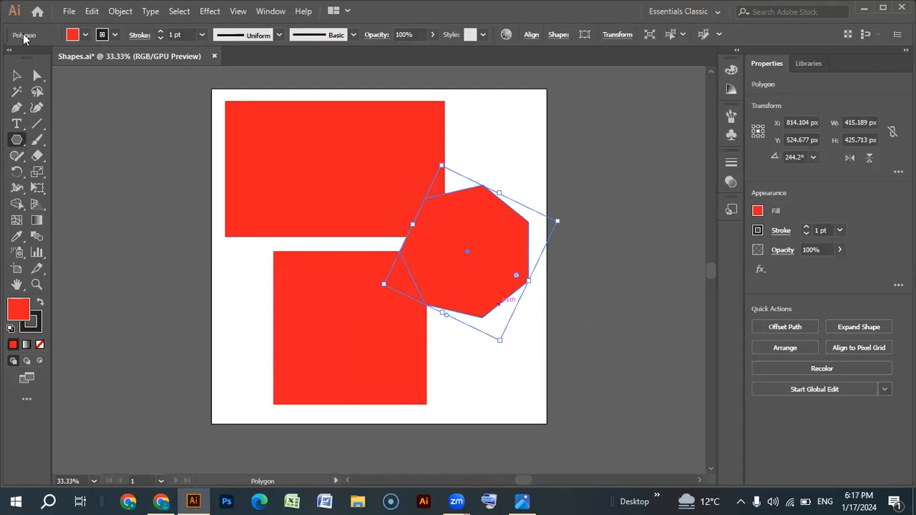
- Delete the polygon and the lower square, keeping only the upper rectangle
click(16, 76)
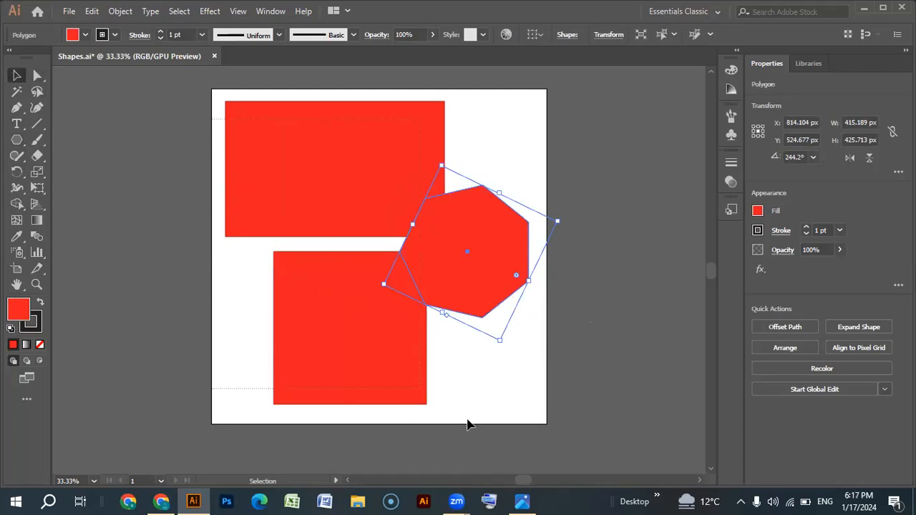
key(ctrl+a)
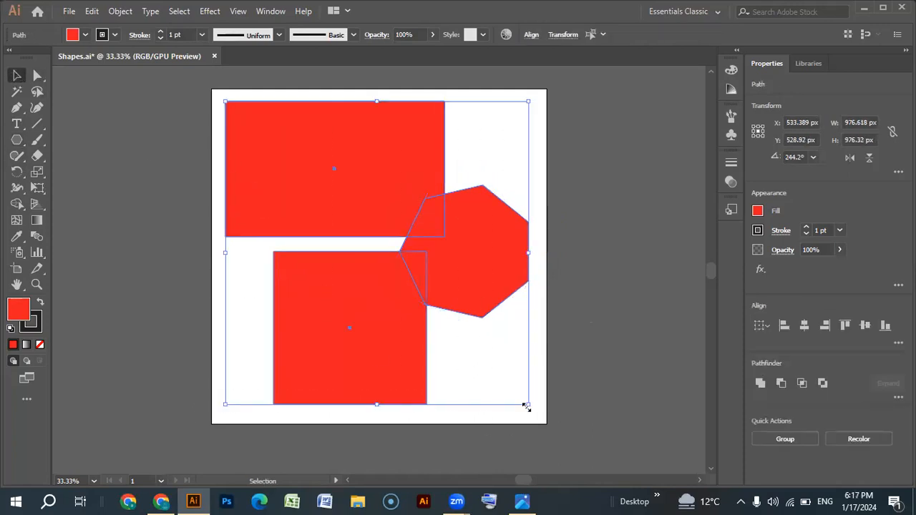
click(603, 323)
click(492, 279)
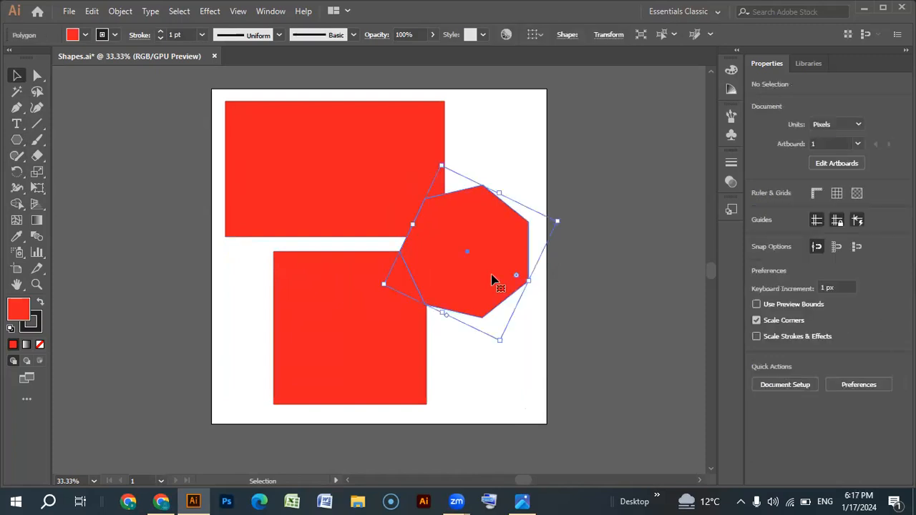
key(Delete)
click(365, 347)
key(Delete)
- Move the rectangle to about X 540, Y 486 px and reset it to the default white fill and black stroke
drag(325, 163, 371, 235)
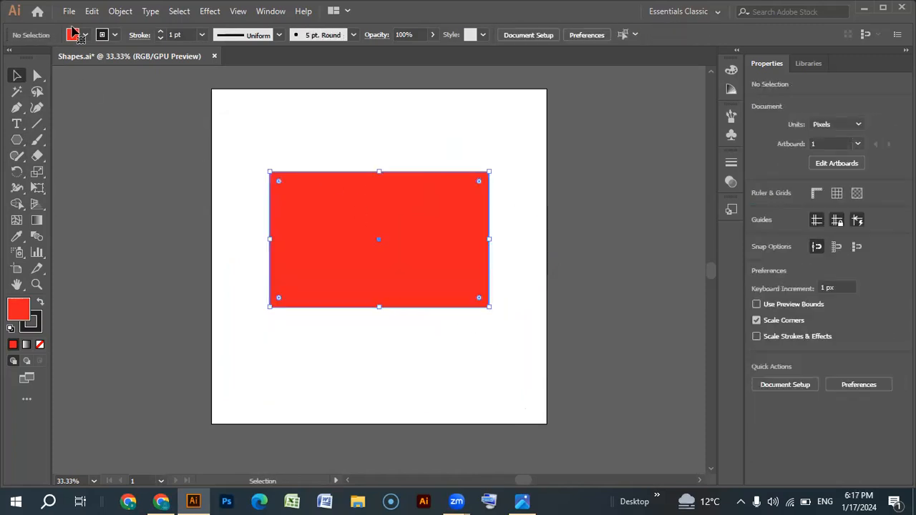
click(11, 329)
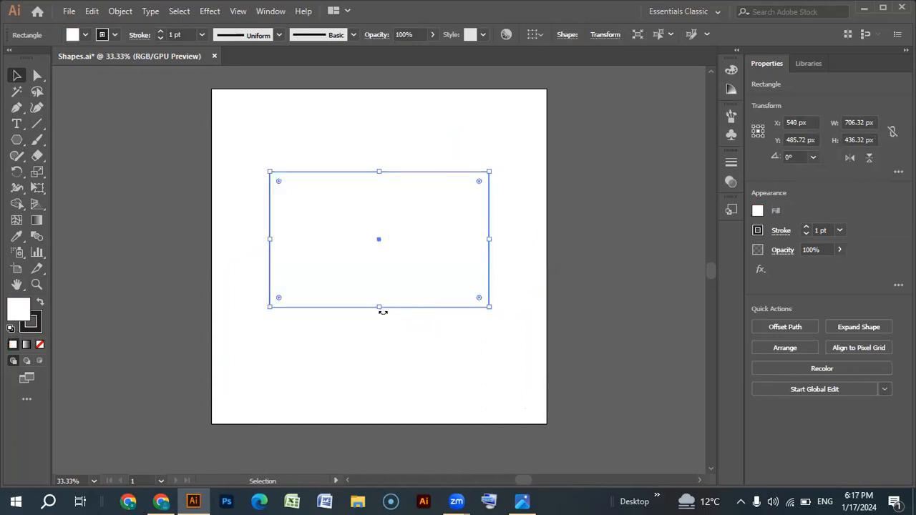
- Stretch the rectangle to about 622 px high and reposition it at about X 517, Y 466 px
drag(379, 311, 385, 349)
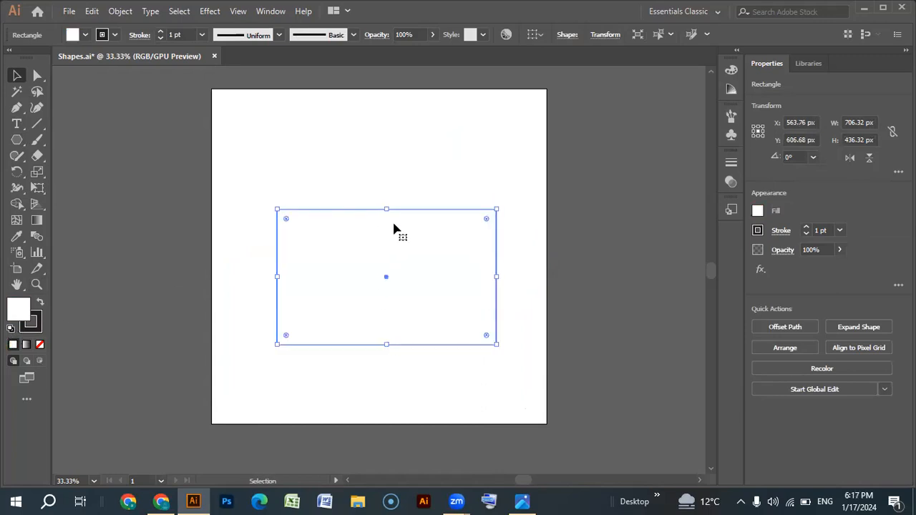
drag(386, 209, 380, 151)
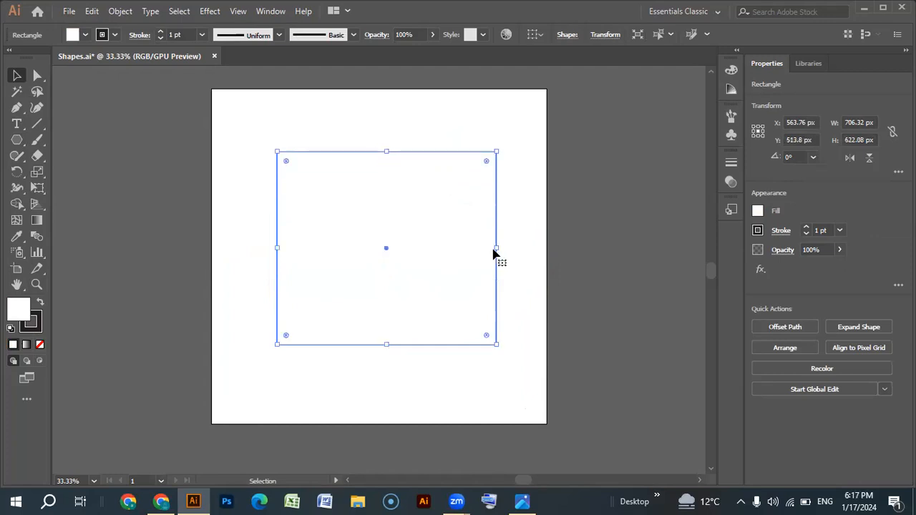
drag(497, 251, 425, 238)
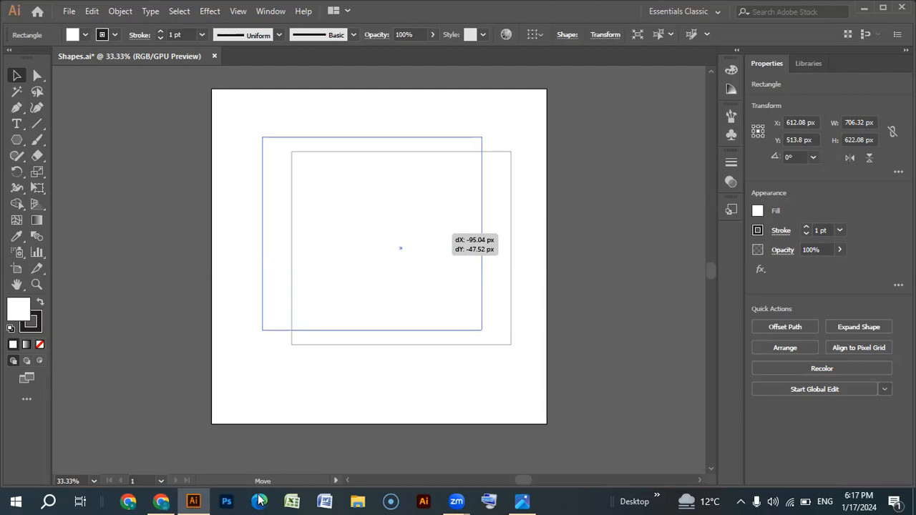
drag(259, 500, 260, 500)
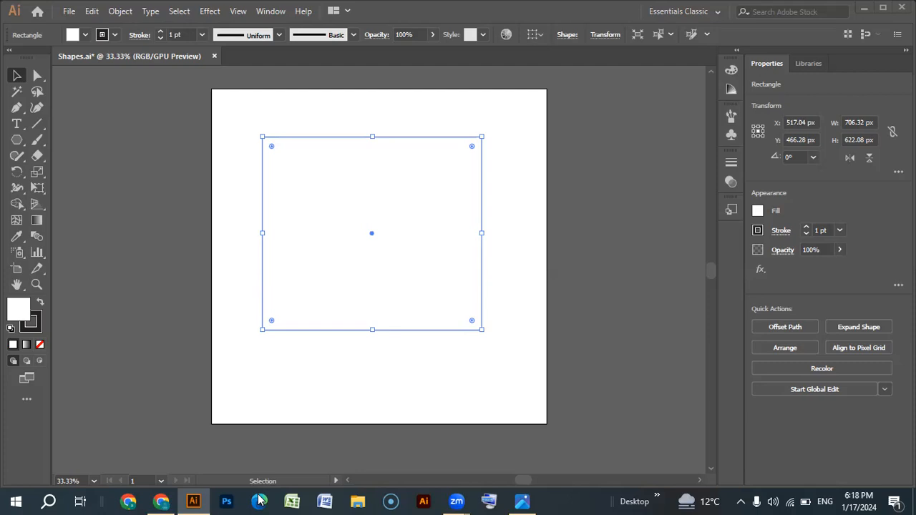
click(70, 12)
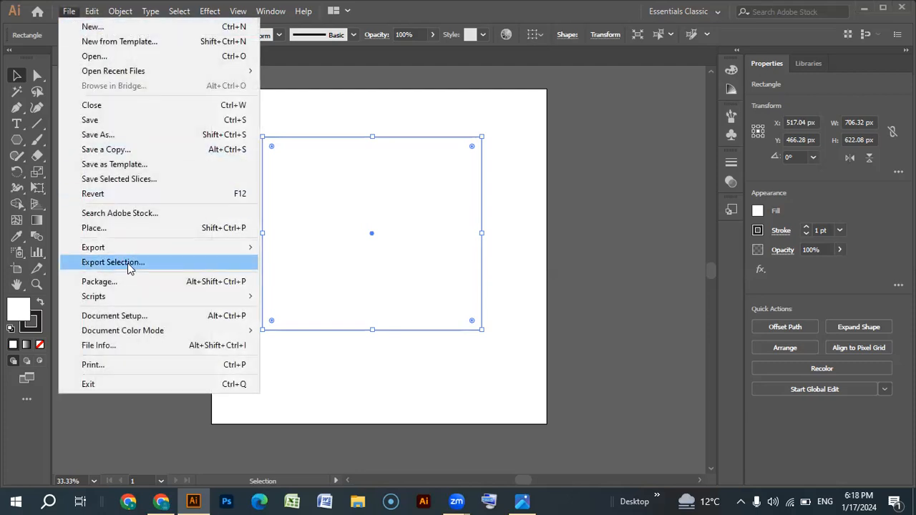
click(600, 222)
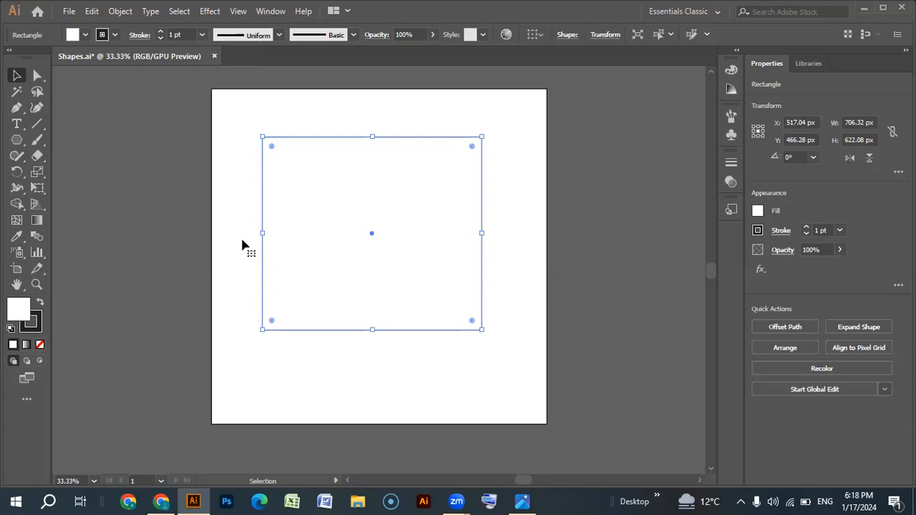
- Select the rectangle and extend its right side to make it about 797 px wide
click(153, 186)
click(362, 229)
drag(484, 233, 512, 232)
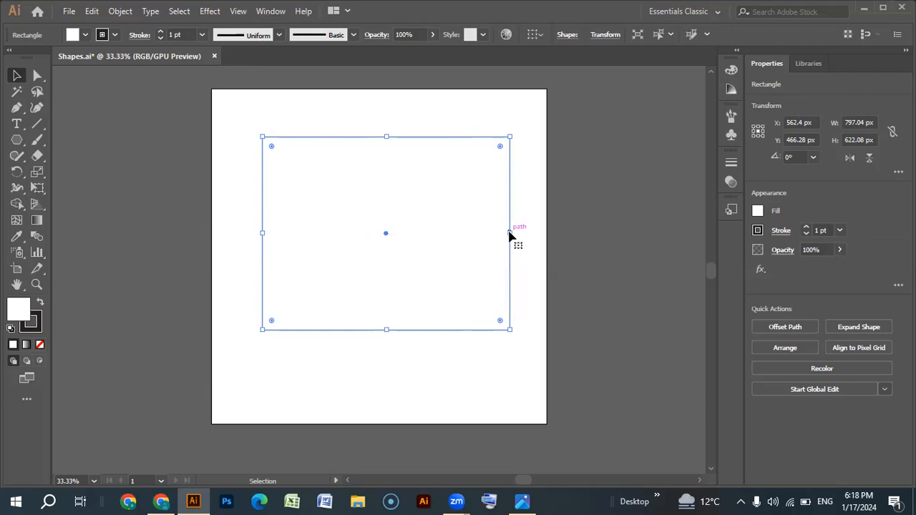
- Try extending both sides of the rectangle to about 935 px wide, undo these three resizes, and clear the selection
drag(510, 235, 516, 240)
drag(262, 233, 241, 235)
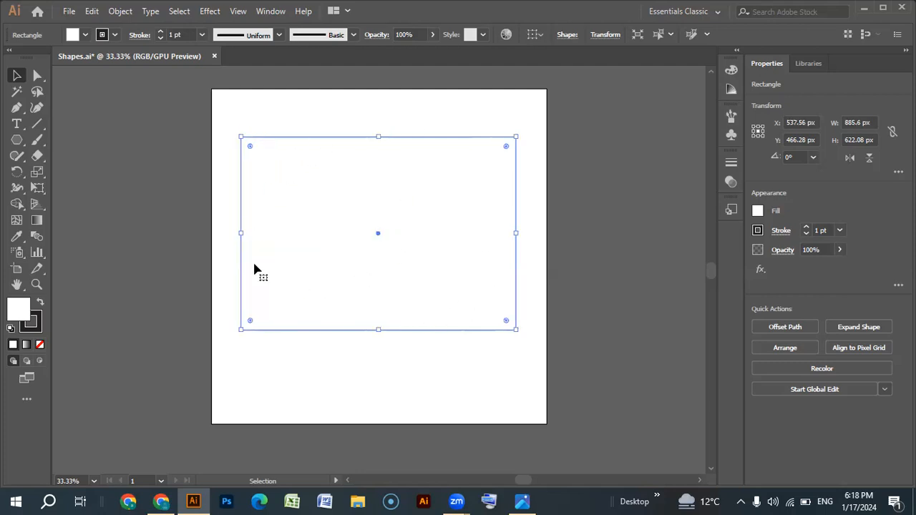
drag(240, 233, 226, 231)
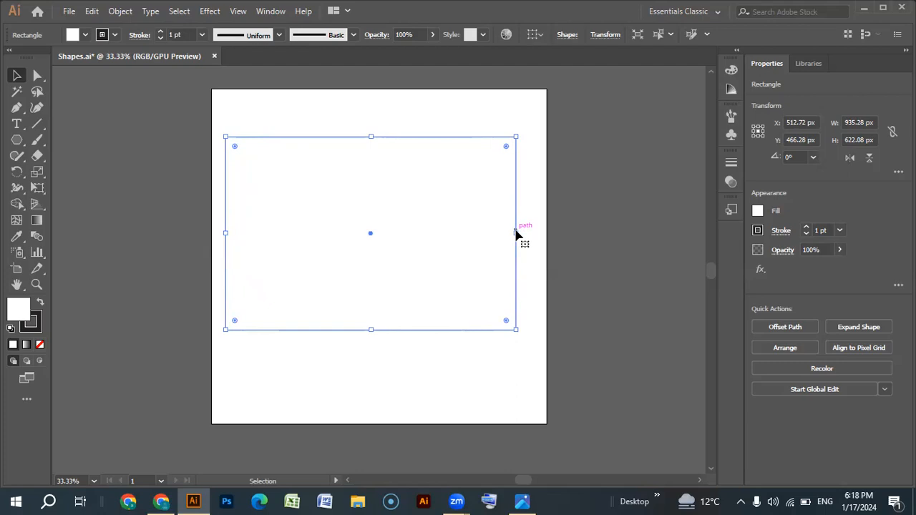
key(ctrl+z)
key(ctrl+z)
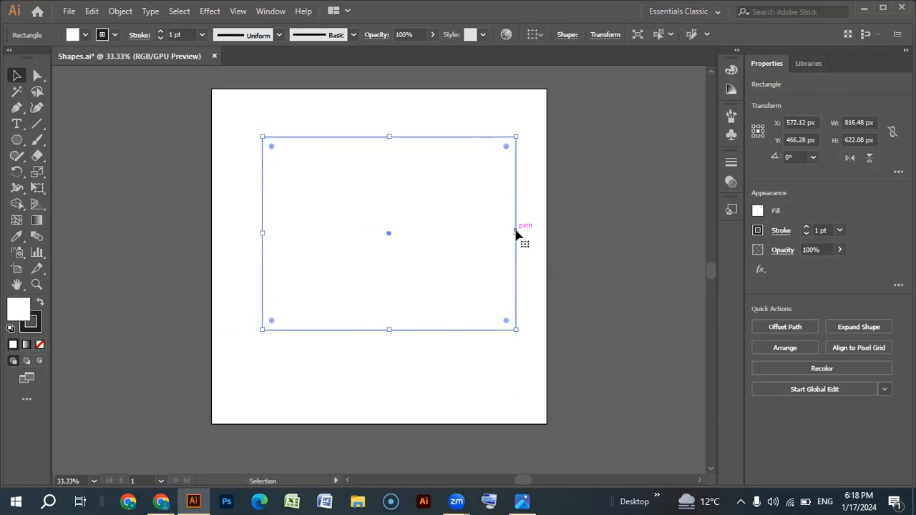
key(ctrl+z)
click(521, 230)
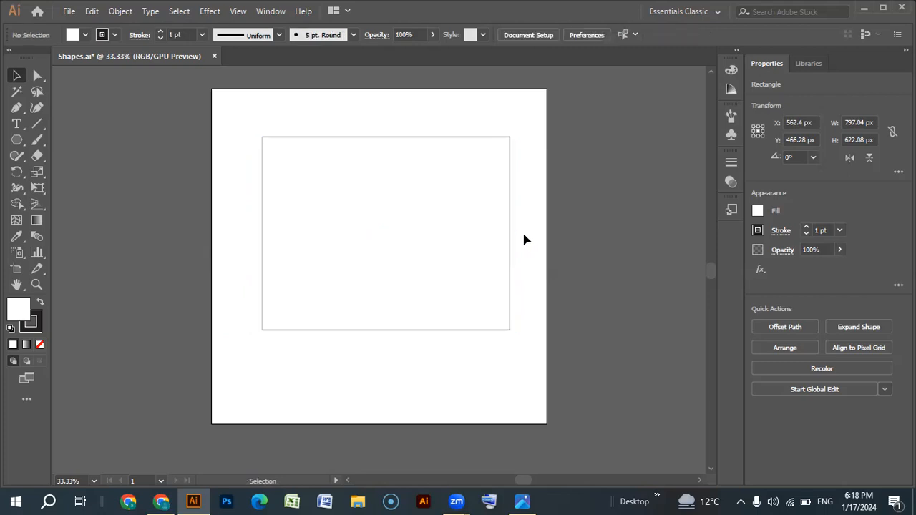
- Move the rectangle to X 540, Y 449 px and narrow it symmetrically about its center to about 604 px
click(432, 221)
drag(420, 231, 412, 227)
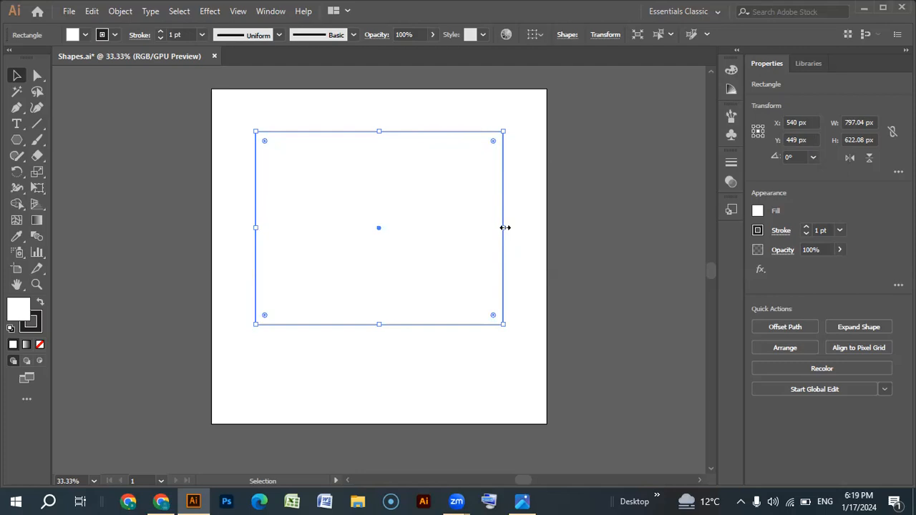
drag(506, 229, 473, 261)
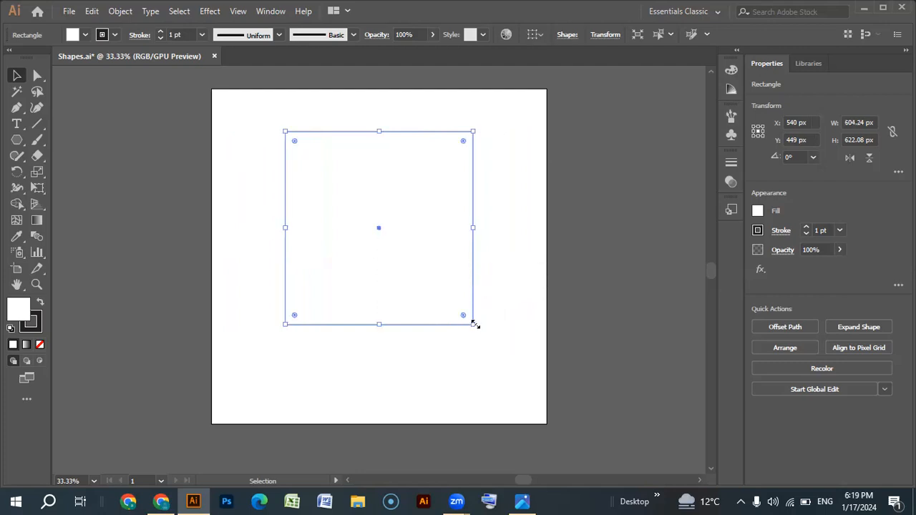
- Resize the rectangle about its center to about 565 x 704 px, and extend only its right side to about 658 px wide
mouse_move(473, 325)
mouse_down()
mouse_move(429, 276)
mouse_move(491, 364)
mouse_move(406, 248)
mouse_move(497, 380)
mouse_move(467, 336)
mouse_up()
mouse_move(379, 118)
mouse_down()
mouse_move(378, 204)
mouse_move(383, 118)
mouse_up()
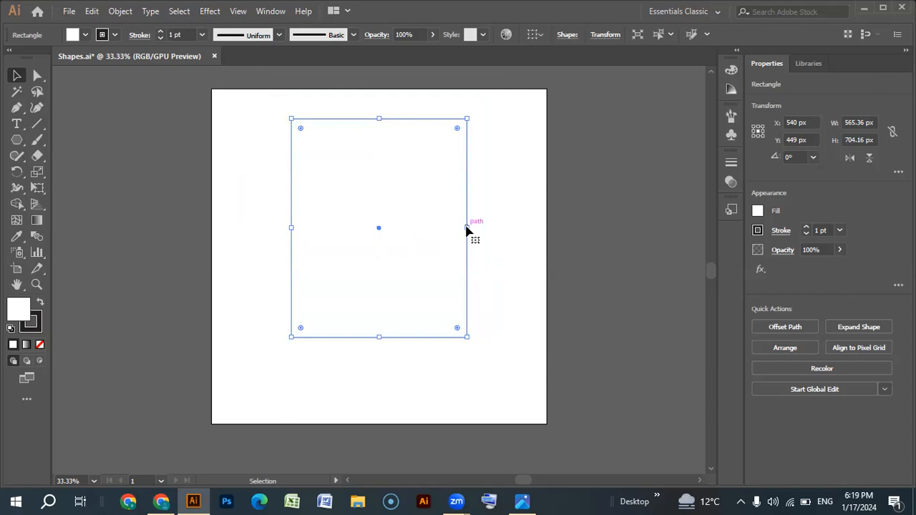
drag(468, 229, 497, 232)
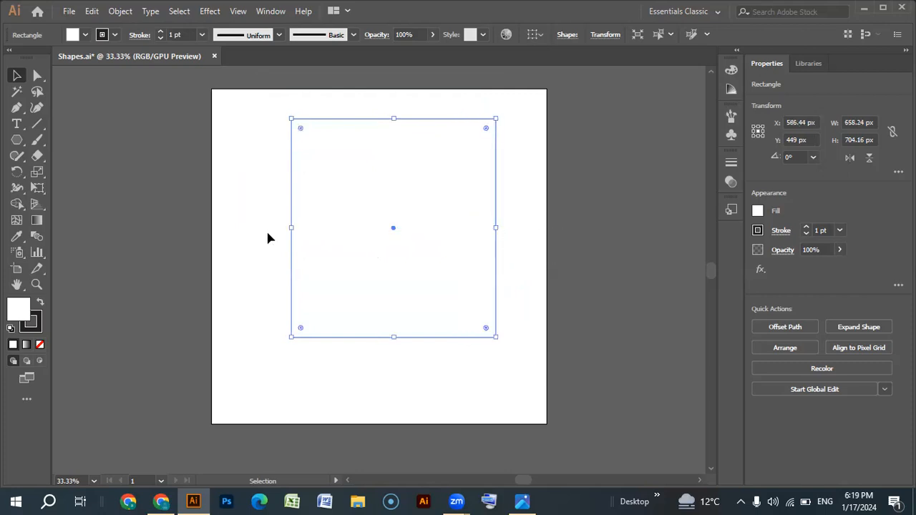
- Extend only the rectangle's left side to about 765 px wide, then try shrinking it about its center and undo the shrink
drag(292, 228, 259, 228)
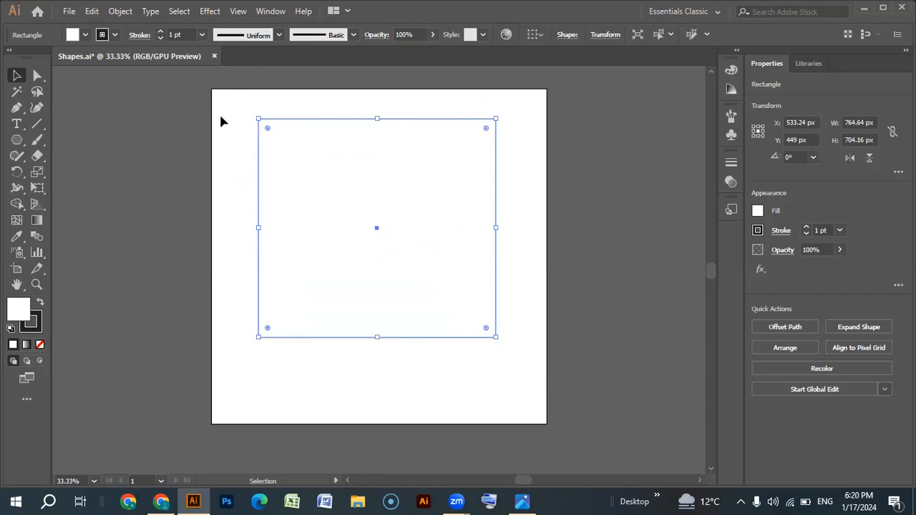
drag(231, 91, 521, 388)
drag(496, 119, 523, 179)
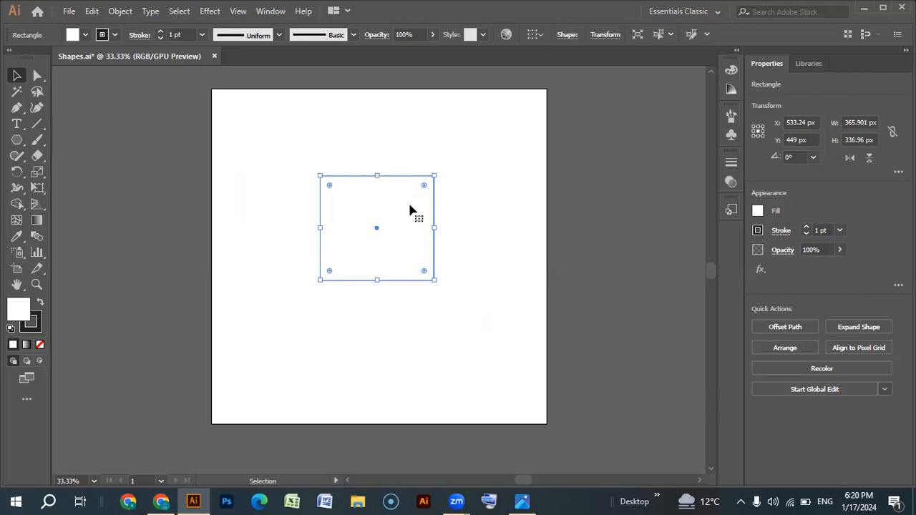
key(ctrl+d)
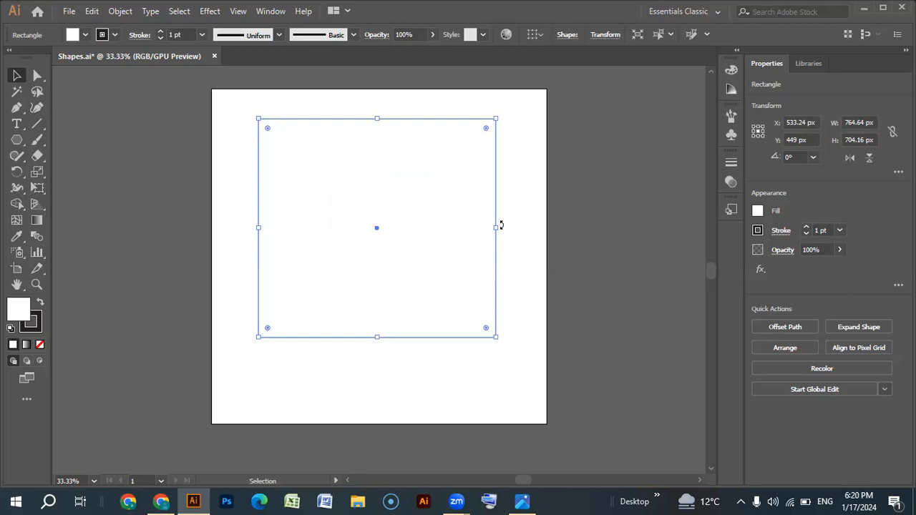
- Resize the rectangle about its center to about 972 x 635 px, then scale it proportionally from its corners to about 350 x 229 px
drag(496, 226, 528, 231)
mouse_move(377, 119)
mouse_down()
mouse_move(380, 158)
mouse_move(377, 130)
mouse_up()
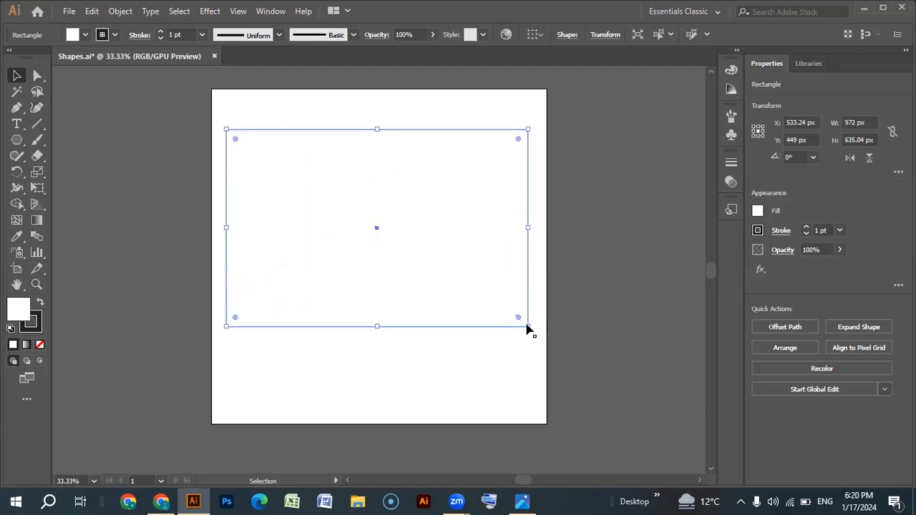
drag(530, 327, 486, 387)
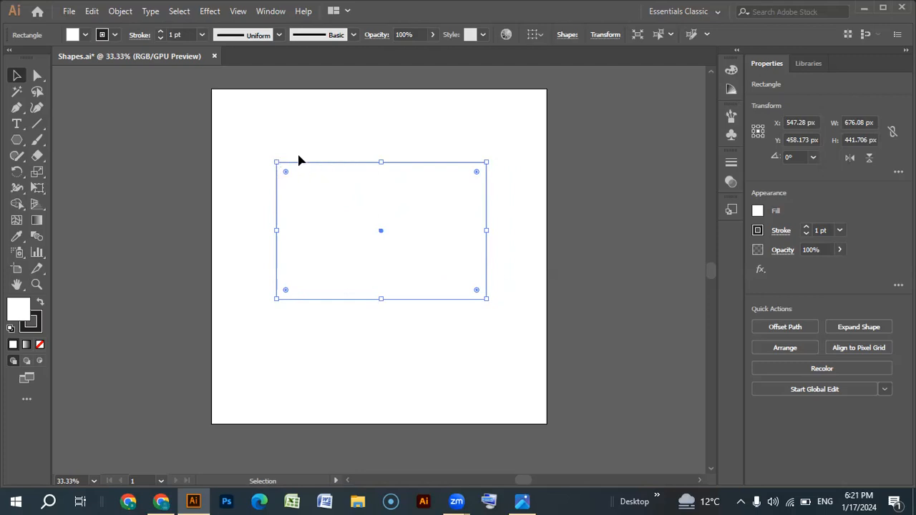
drag(486, 162, 385, 229)
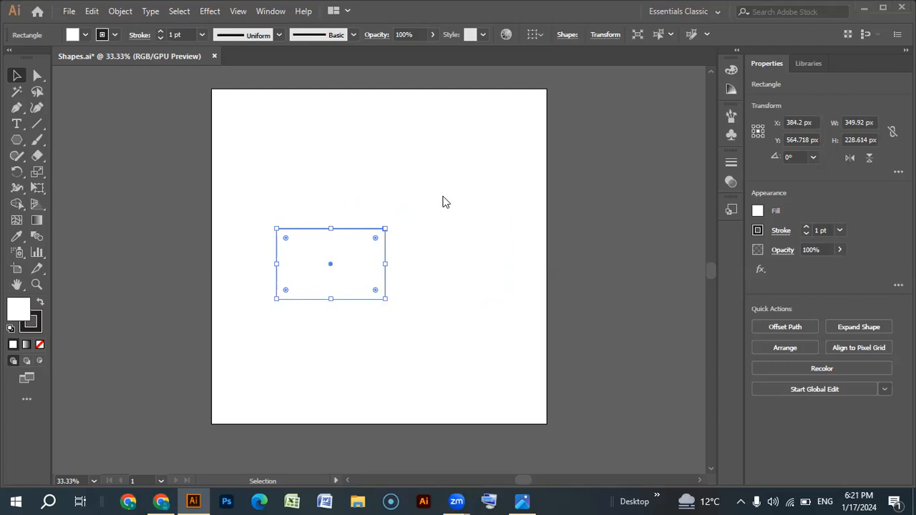
- Deselect and reselect the rectangle, move it into the artboard's upper-left corner, and reposition it at about X 467, Y 391 px
click(171, 426)
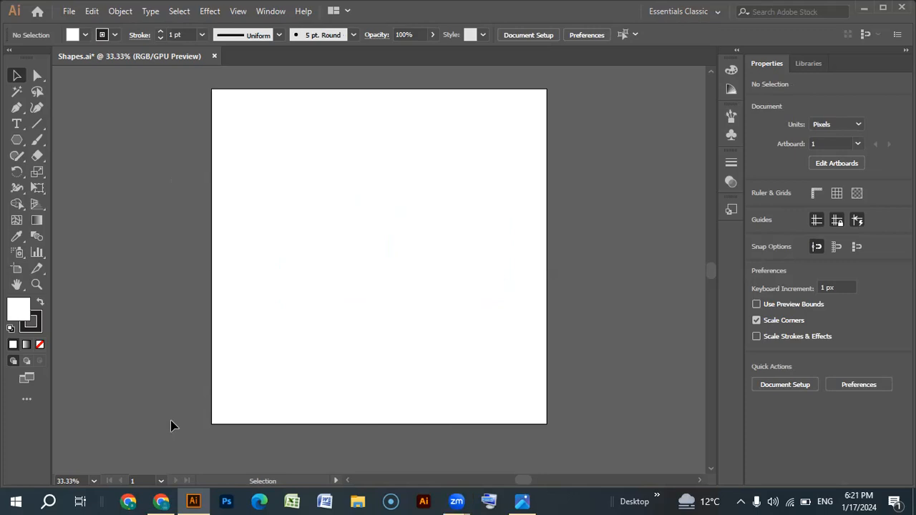
key(ctrl+a)
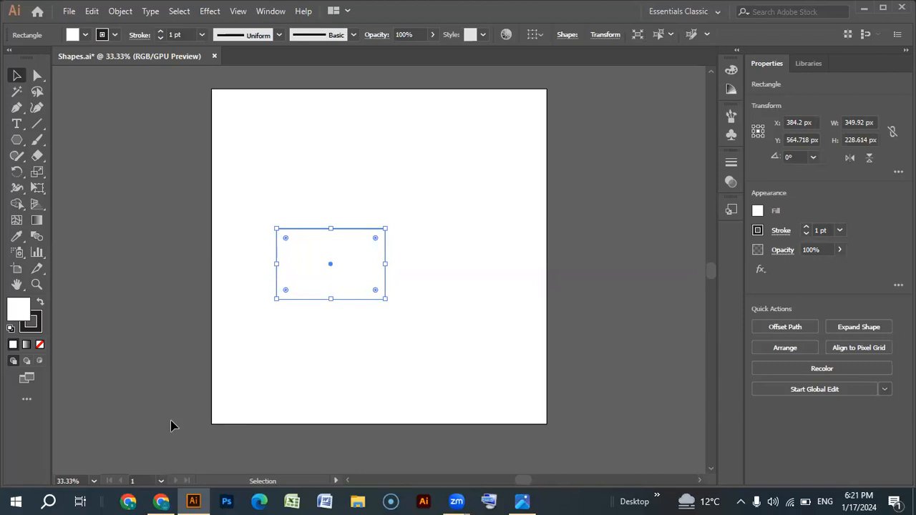
click(219, 197)
drag(331, 264, 267, 127)
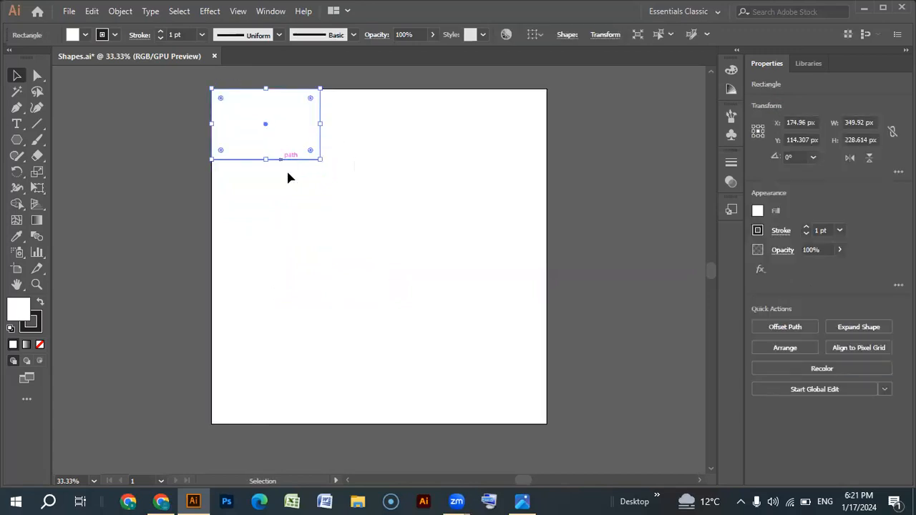
drag(255, 134, 348, 215)
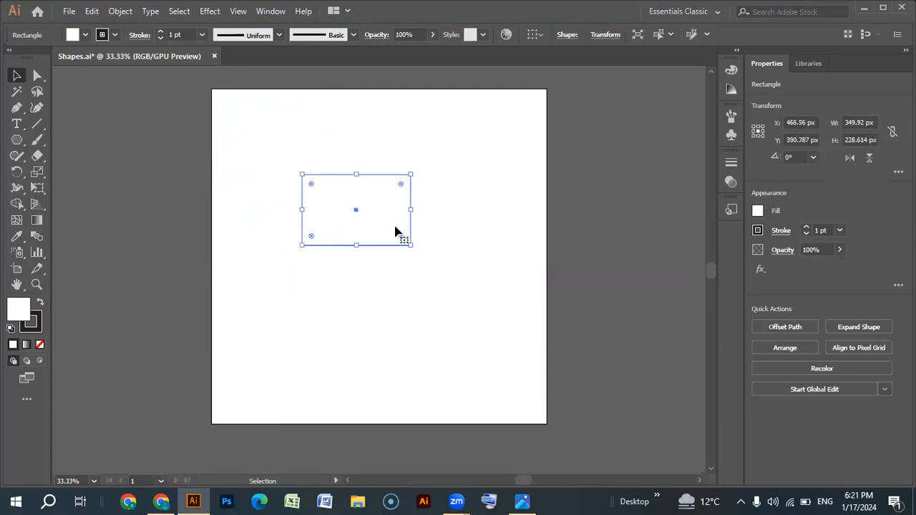
- Narrow the rectangle from its right side to about 201 px, then resize it about its center to about 647 x 203 px
drag(411, 209, 307, 251)
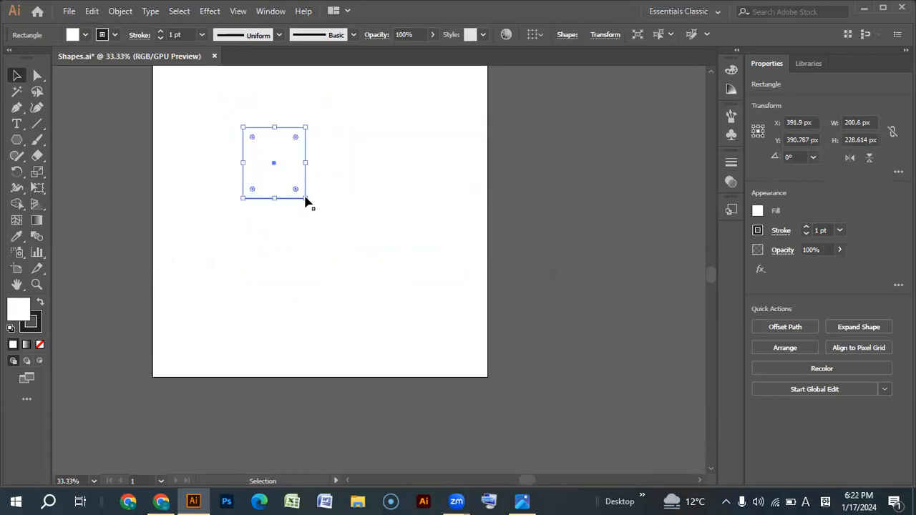
drag(305, 164, 386, 191)
mouse_move(387, 126)
mouse_down()
mouse_move(332, 164)
mouse_move(379, 131)
mouse_up()
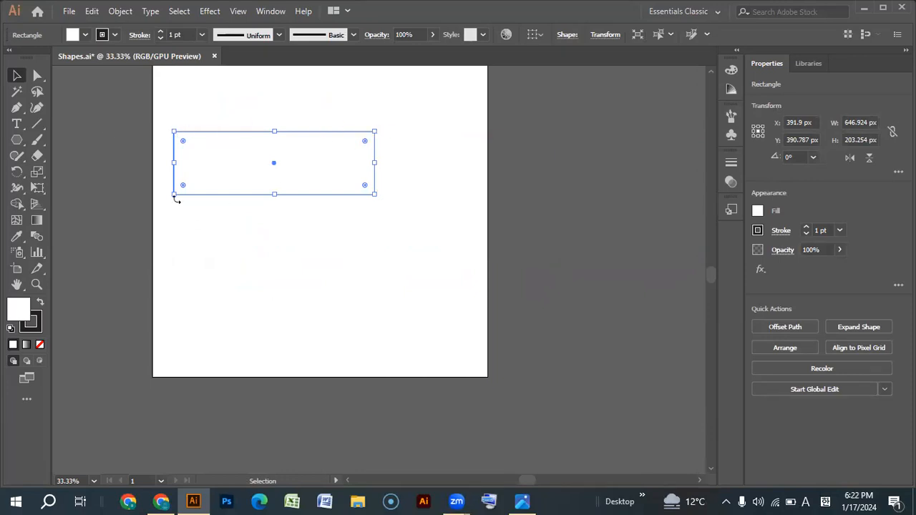
- Resize the rectangle from its bottom edge and lower-left corner to about 567 x 487 px and move it to about X 529, Y 470 px
drag(274, 194, 289, 307)
drag(174, 304, 198, 282)
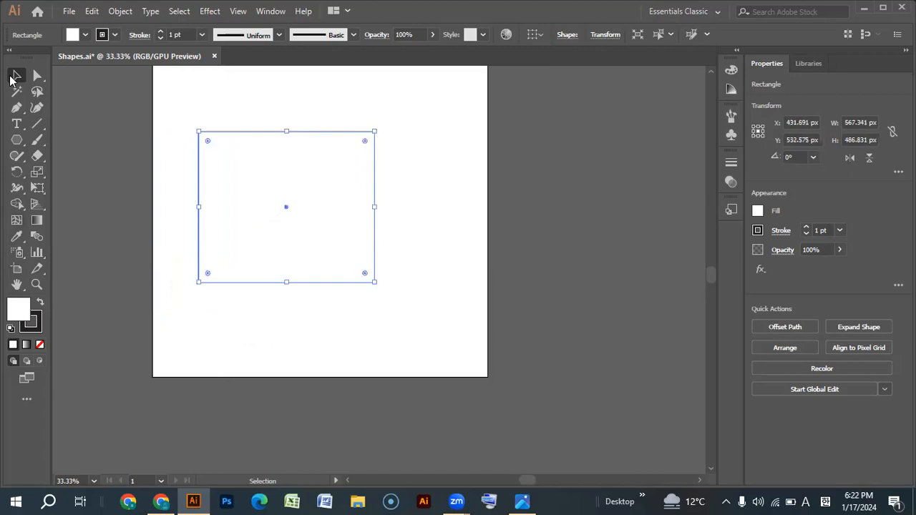
drag(289, 214, 329, 213)
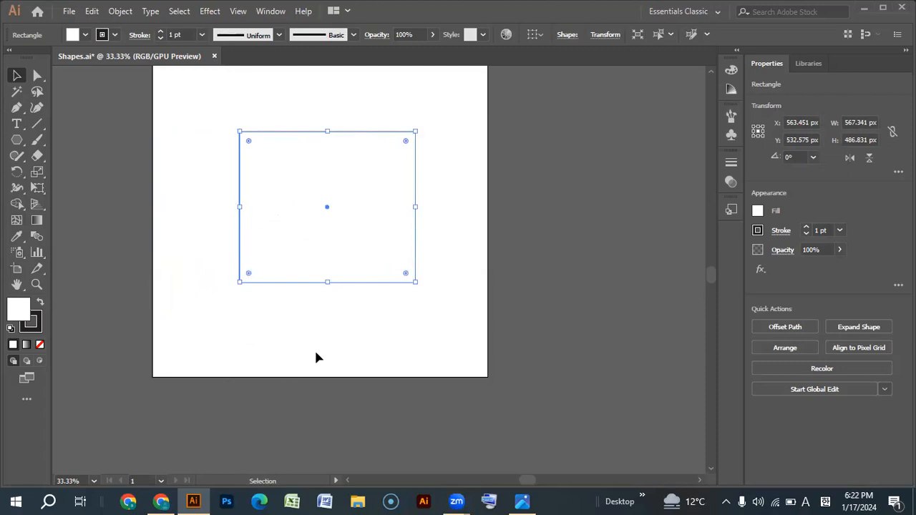
scroll(316, 356, up, 2)
mouse_move(327, 302)
mouse_down()
mouse_move(304, 276)
mouse_move(317, 288)
mouse_up()
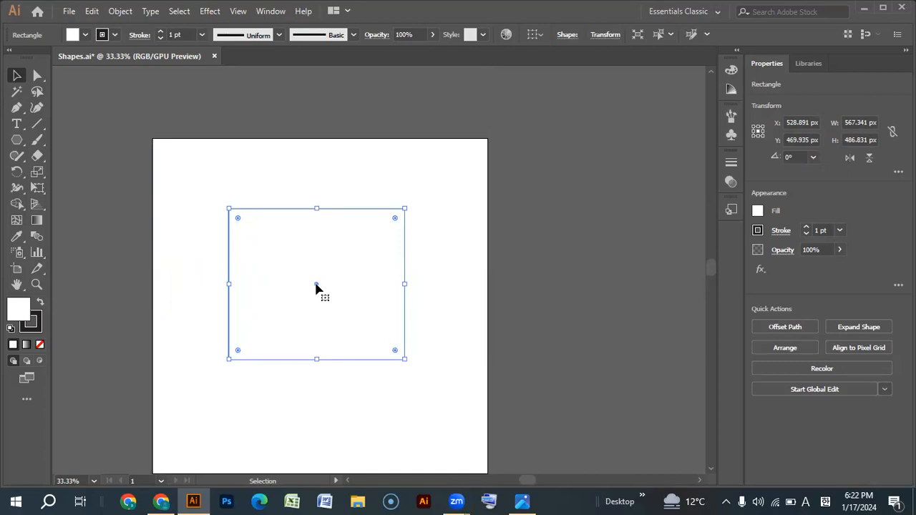
- Switch the keyboard input language to English and clear the rectangle selection
click(824, 501)
click(787, 337)
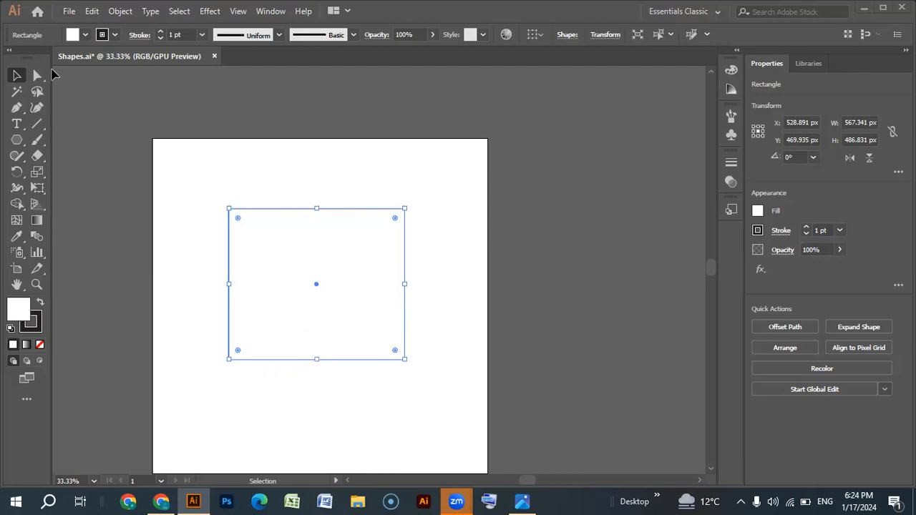
scroll(114, 218, down, 2)
click(172, 286)
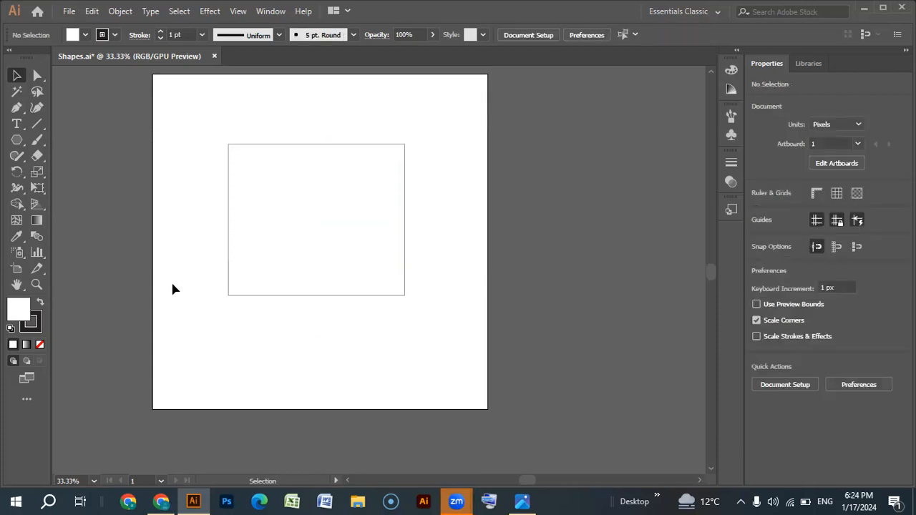
- Open Crockery Box.ai from the recently used files
scroll(172, 288, up, 2)
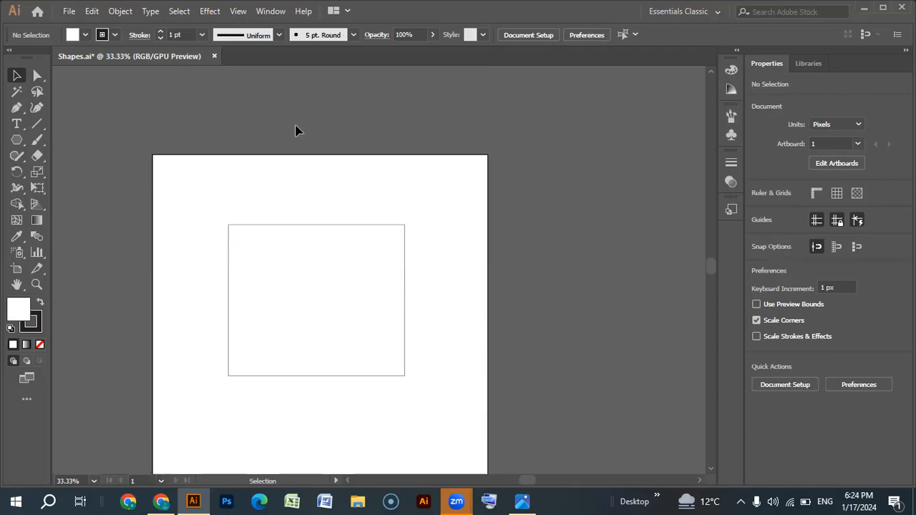
scroll(368, 342, down, 2)
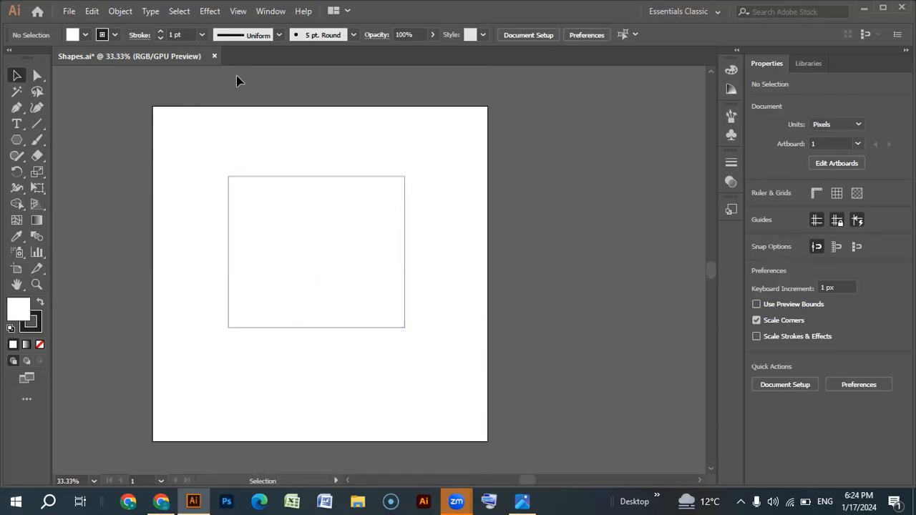
click(70, 11)
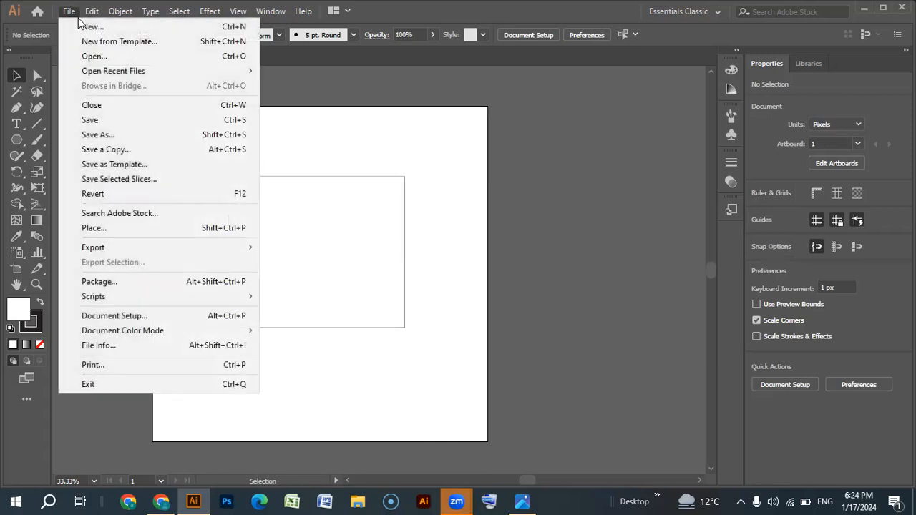
mouse_move(113, 71)
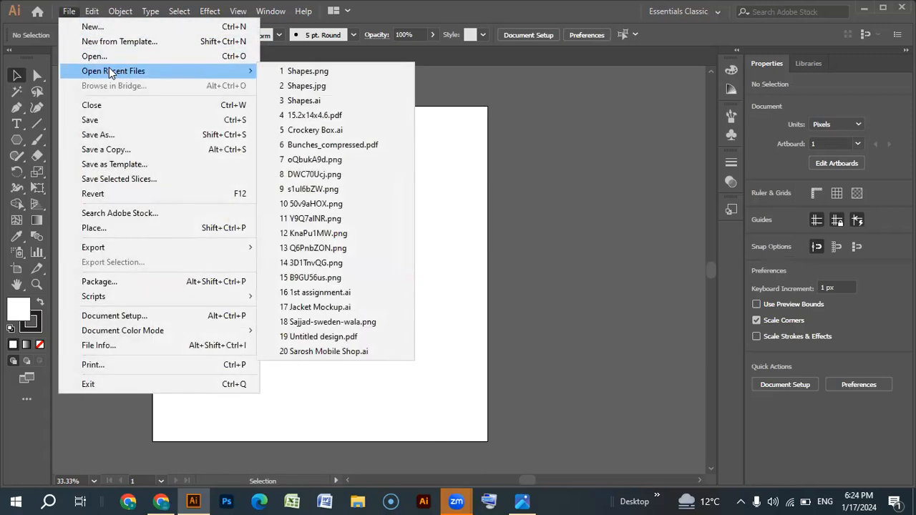
click(335, 131)
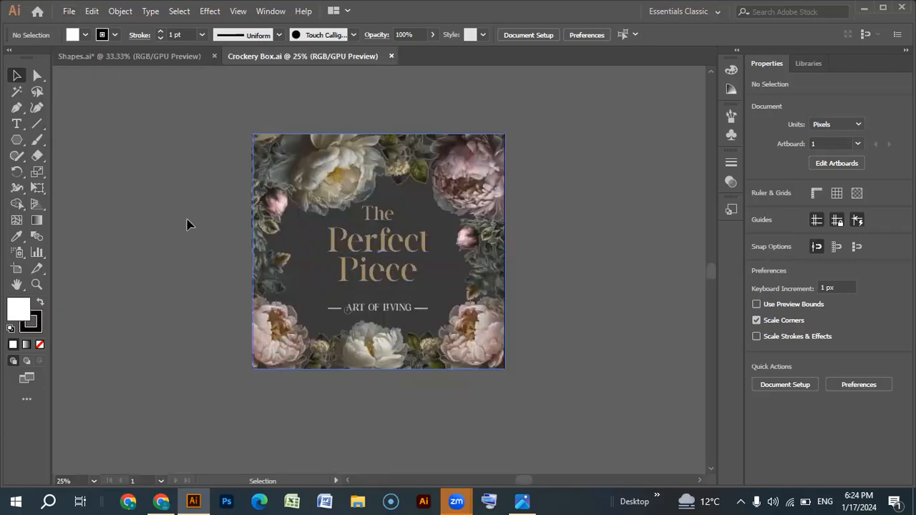
- Release the clipping mask on the upper floral group of the Crockery Box design
click(347, 191)
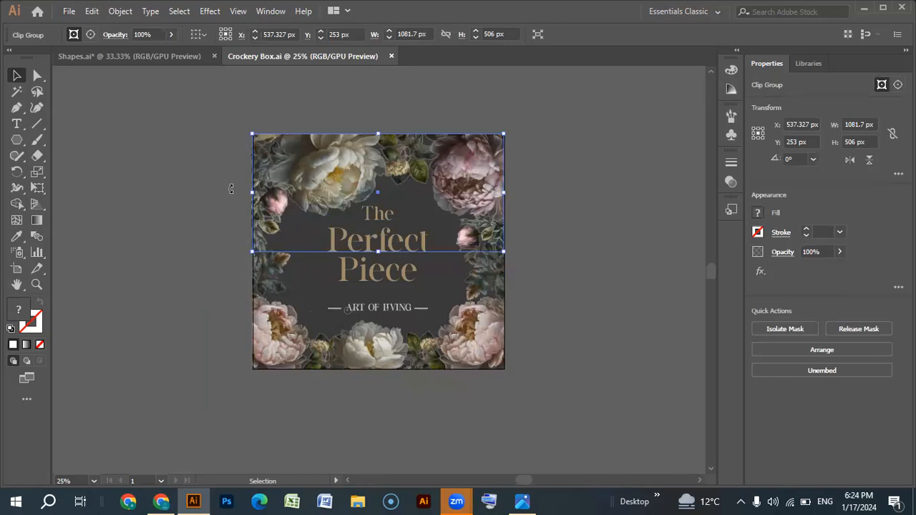
key(ctrl+a)
right_click(380, 221)
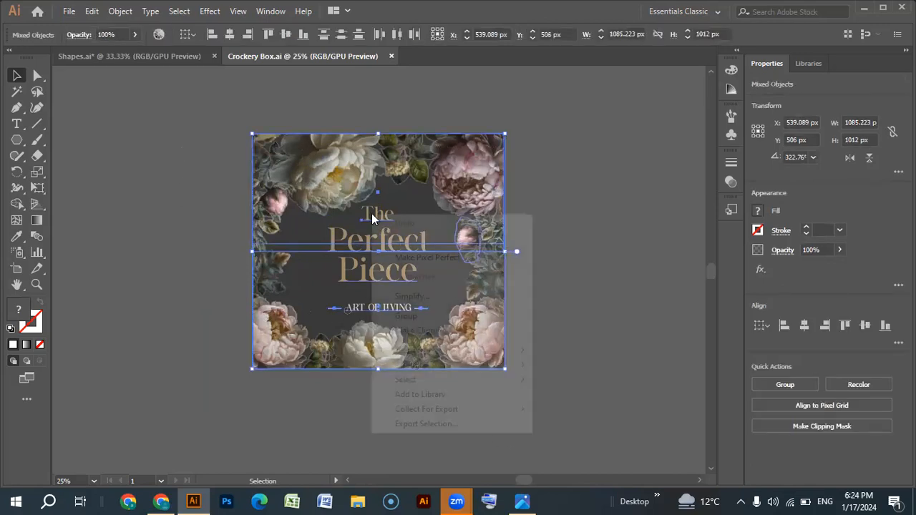
right_click(495, 174)
click(558, 286)
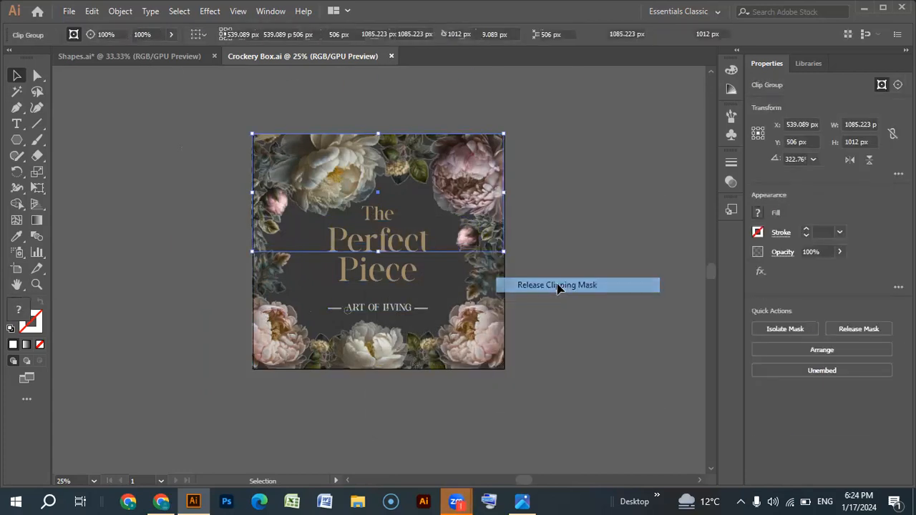
- Release the clipping mask on the lower floral group and clear the selection
click(472, 355)
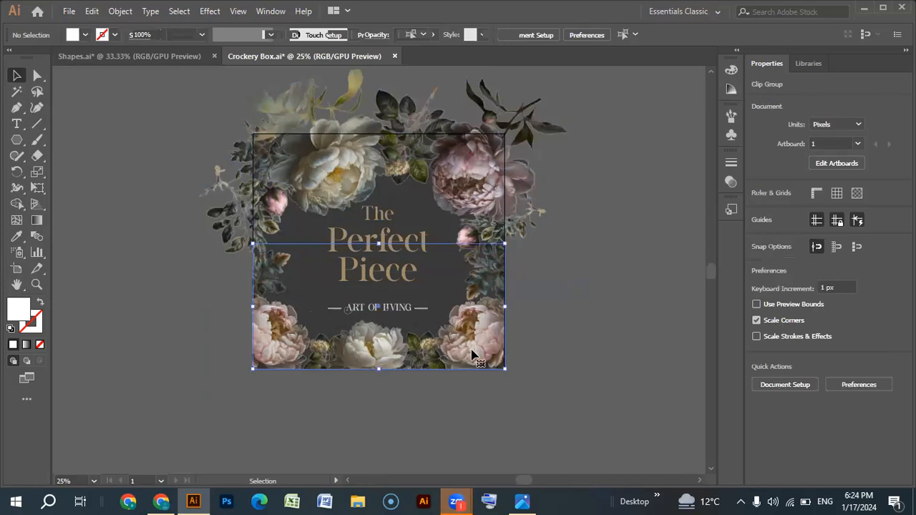
right_click(471, 349)
click(546, 227)
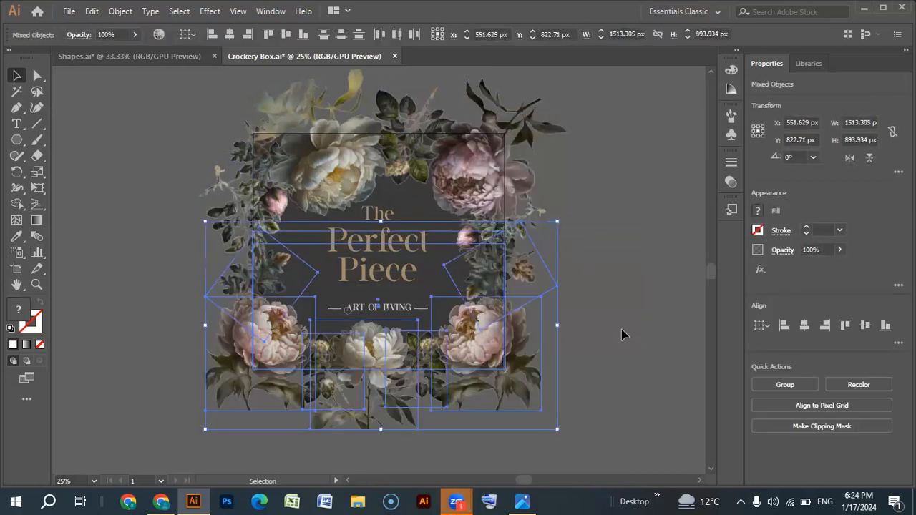
click(432, 433)
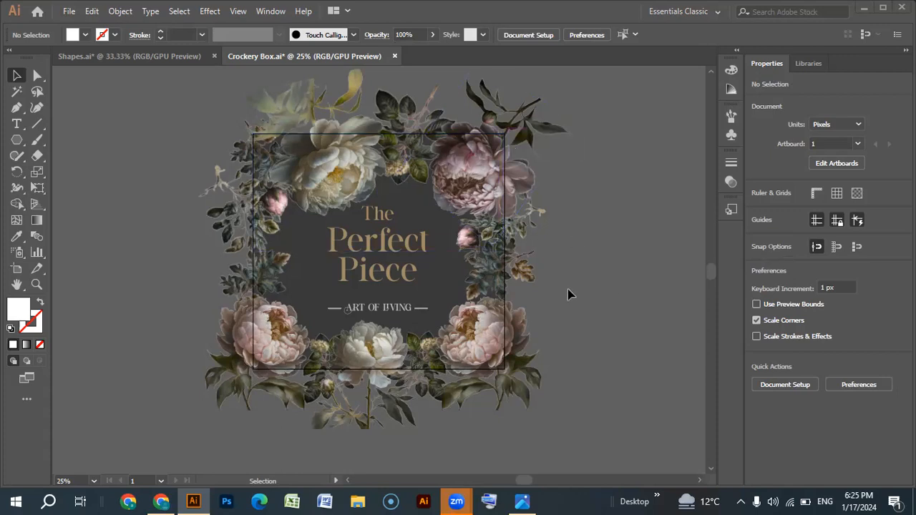
- Close Crockery Box.ai and select the rectangle in Shapes.ai, ending with the Selection tool active
click(393, 55)
click(526, 269)
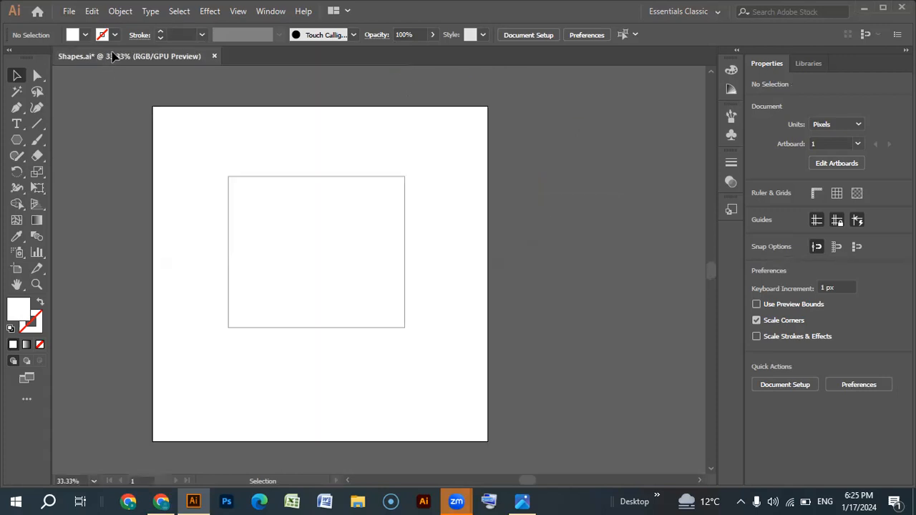
click(328, 286)
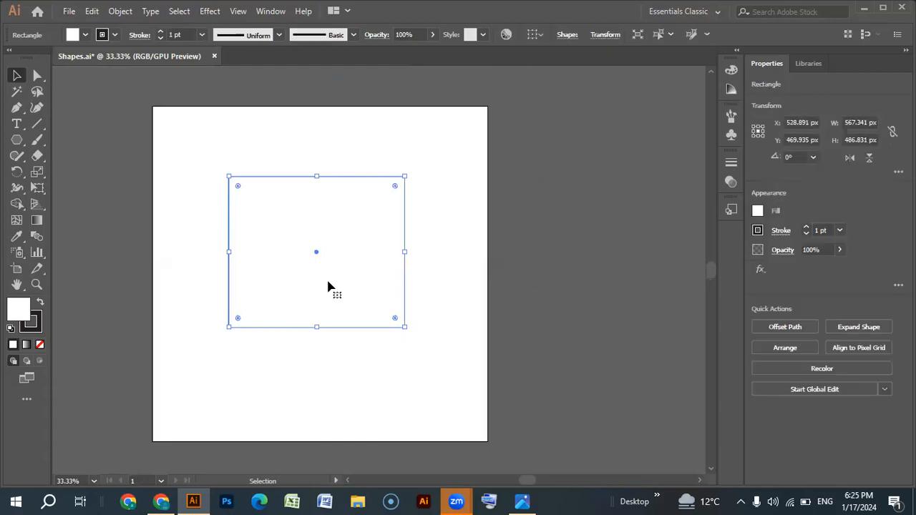
key(h)
drag(286, 283, 327, 277)
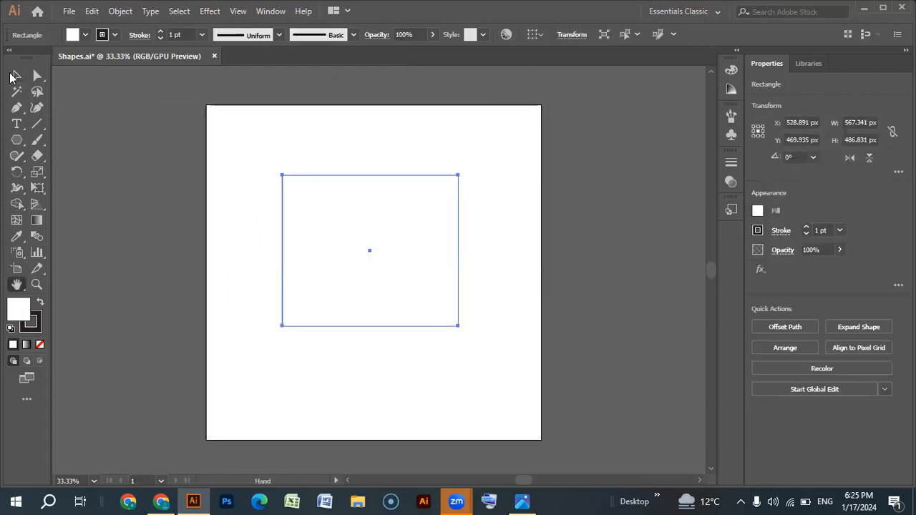
click(12, 77)
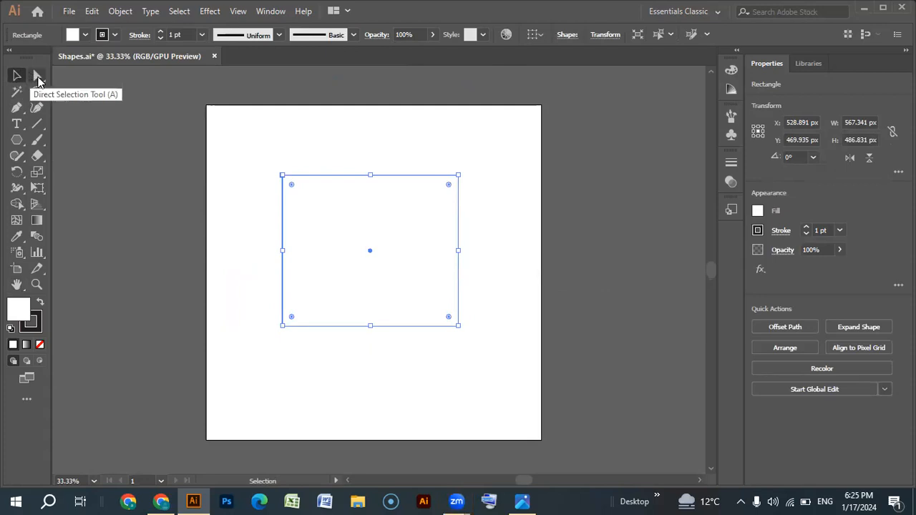
- Deselect and reselect the rectangle, try rounding its corners strongly toward the center, and undo the rounding
click(232, 174)
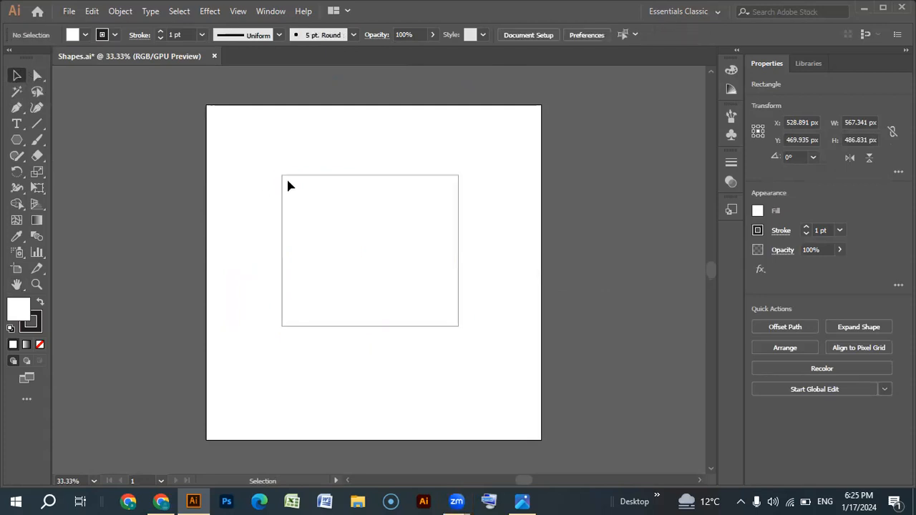
click(281, 324)
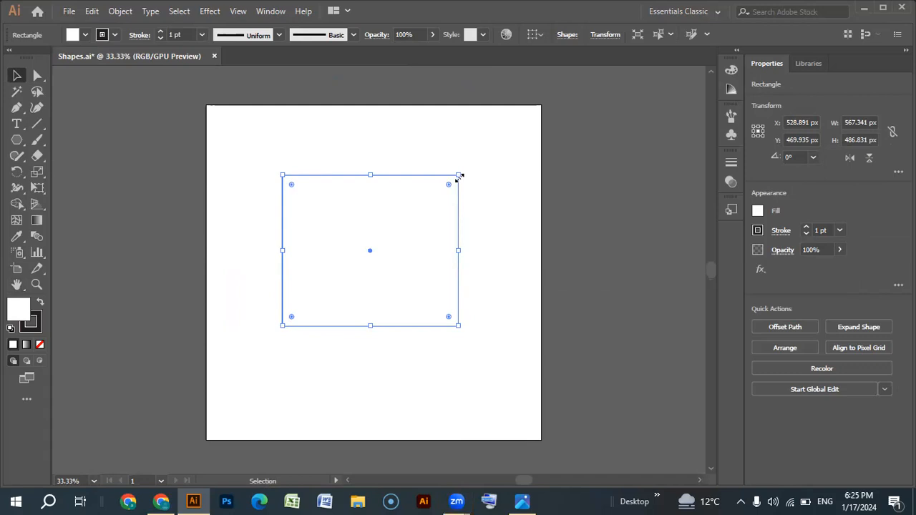
drag(257, 150, 503, 390)
drag(449, 184, 354, 301)
key(ctrl+z)
key(ctrl+equal)
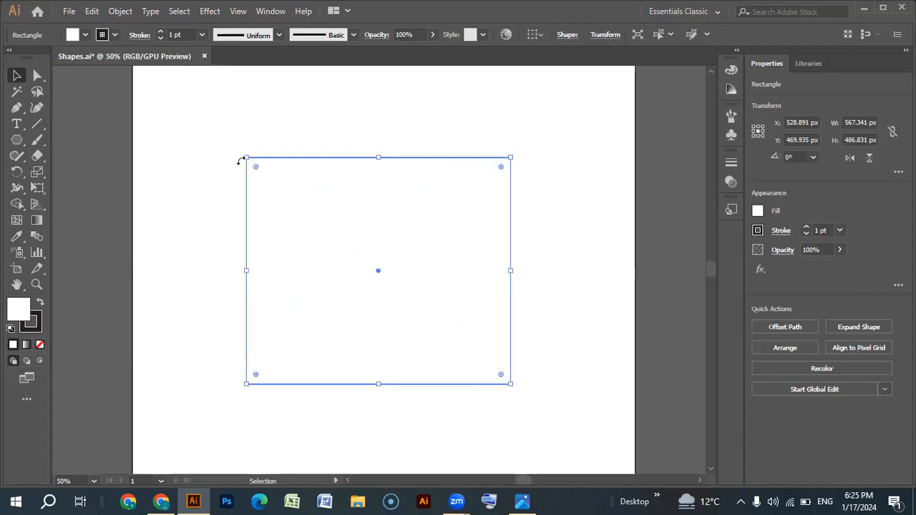
- Use Direct Selection to select only the rectangle's upper-left anchor, clear it, and select all four anchors together
click(215, 153)
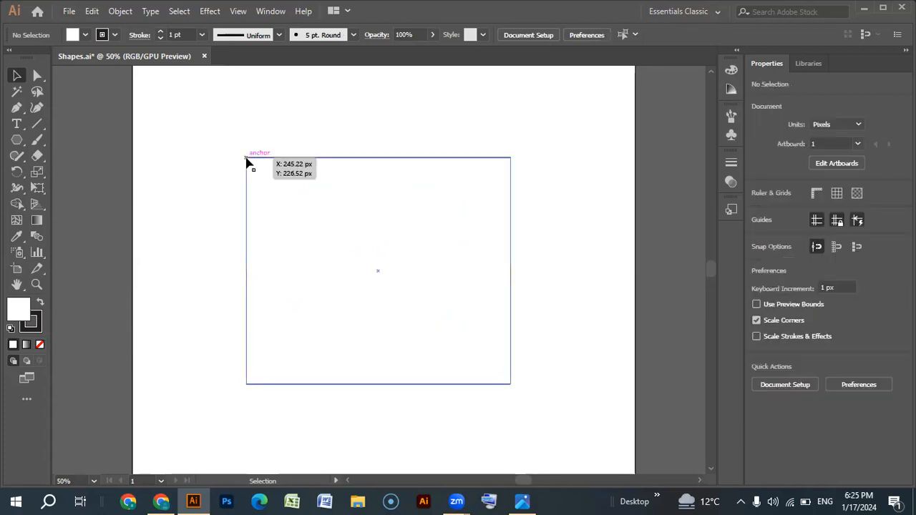
click(37, 76)
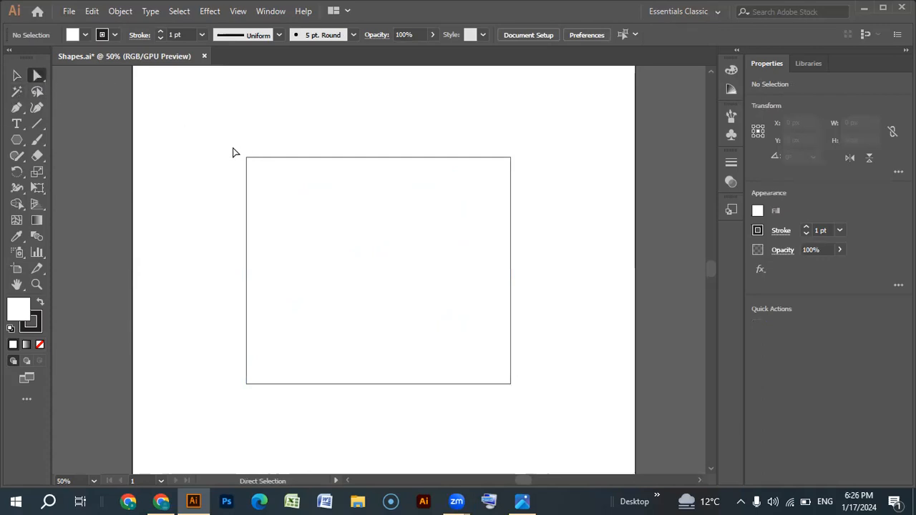
drag(218, 138, 262, 177)
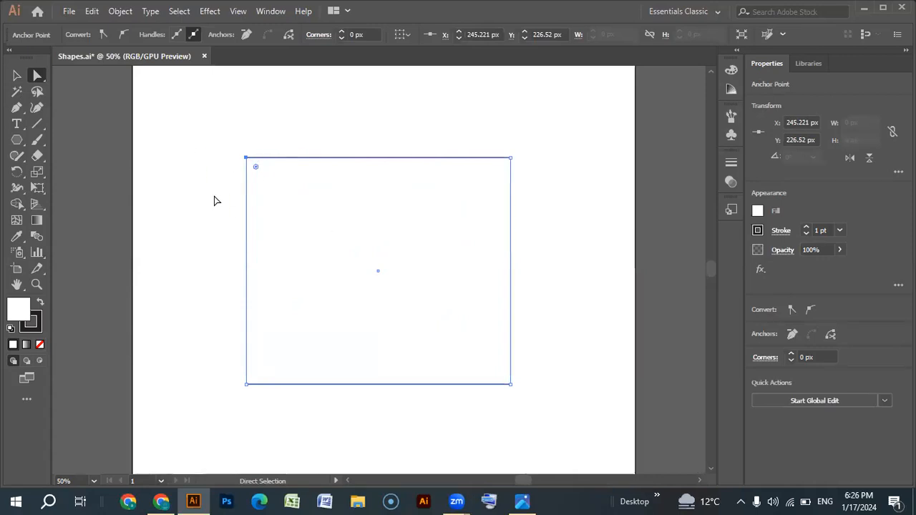
click(196, 154)
drag(199, 108, 537, 413)
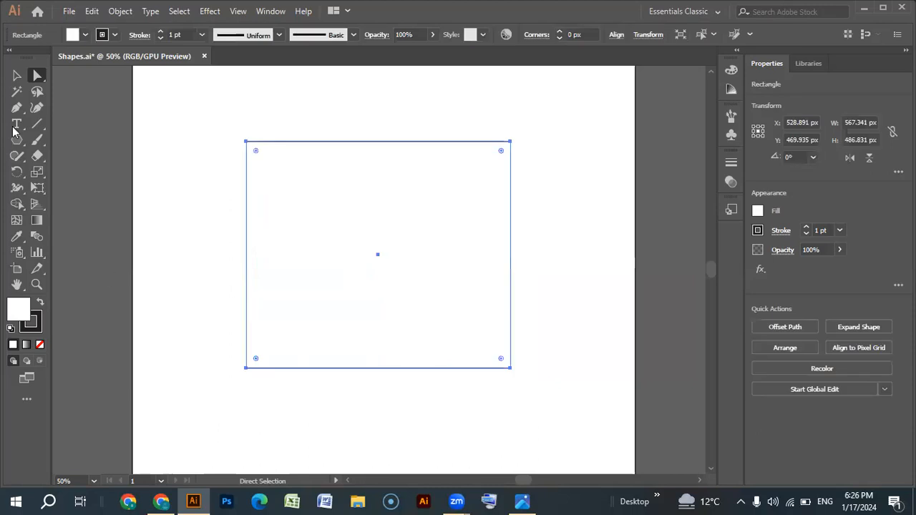
- Reselect the whole rectangle with the Selection tool and again with Direct Selection to compare the two
click(17, 76)
click(205, 122)
click(379, 181)
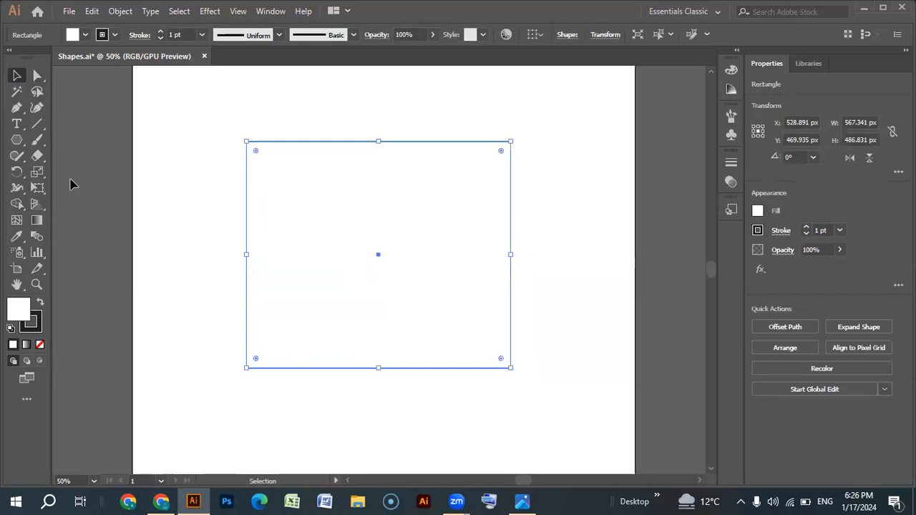
click(37, 75)
click(219, 124)
click(325, 189)
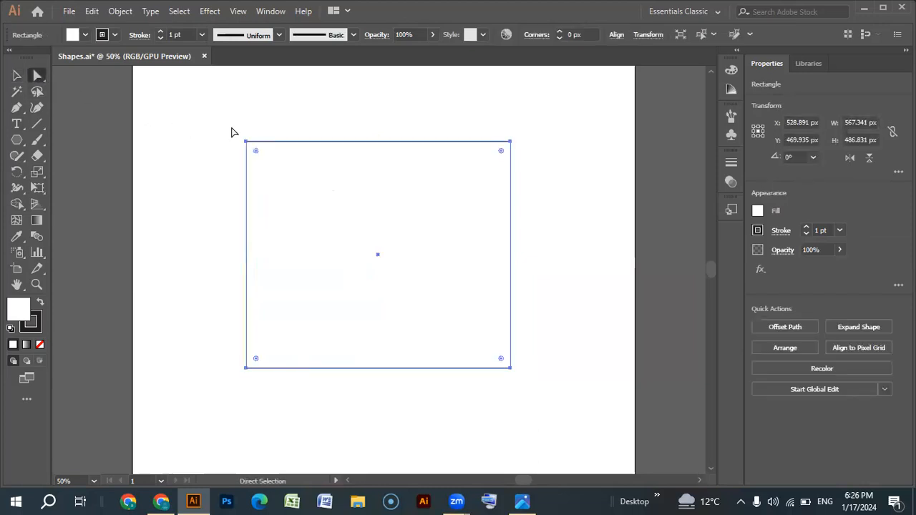
- Select the rectangle's corner anchors one at a time with Direct Selection, ending on the lower-left anchor
drag(212, 112, 260, 164)
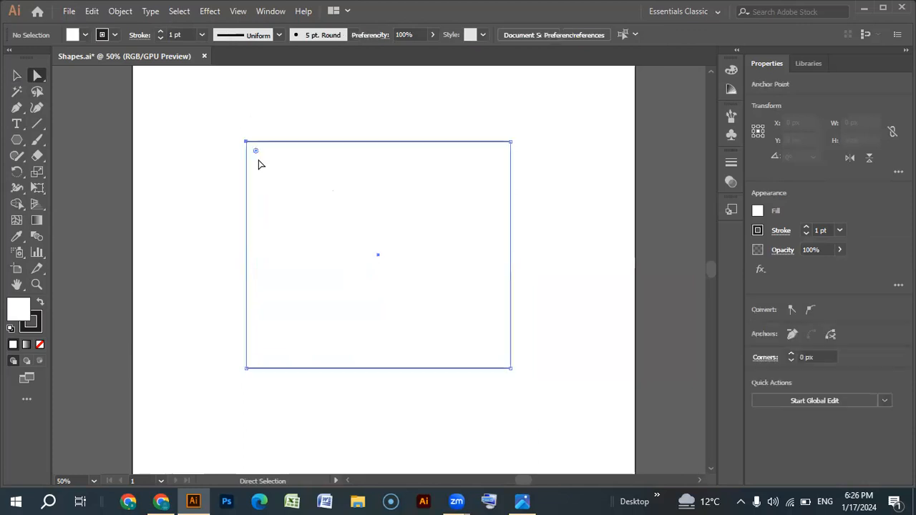
drag(539, 113, 478, 196)
drag(542, 345, 467, 418)
drag(246, 403, 272, 322)
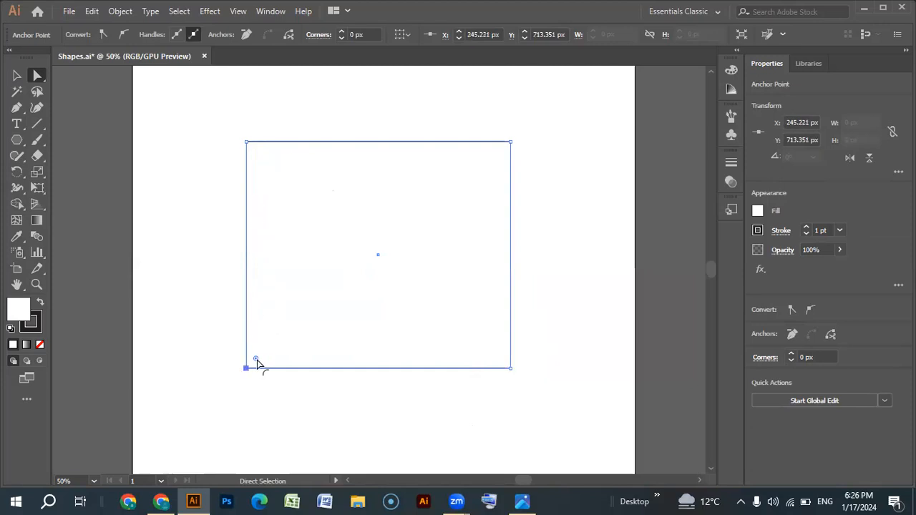
mouse_move(256, 361)
mouse_down()
mouse_move(487, 123)
mouse_move(333, 343)
mouse_move(278, 399)
mouse_move(221, 429)
mouse_move(256, 379)
mouse_move(244, 367)
mouse_up()
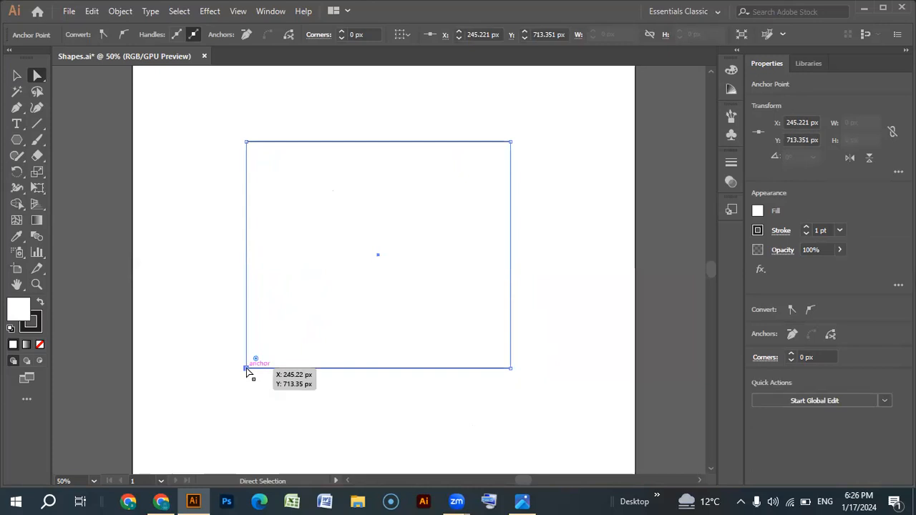
- Try reshaping the rectangle into an arrowhead by moving three corner anchors, and round its inner corner to about 239 px
drag(247, 370, 379, 259)
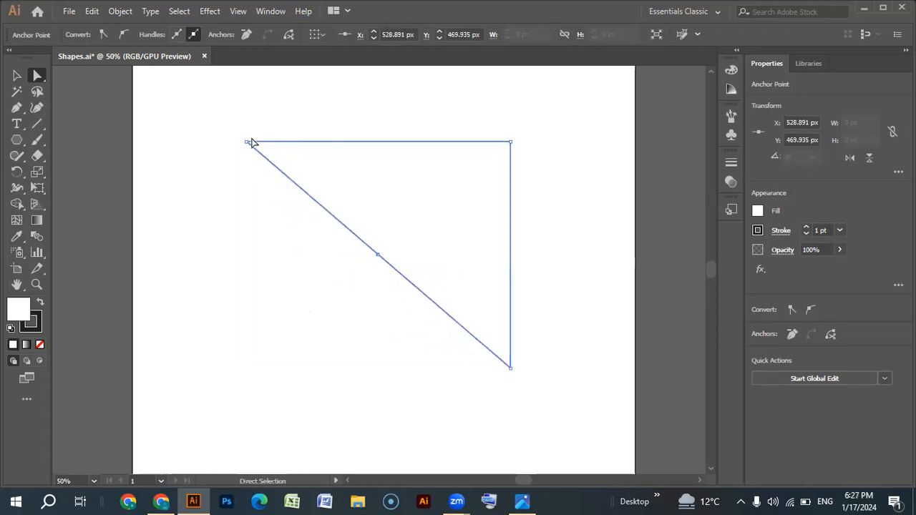
drag(244, 145, 209, 277)
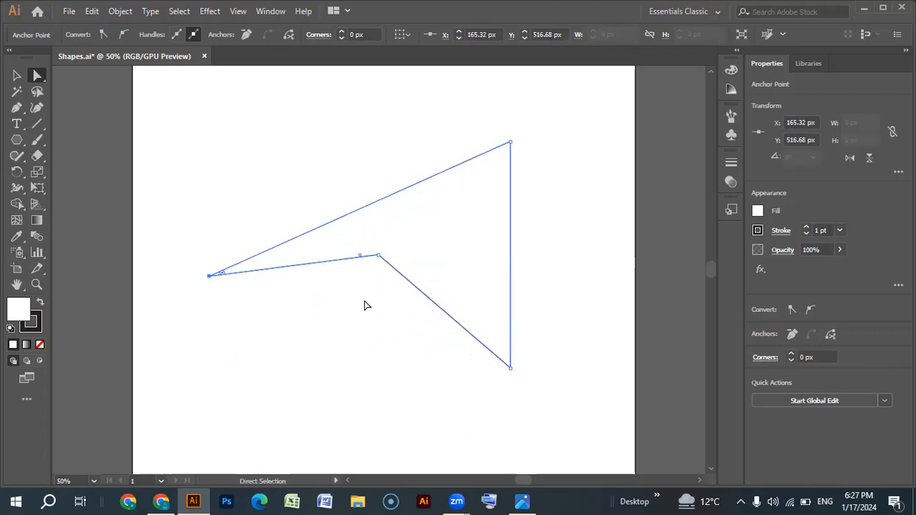
drag(512, 368, 331, 422)
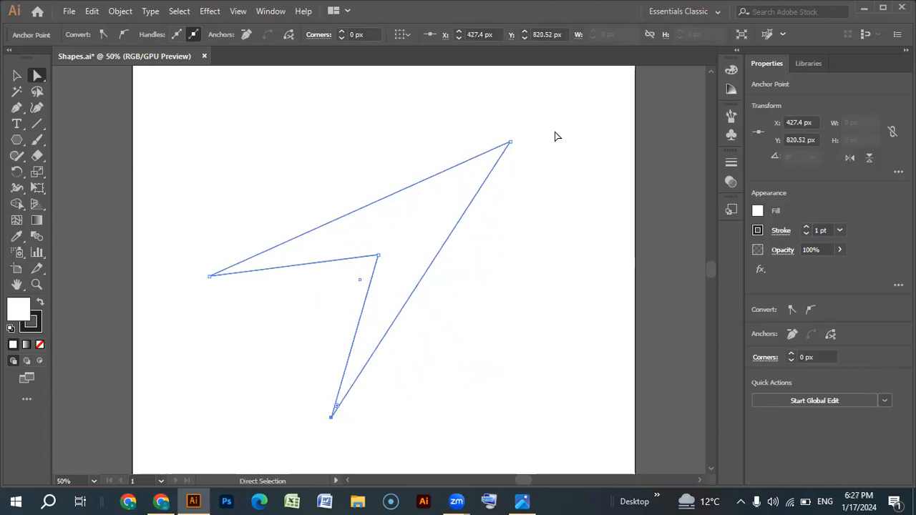
click(378, 255)
drag(369, 264, 176, 387)
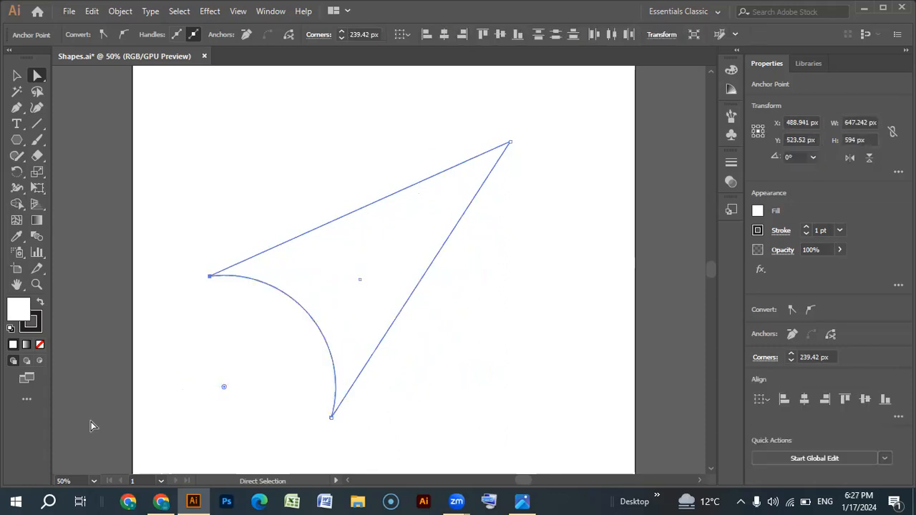
- Undo the arrowhead reshaping back to the original rectangle and clear the selection
click(17, 76)
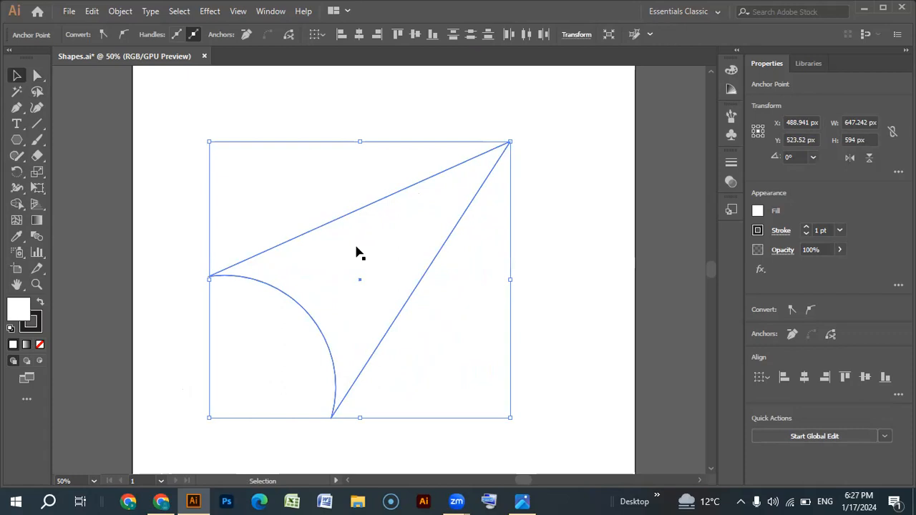
key(ctrl+z)
key(ctrl+z)
key(ctrl+z)
key(ctrl+z)
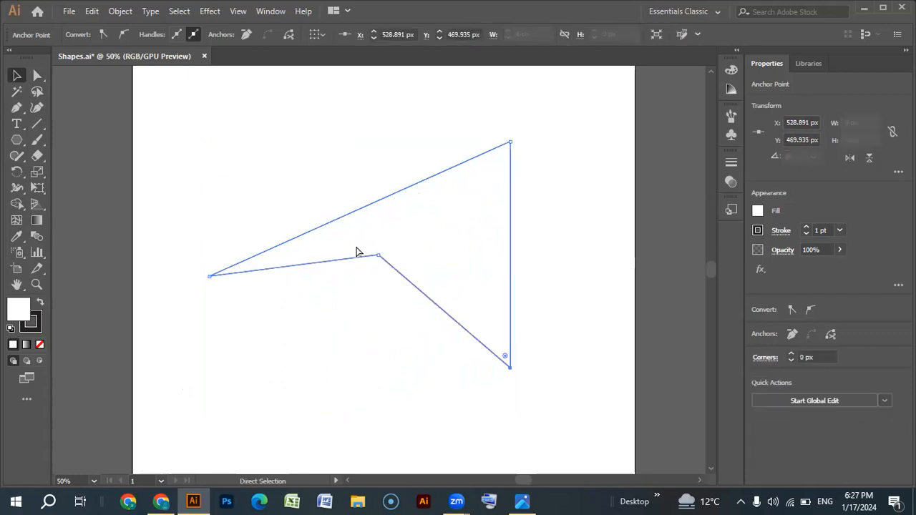
key(ctrl+z)
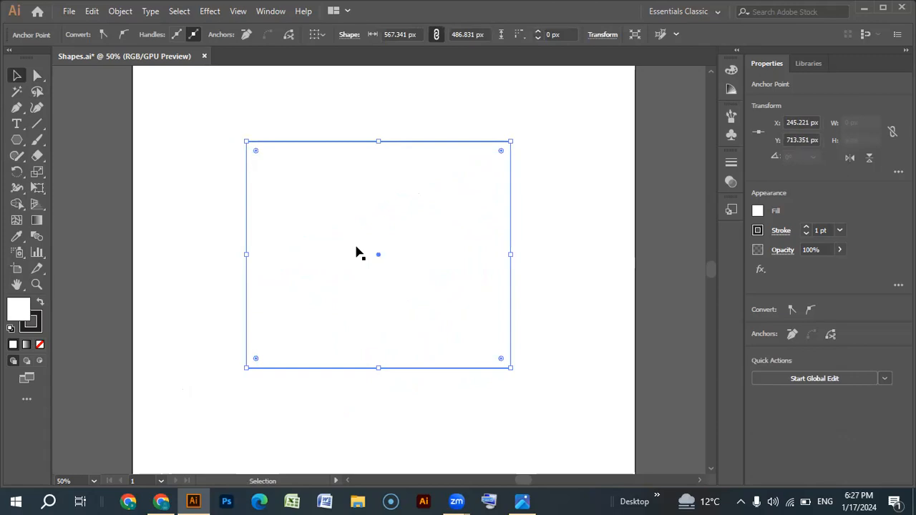
click(236, 114)
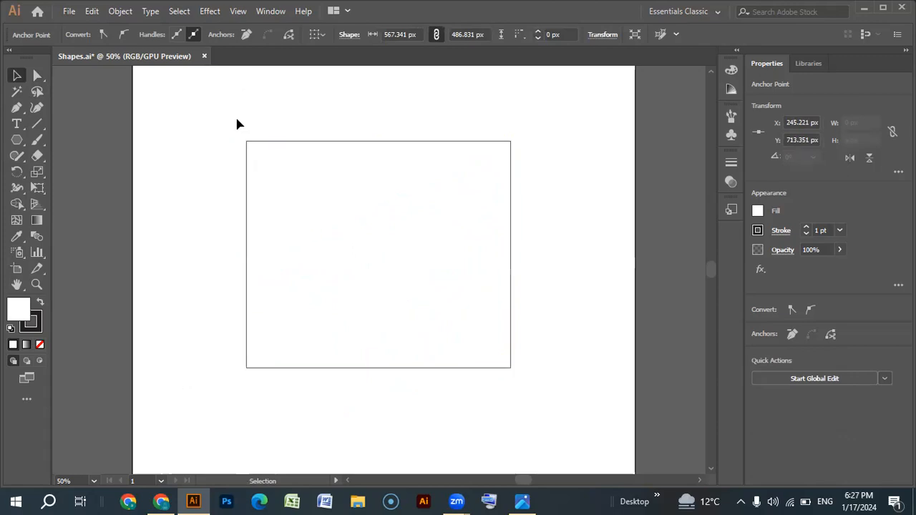
- Try rounding only the rectangle's upper-right corner with Direct Selection, and undo the rounding
click(38, 76)
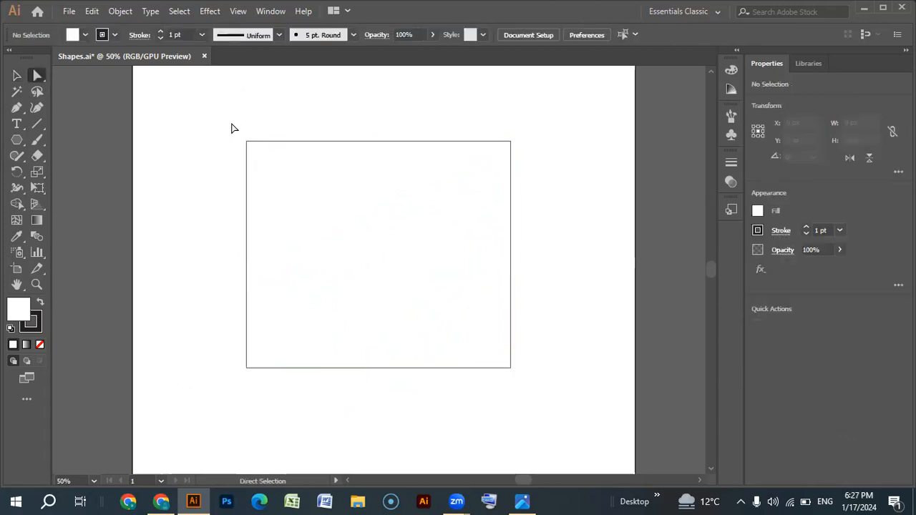
click(509, 143)
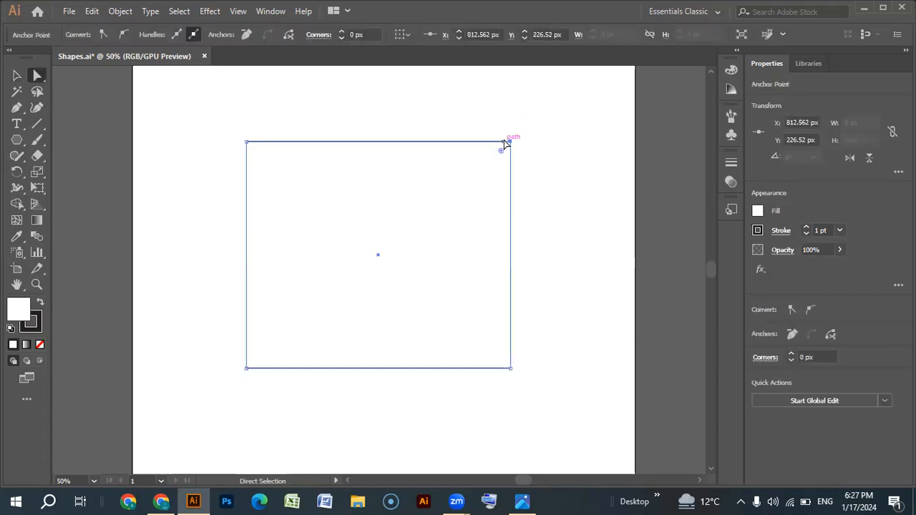
drag(501, 153, 281, 339)
key(ctrl+z)
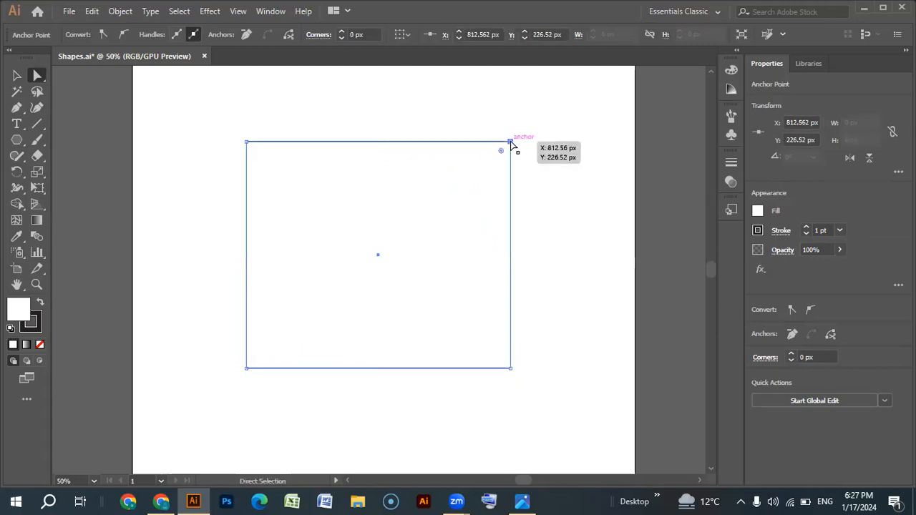
- Move the rectangle's upper-right anchor straight down to about Y 459 px and deselect the shape
drag(511, 143, 515, 398)
scroll(515, 401, down, 3)
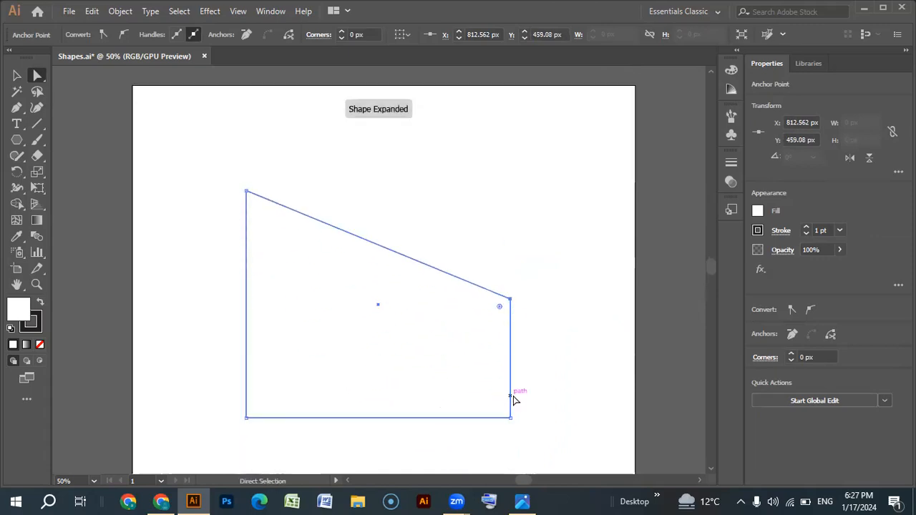
scroll(514, 399, down, 2)
key(v)
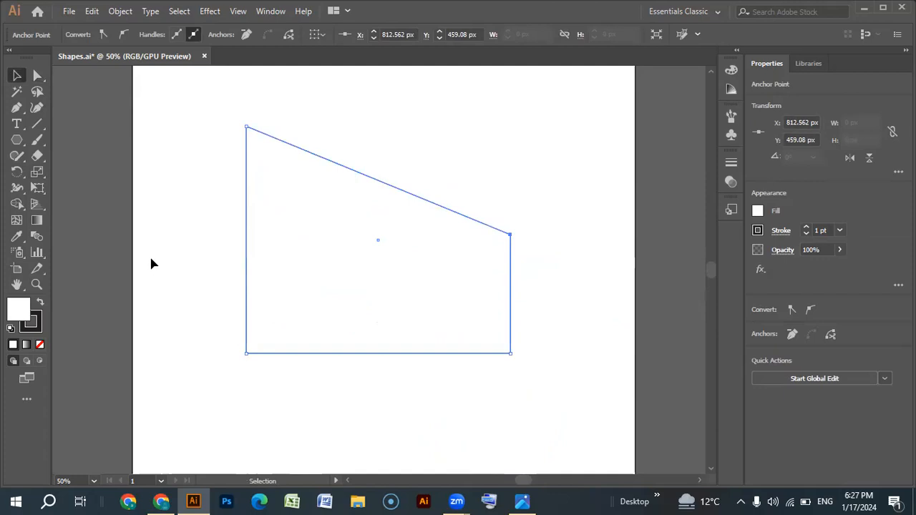
key(ctrl+minus)
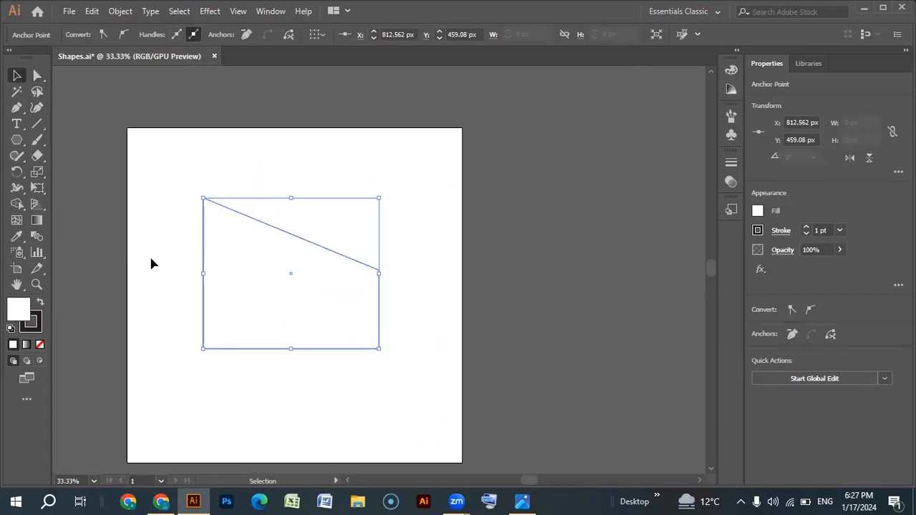
click(154, 201)
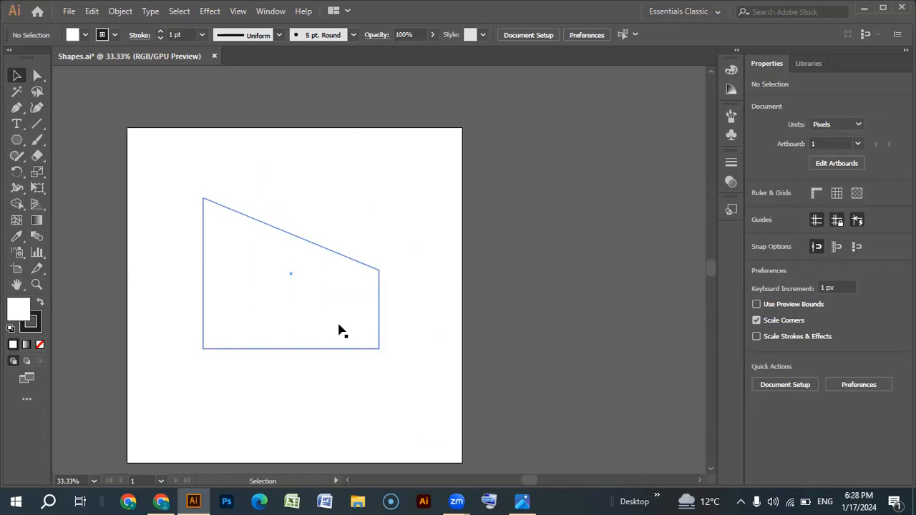
key(ctrl+shift+a)
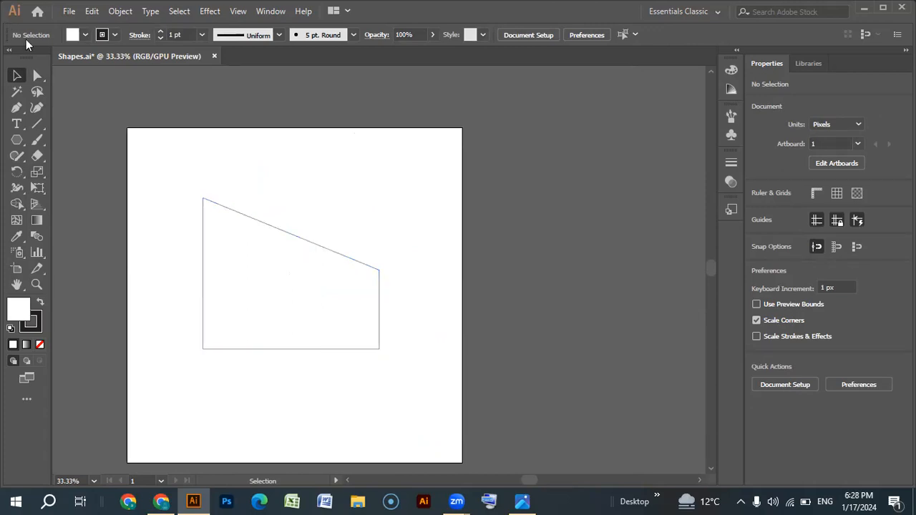
- Move the lower-right anchor straight up to about Y 484 px and strongly round the shape's lower-left corner
click(37, 75)
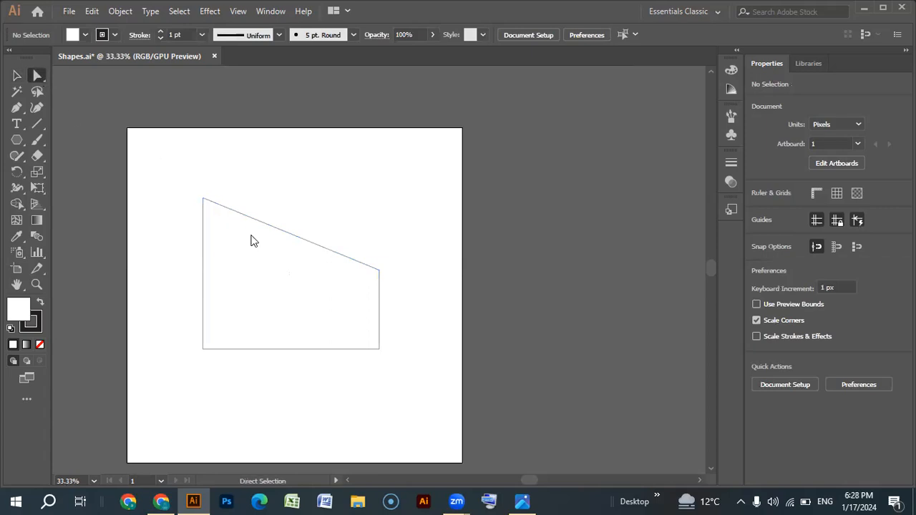
click(379, 349)
drag(380, 342, 379, 277)
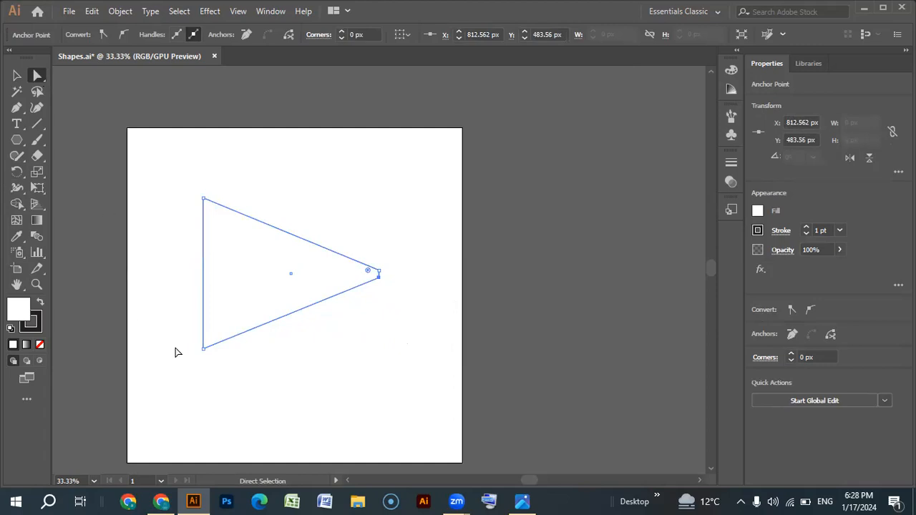
click(205, 345)
drag(211, 340, 355, 173)
drag(174, 174, 258, 266)
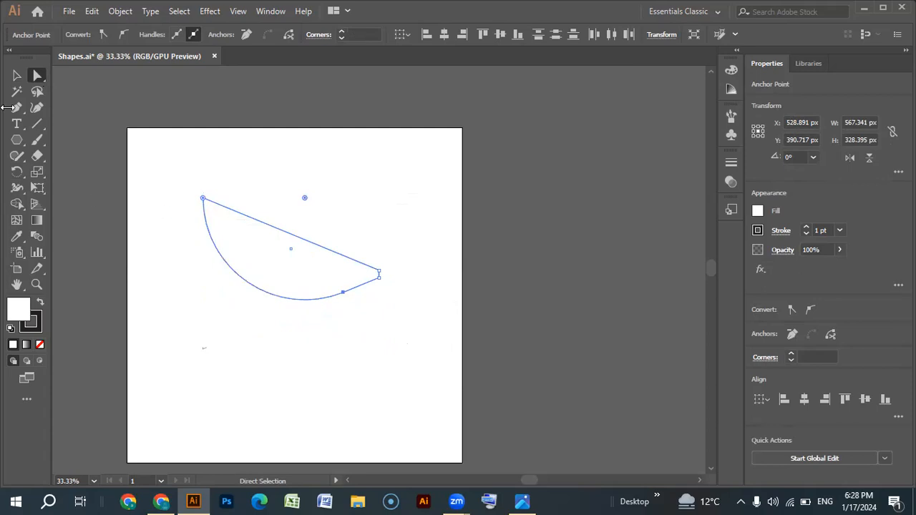
- Undo the anchor moves and corner rounding until the plain rectangle is restored
click(16, 75)
click(160, 206)
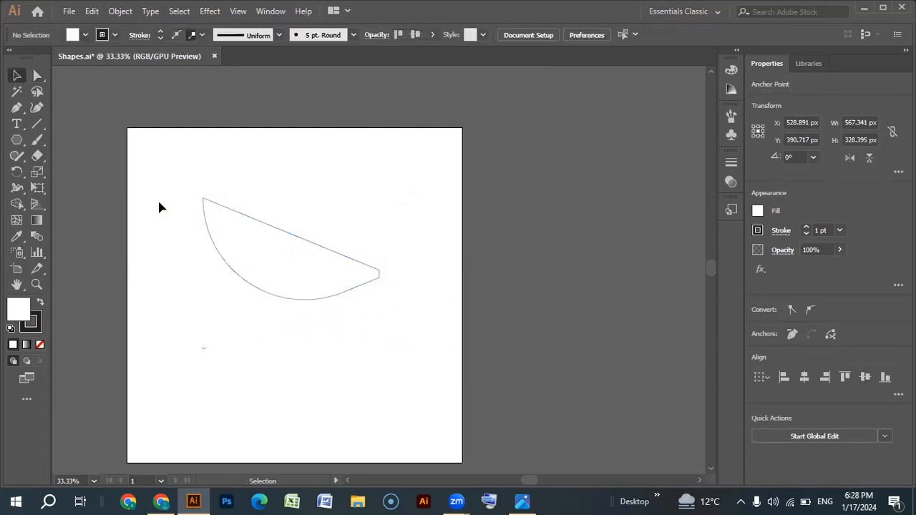
key(ctrl+z)
key(ctrl+z)
key(ctrl+z)
key(ctrl+z)
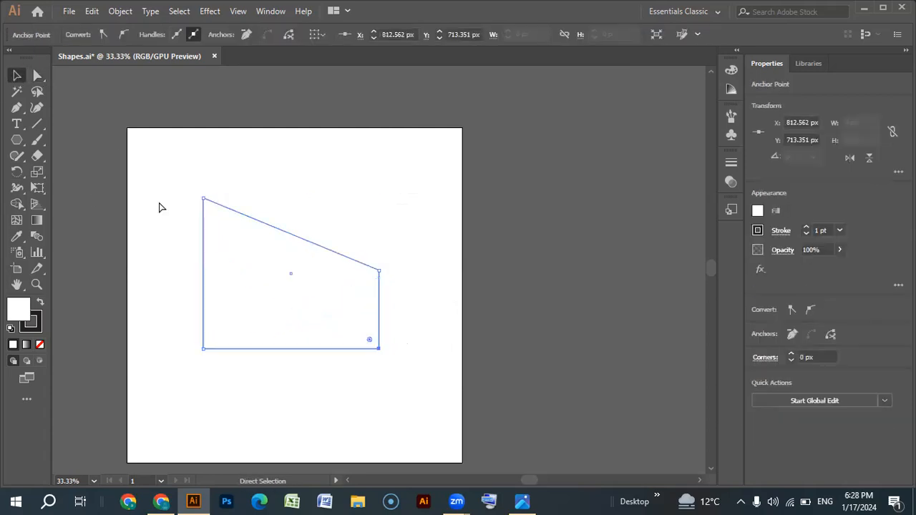
key(ctrl+shift+z)
key(ctrl+shift+z)
key(ctrl+shift+z)
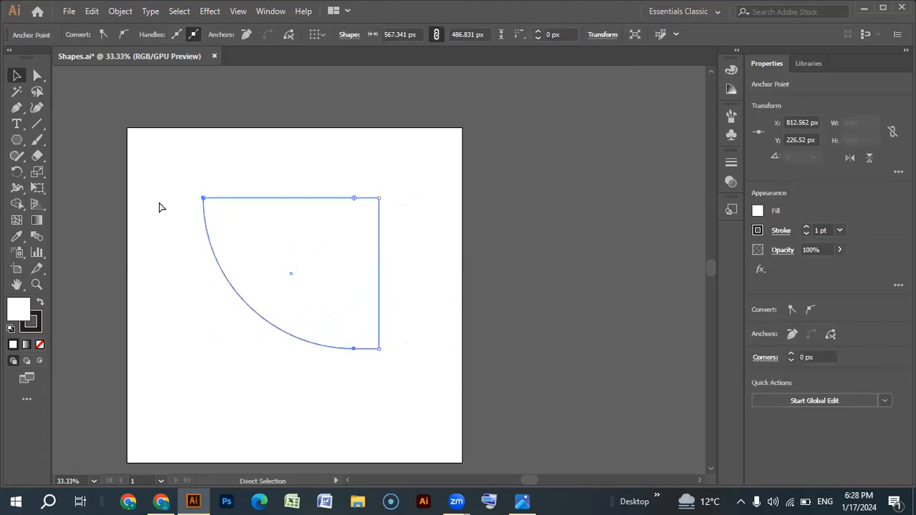
key(ctrl+z)
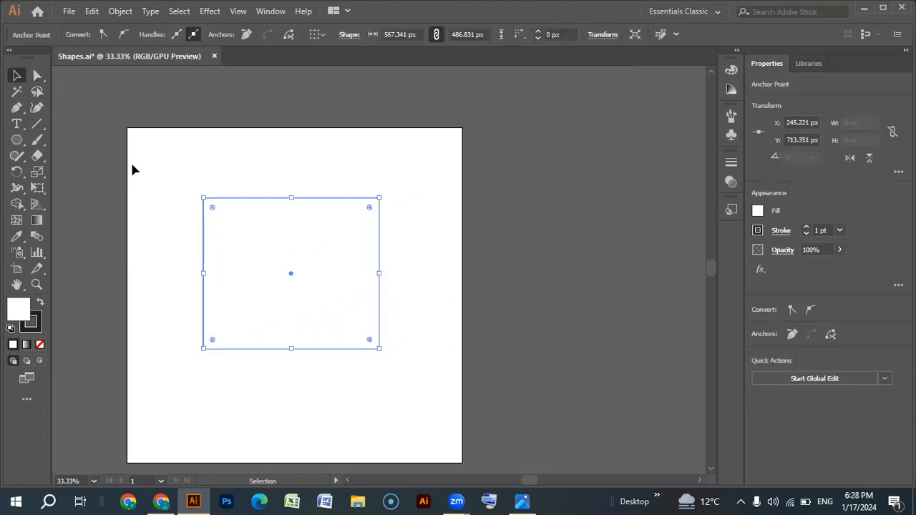
- Select the rectangle's two top anchors with Direct Selection, shift them to the left, and round both corners to about 234 px
key(a)
drag(402, 178, 359, 235)
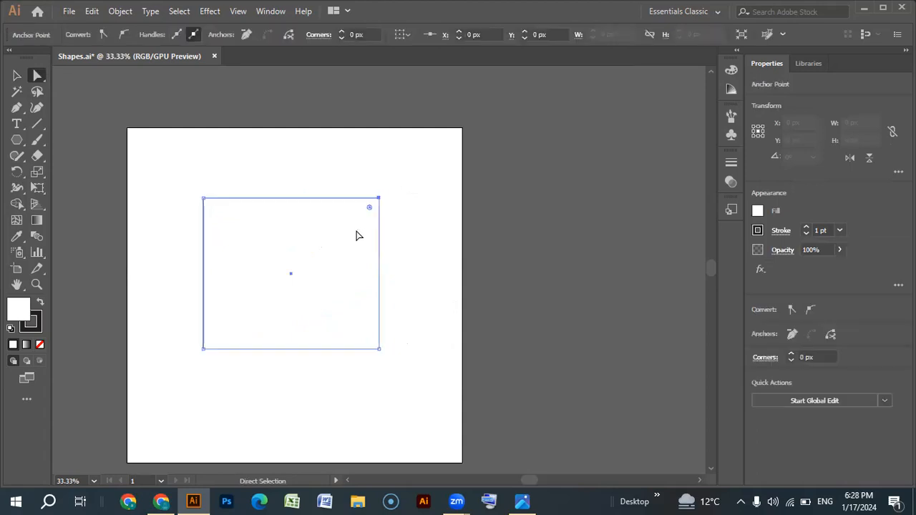
click(173, 179)
drag(138, 164, 419, 212)
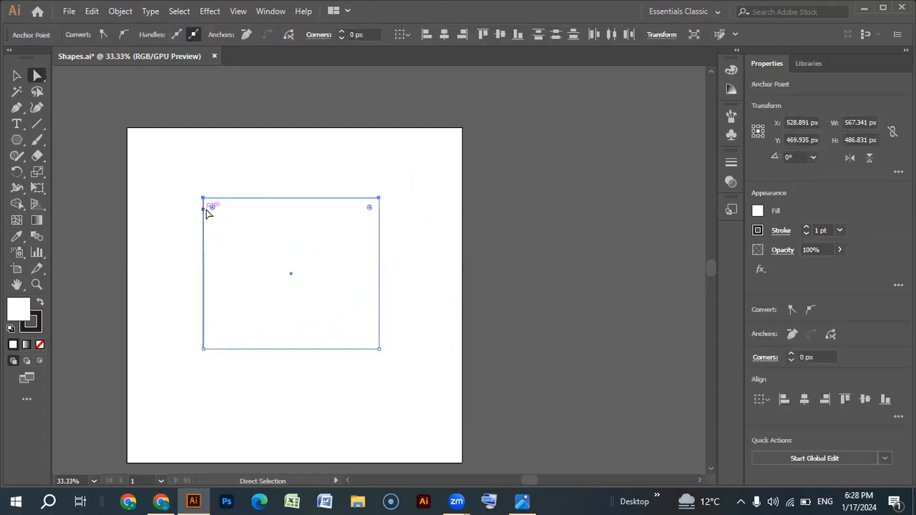
drag(202, 199, 286, 326)
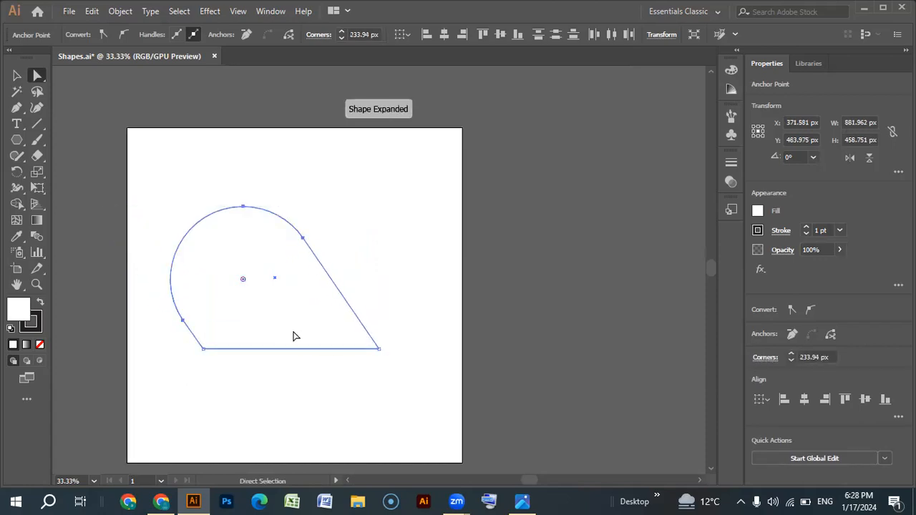
- Undo the corner rounding and the shift of the two top anchors, and deselect the rectangle
key(ctrl+z)
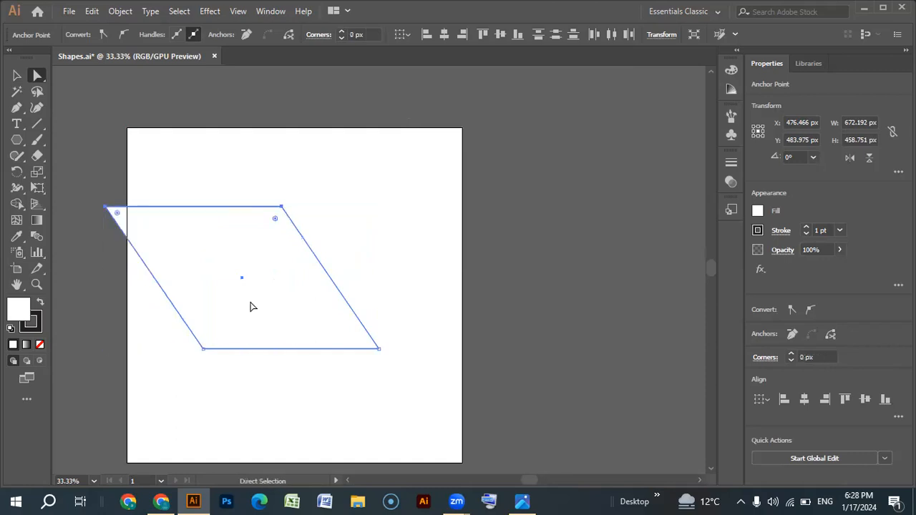
key(ctrl+z)
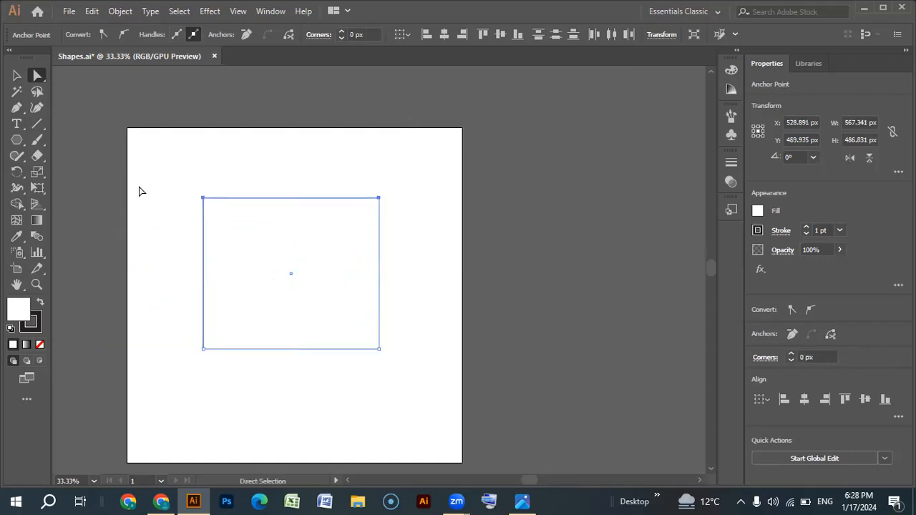
click(149, 154)
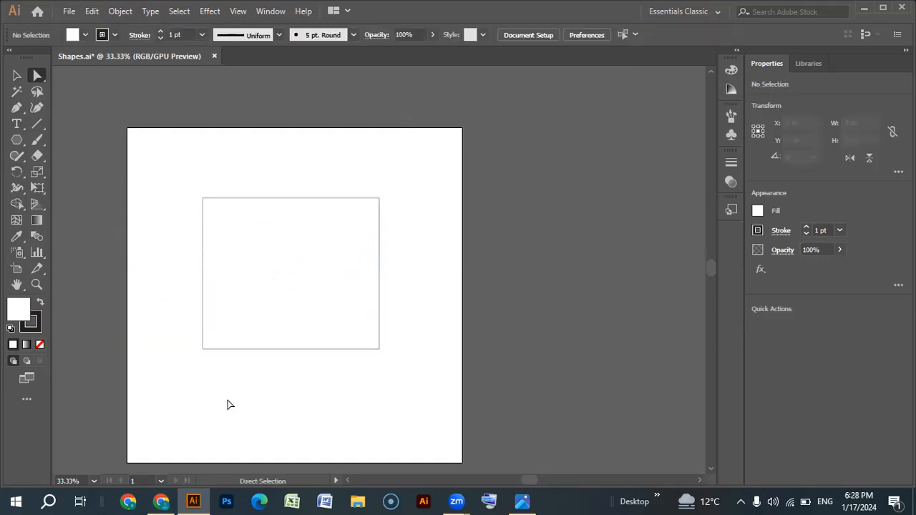
- Select only the rectangle's two left anchors with a Direct Selection marquee, deselect them, and select the same pair again
drag(148, 145, 233, 407)
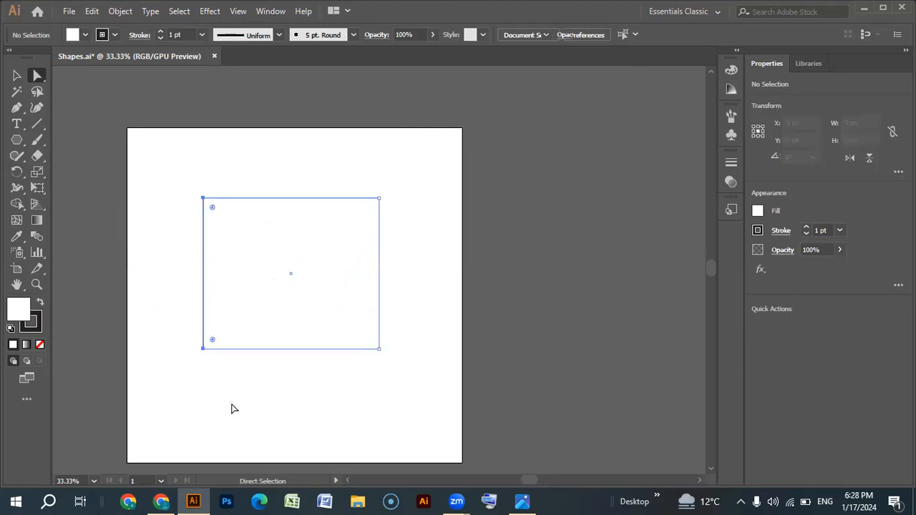
click(149, 163)
click(286, 287)
click(165, 164)
drag(165, 161, 246, 408)
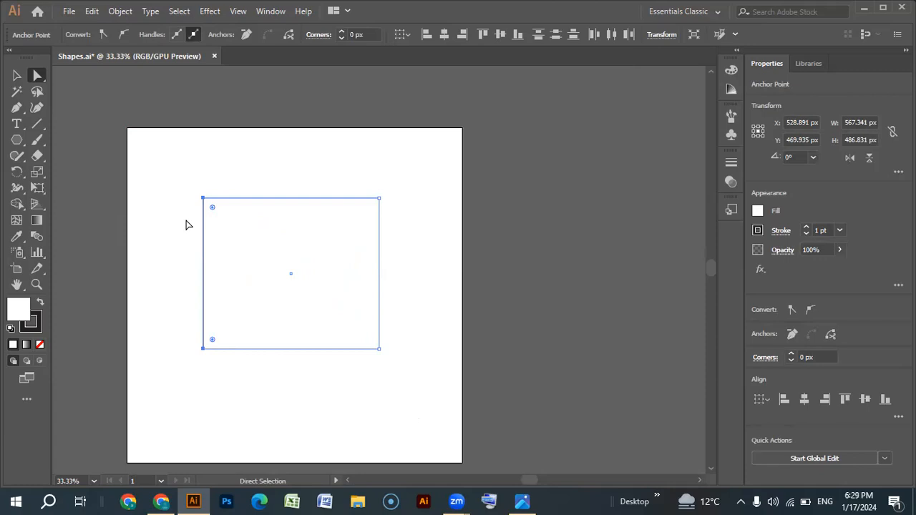
- Clear the anchor selection, select all four rectangle anchors with a marquee around the whole shape, and deselect them
click(159, 198)
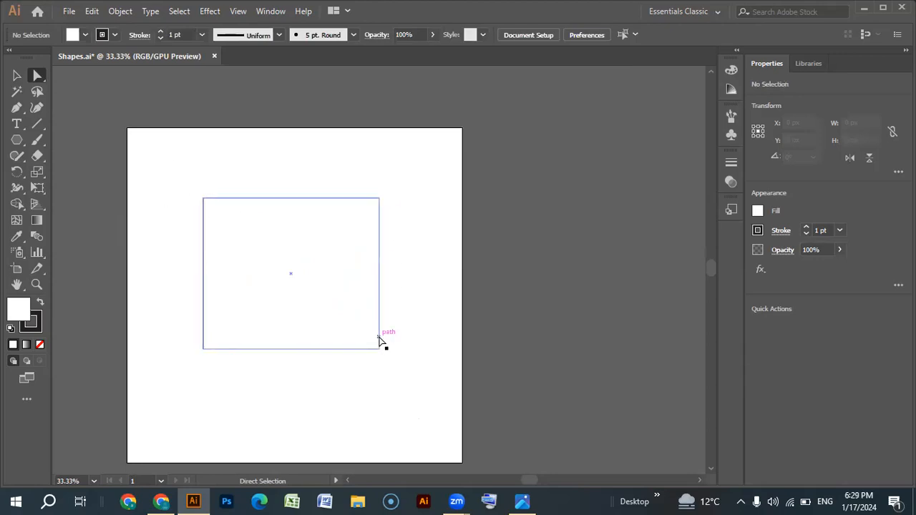
drag(154, 147, 430, 424)
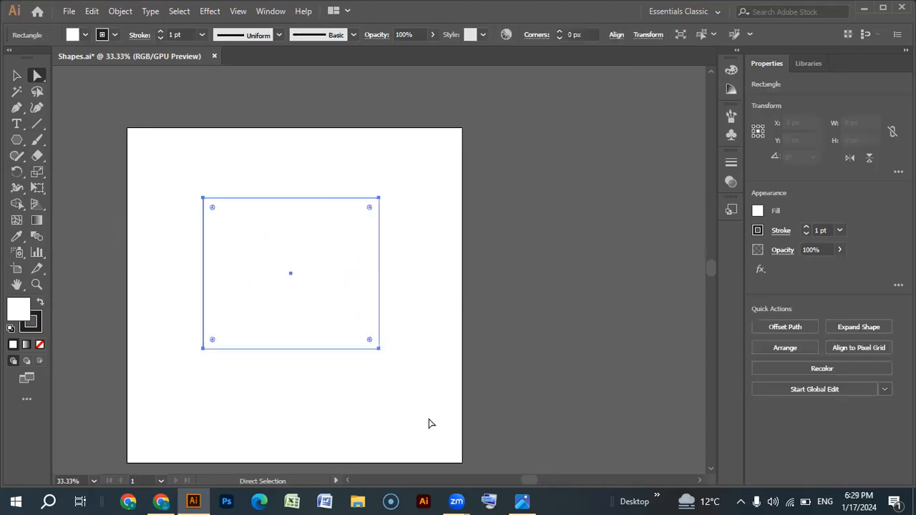
click(162, 269)
- Marquee-select the rectangle's two top anchors, switch the selection to its two left anchors, and deselect the shape
drag(159, 156, 383, 209)
drag(148, 172, 241, 409)
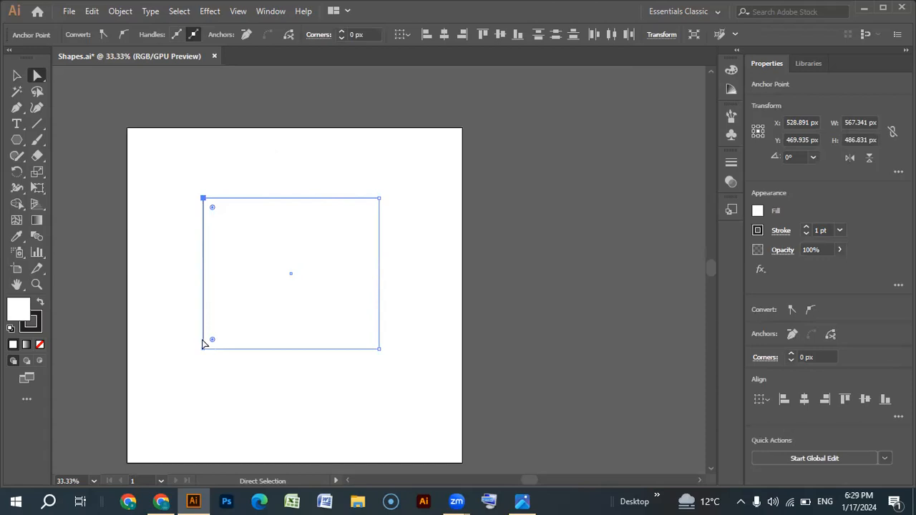
click(143, 185)
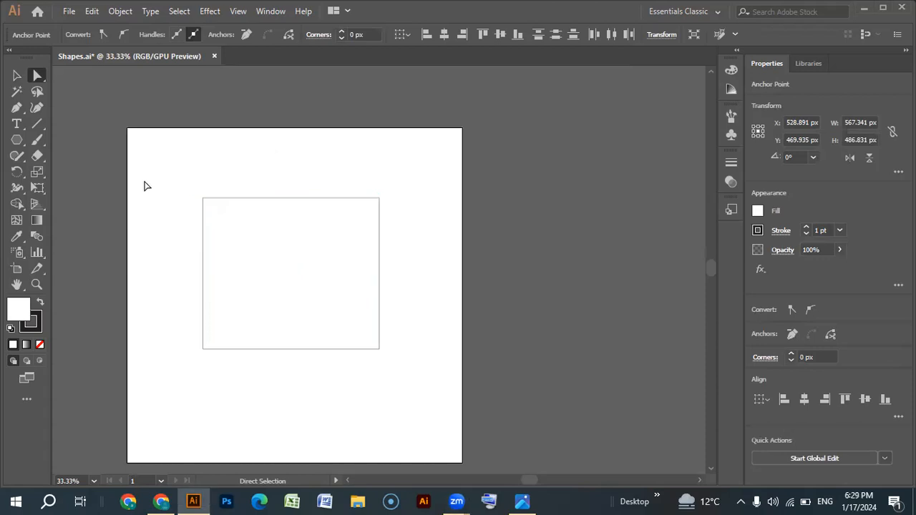